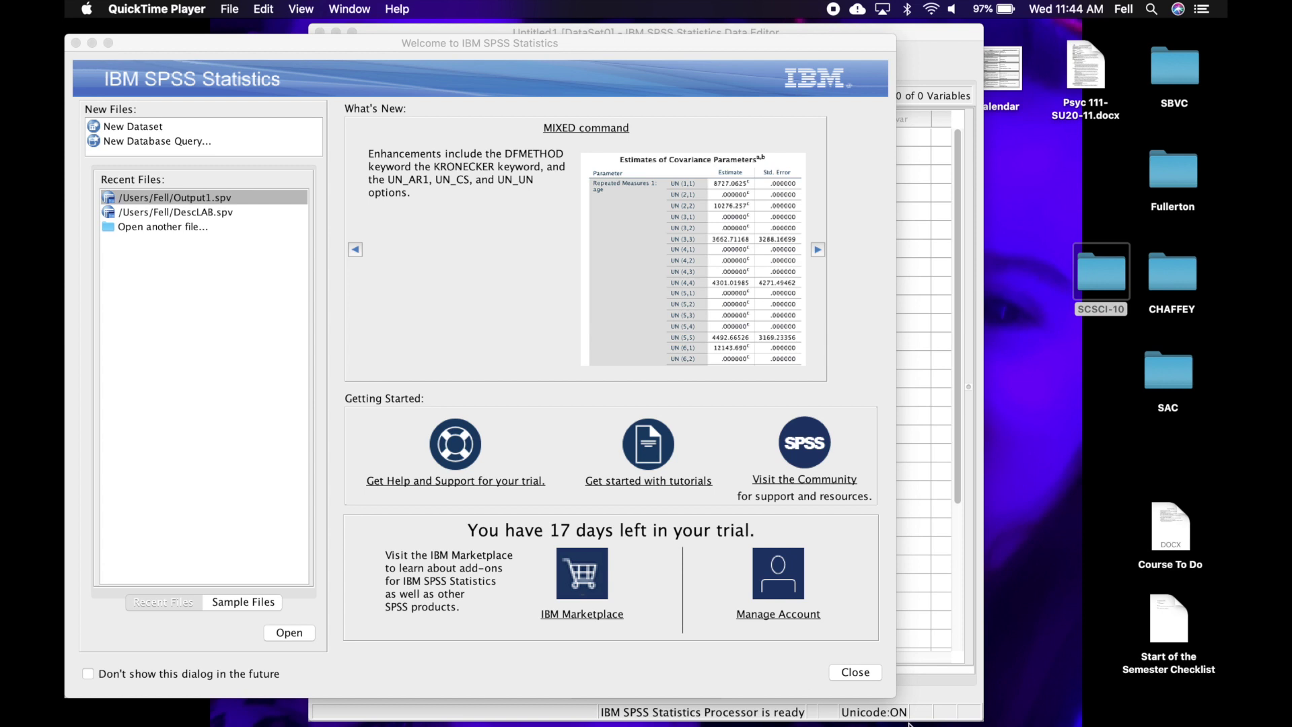
# Bring up the Lab Assign 1 document in Preview to read SPSS Application #1, and minimize it again.
pyautogui.moveTo(908, 725)
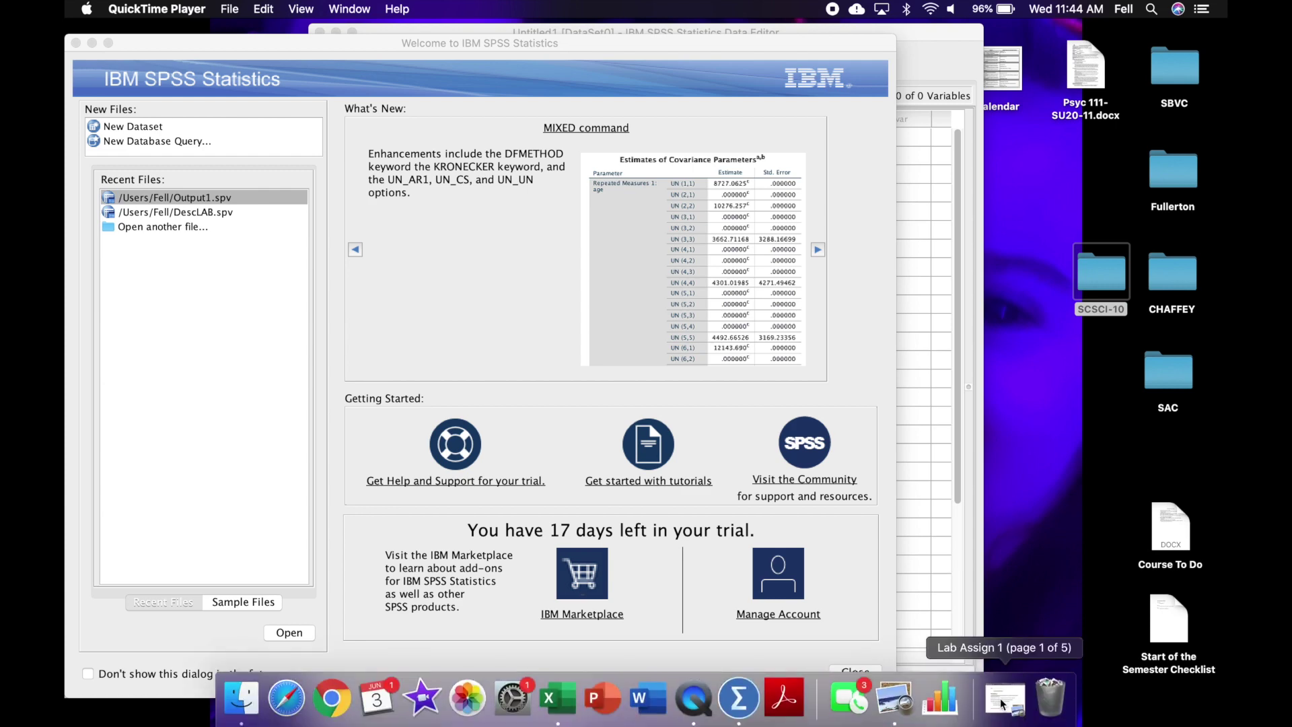
pyautogui.click(1001, 703)
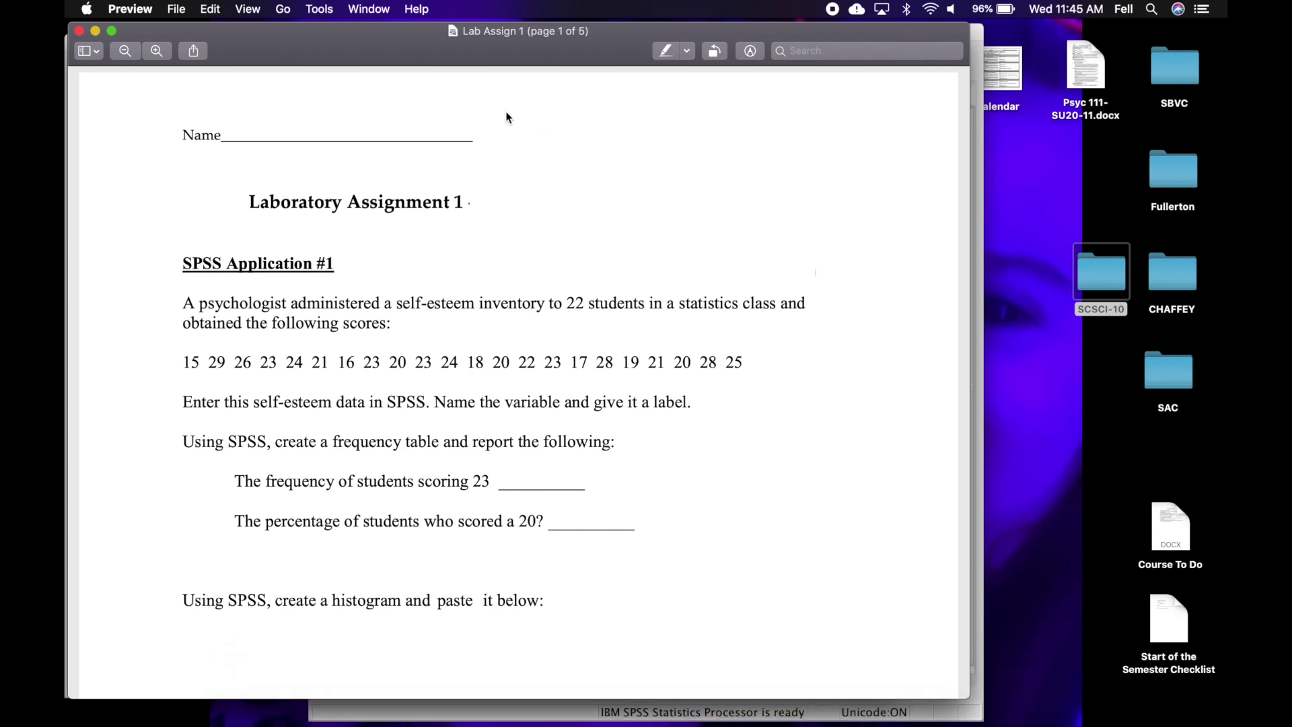
pyautogui.moveTo(333, 39); pyautogui.dragTo(926, 43)
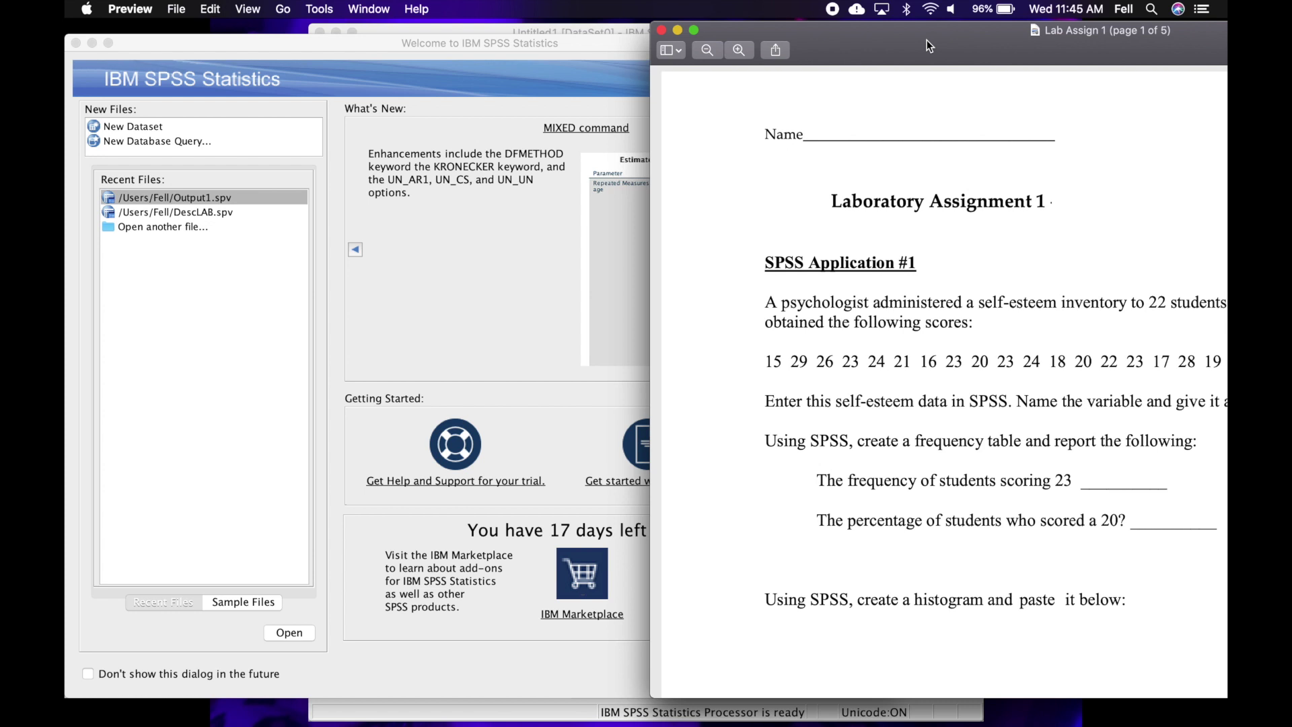
pyautogui.moveTo(927, 41); pyautogui.dragTo(1130, 47)
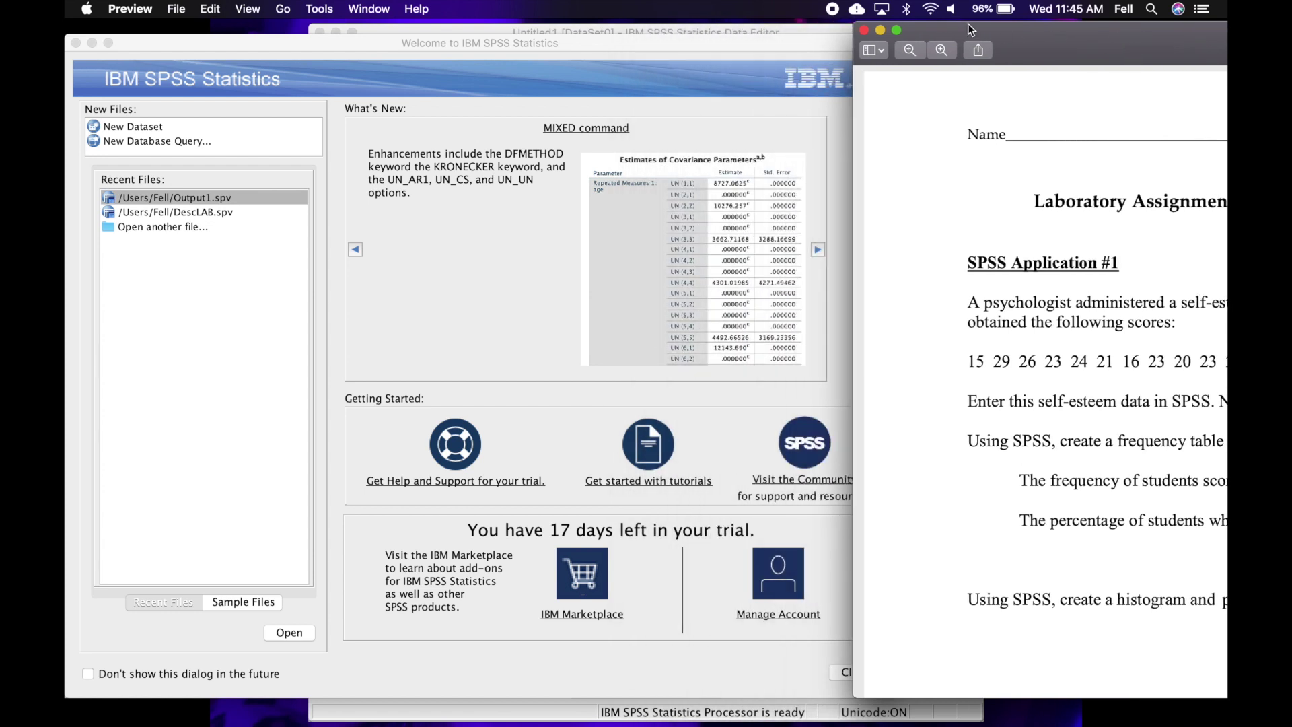
pyautogui.click(880, 31)
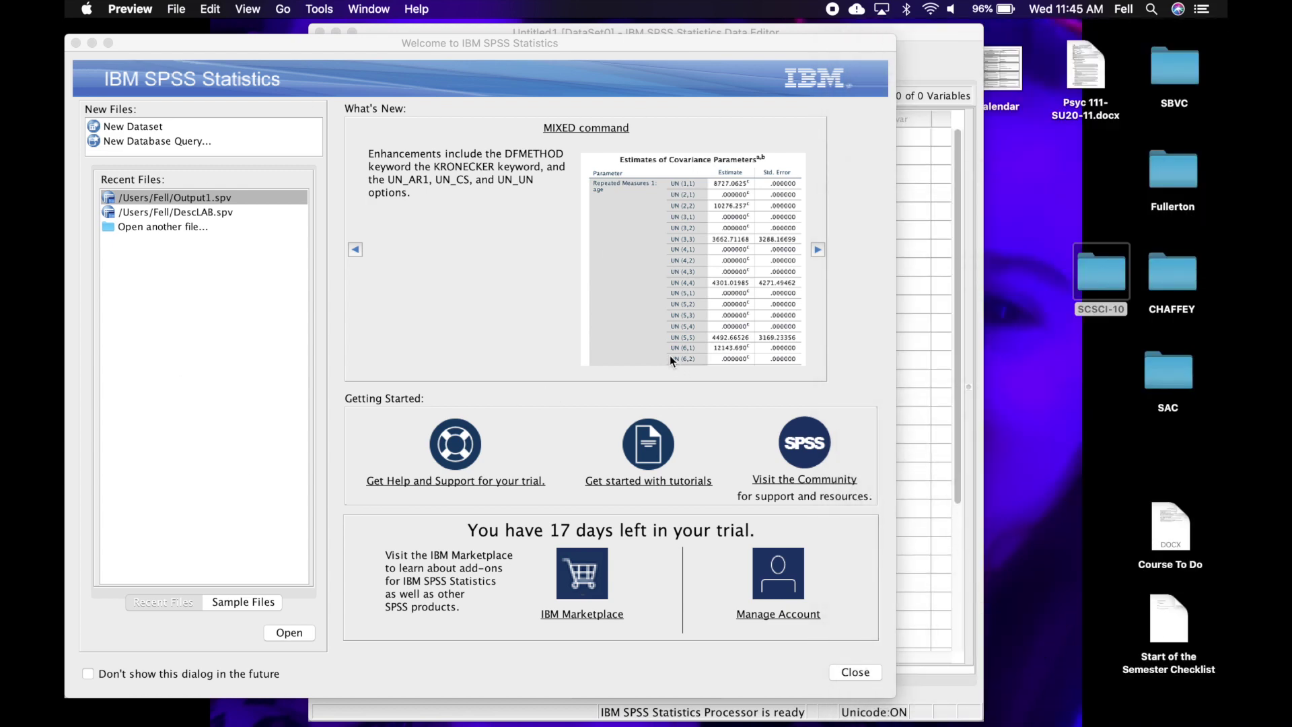
# Close the welcome window, show the empty dataset's Variable View, and make room beside the data editor.
pyautogui.click(852, 669)
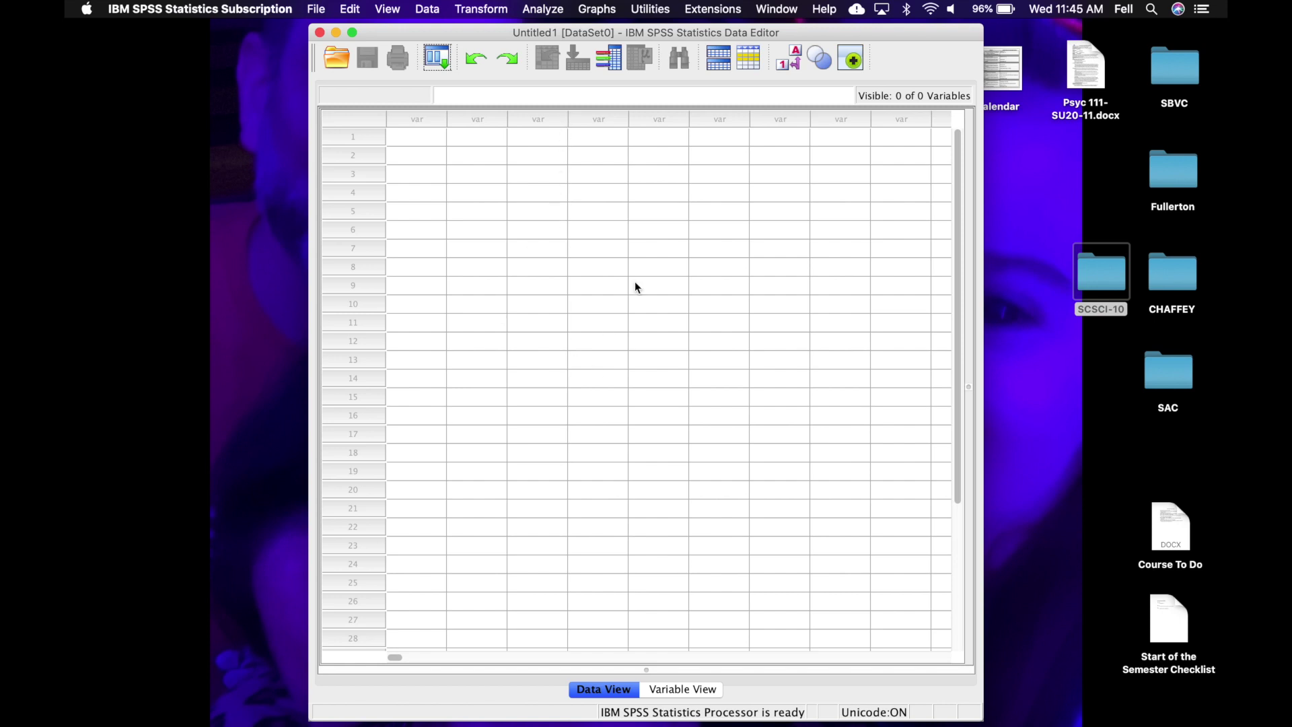
pyautogui.click(681, 690)
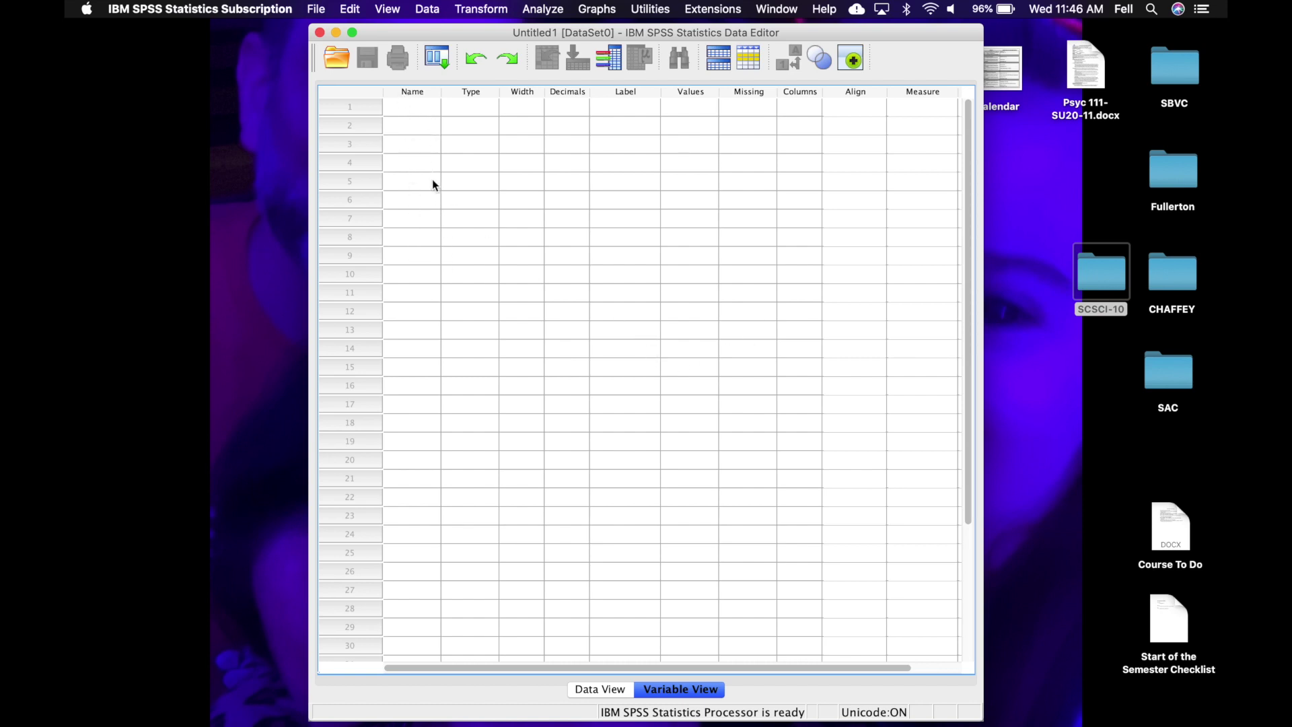
pyautogui.moveTo(921, 32); pyautogui.dragTo(680, 24)
# Restore the Lab Assign 1 document in Preview and shrink its window beside the data editor.
pyautogui.moveTo(1039, 719)
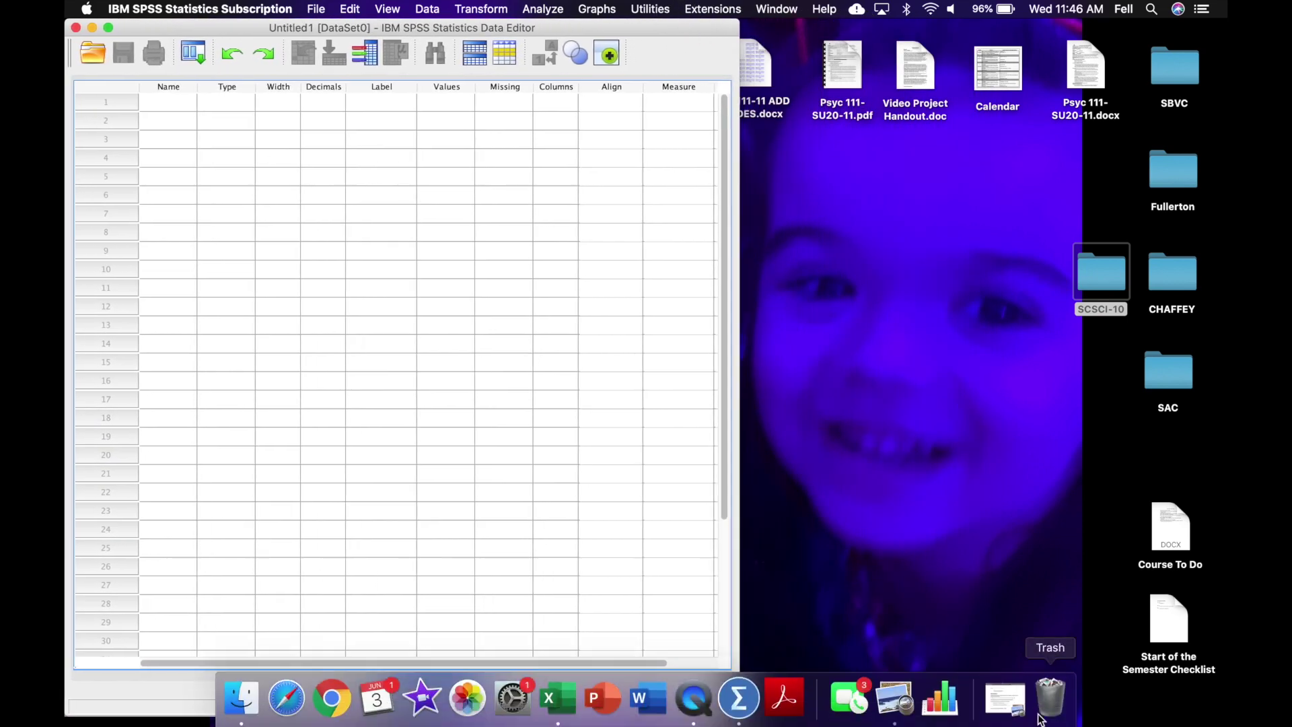
pyautogui.click(1005, 700)
pyautogui.moveTo(1062, 50); pyautogui.dragTo(947, 39)
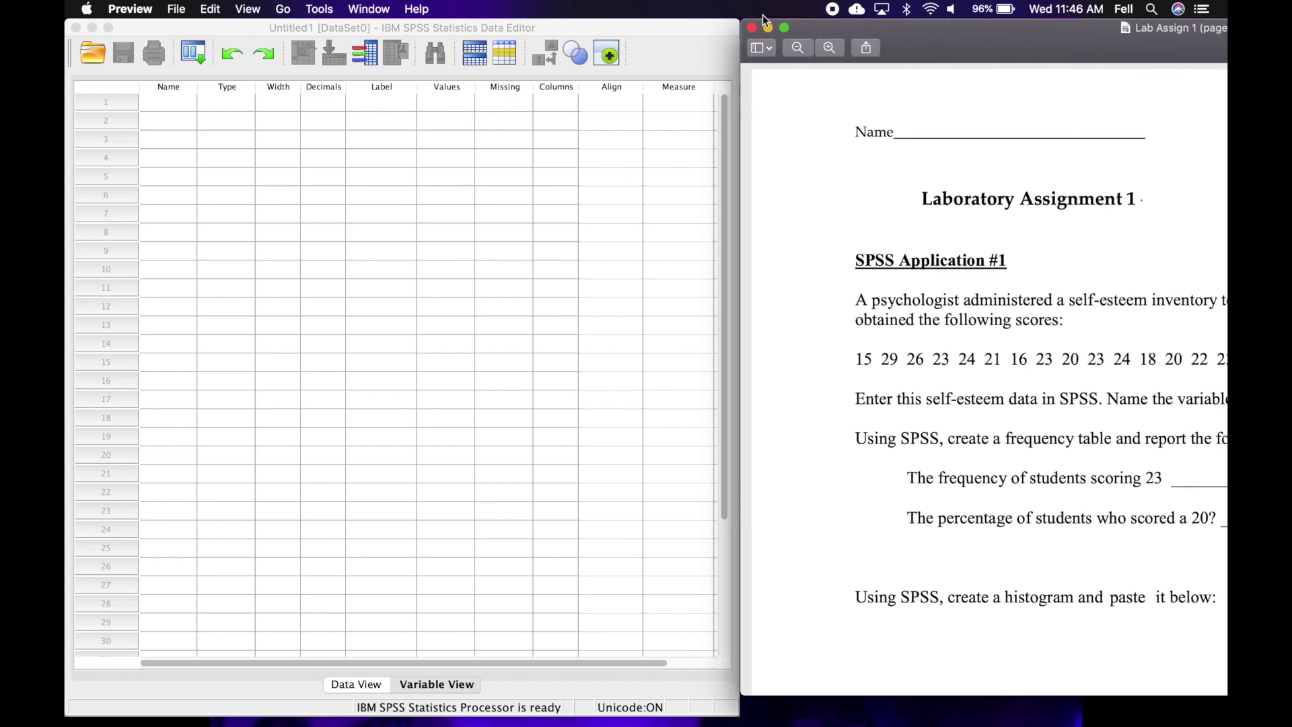
pyautogui.moveTo(740, 20); pyautogui.dragTo(878, 130)
pyautogui.doubleClick(1050, 155)
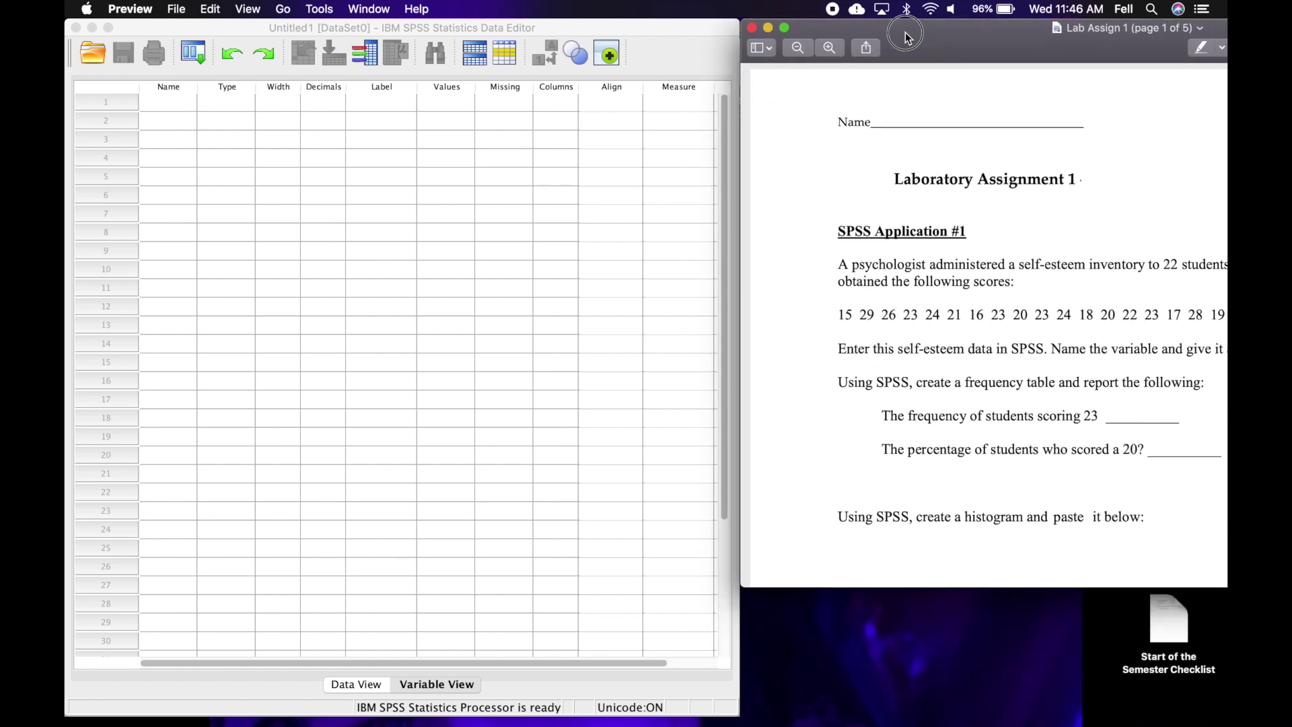
# Reposition the assignment window so the full list of scores is readable, and show its markup tools.
pyautogui.click(1222, 47)
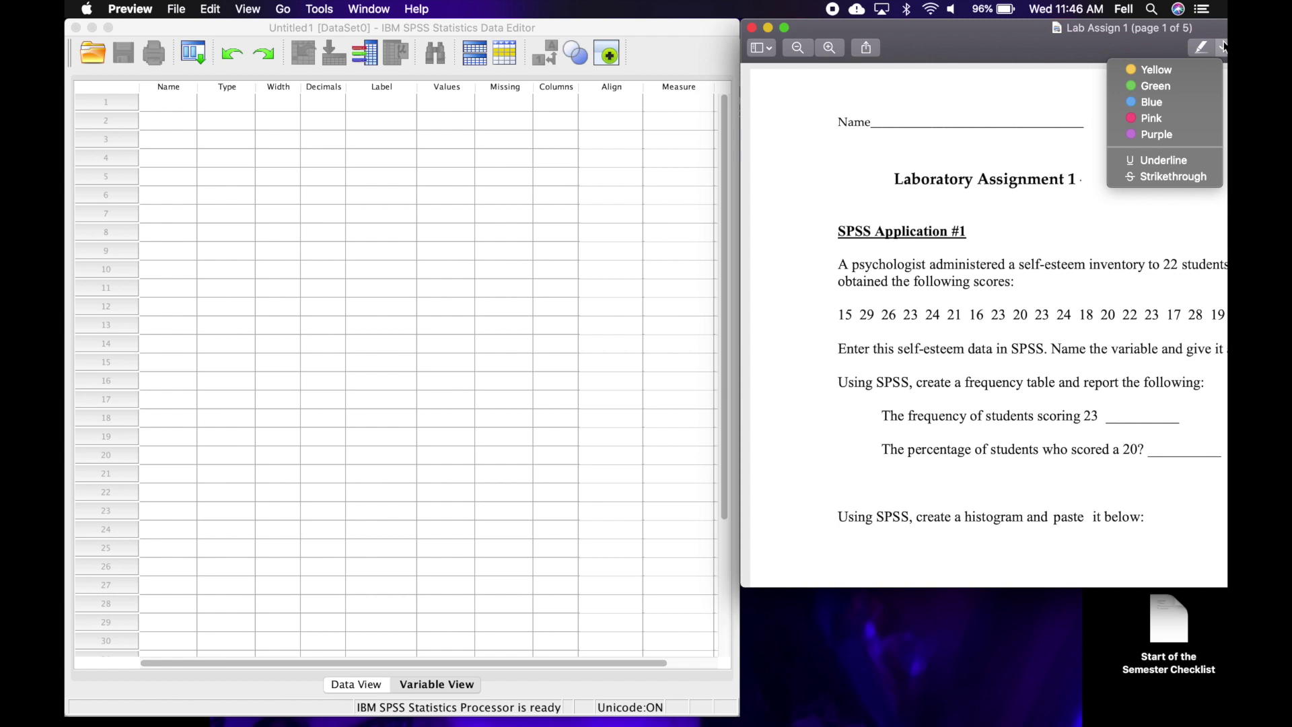
pyautogui.click(1203, 24)
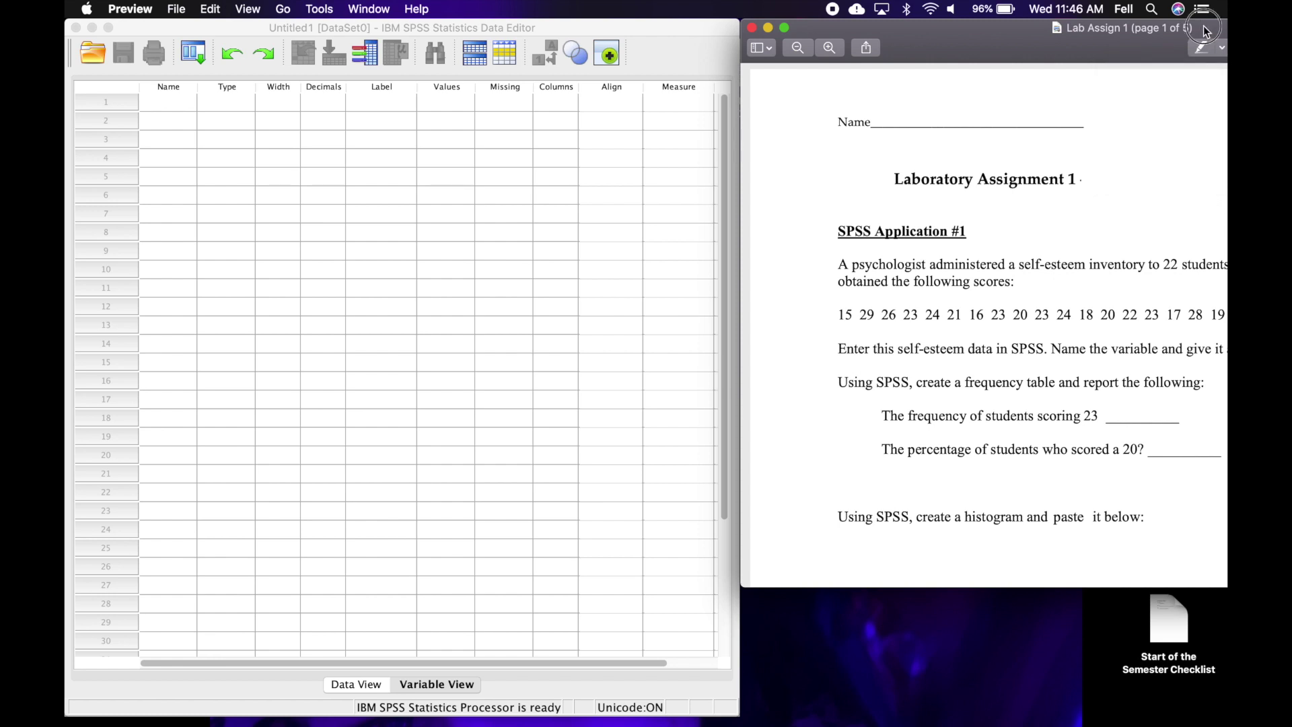
pyautogui.moveTo(1203, 30); pyautogui.dragTo(945, 28)
pyautogui.click(1019, 51)
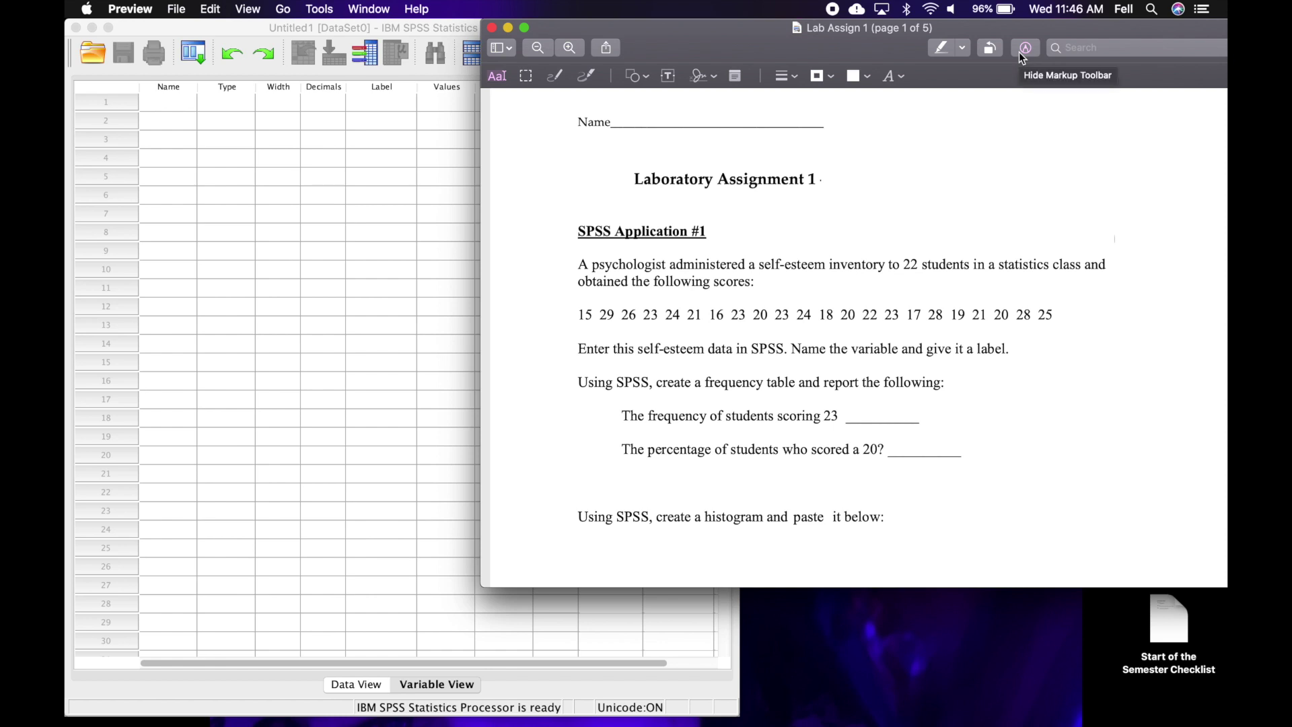
pyautogui.moveTo(704, 42); pyautogui.dragTo(778, 27)
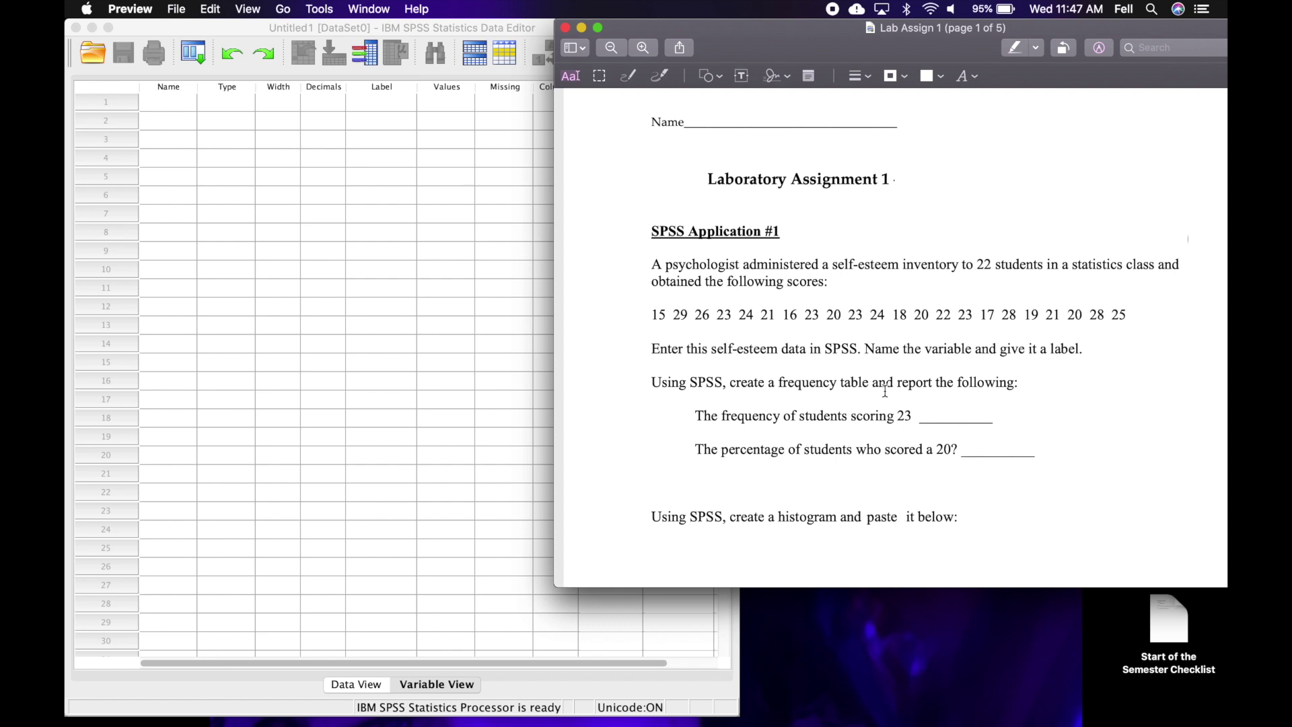
# Try to name the first variable "Self Esteem" in the SPSS Variable View.
pyautogui.click(381, 235)
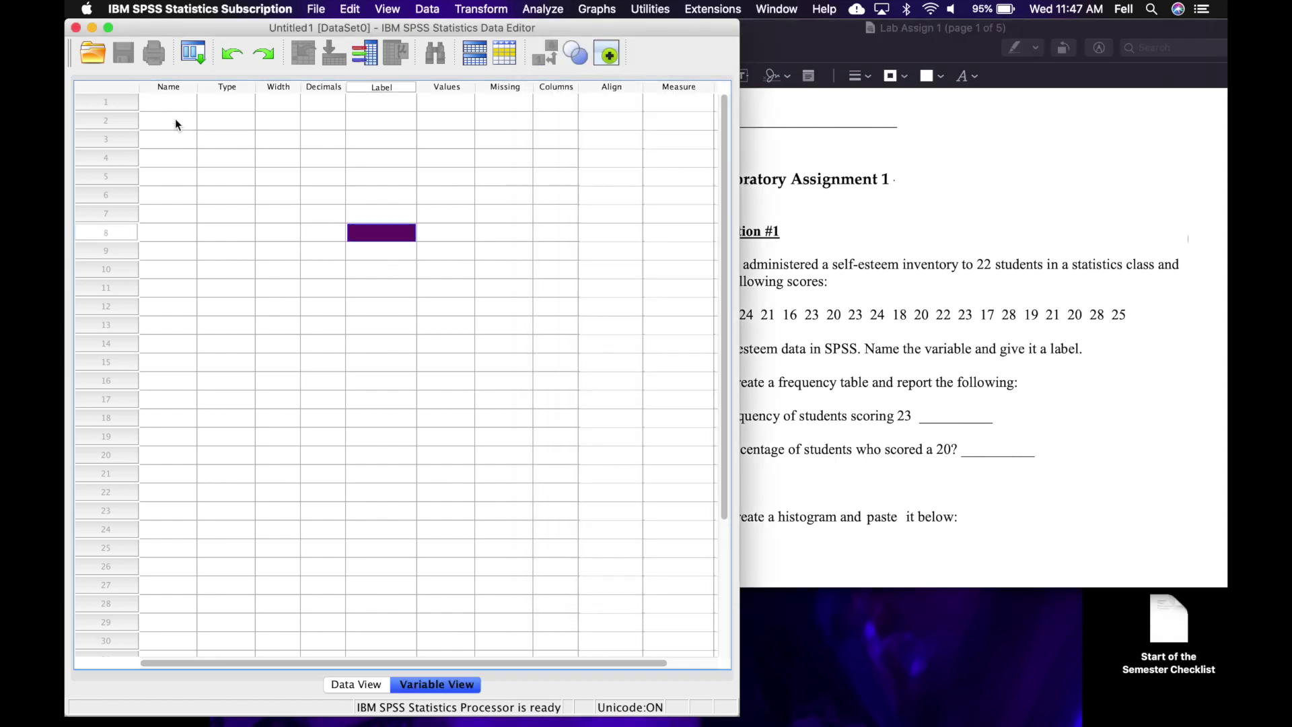
pyautogui.click(175, 121)
pyautogui.click(171, 105)
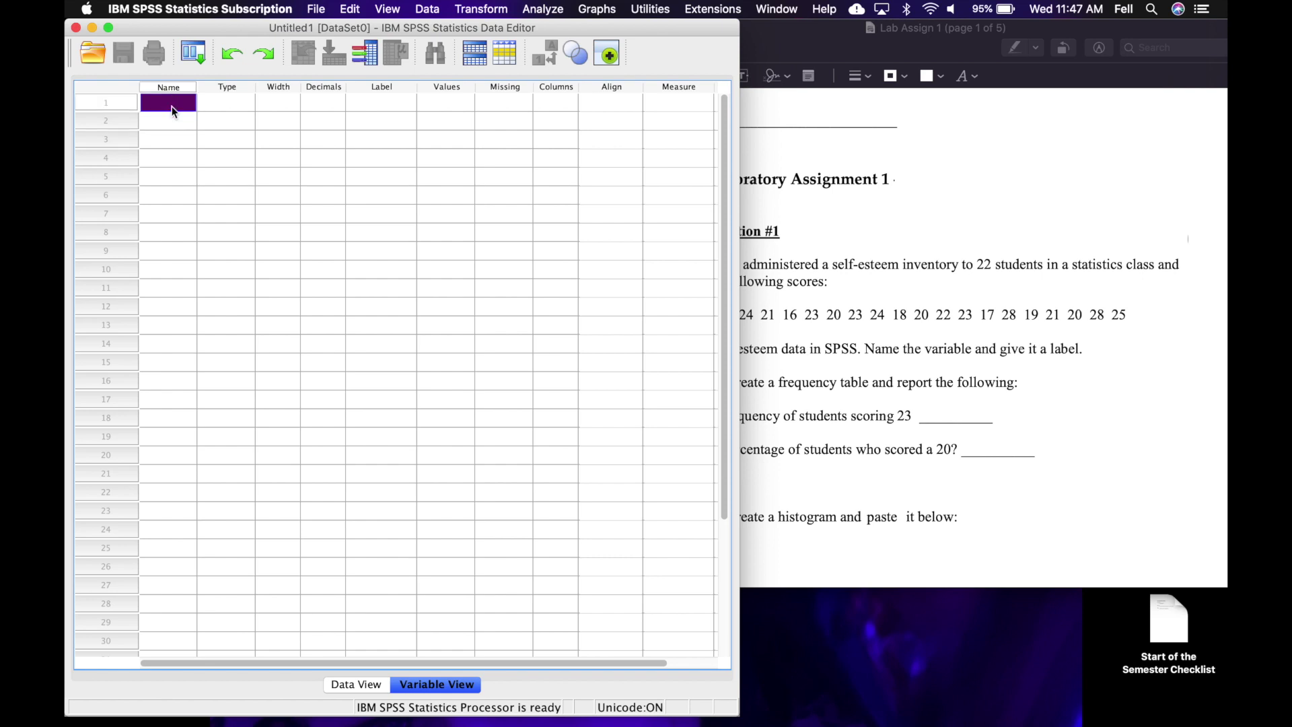
pyautogui.click(1070, 334)
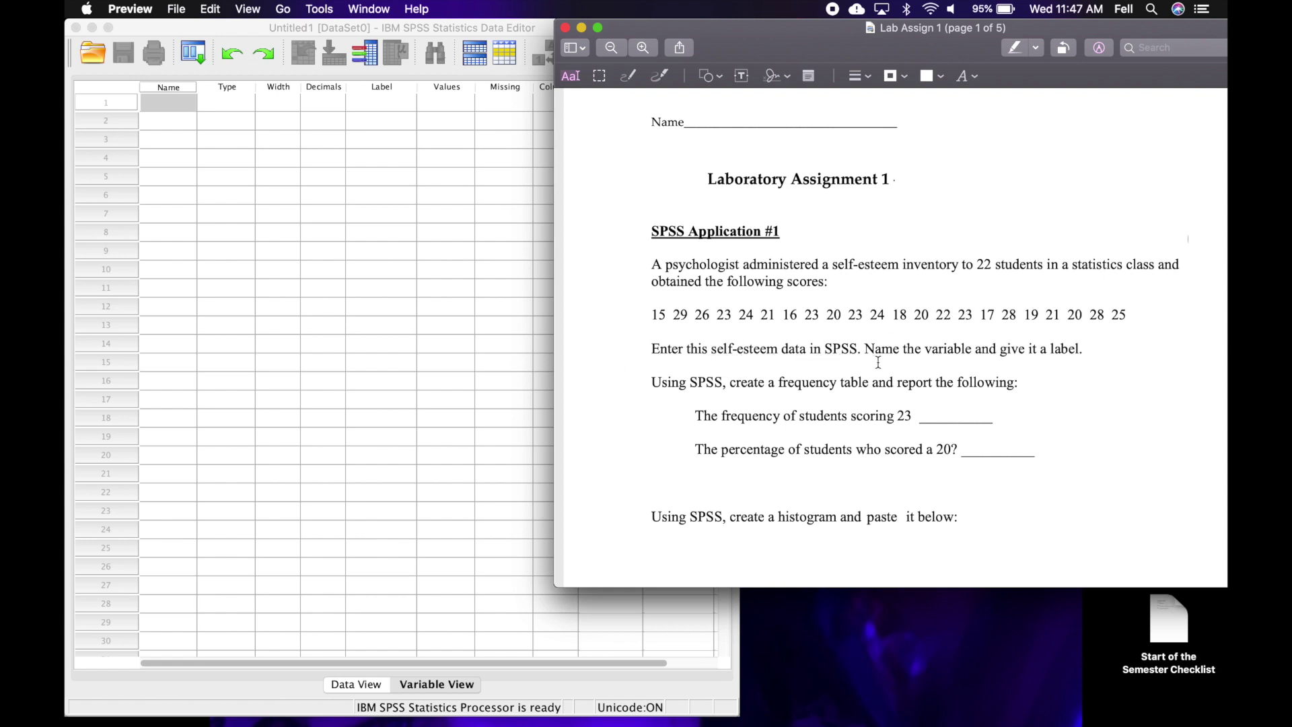
pyautogui.click(185, 101)
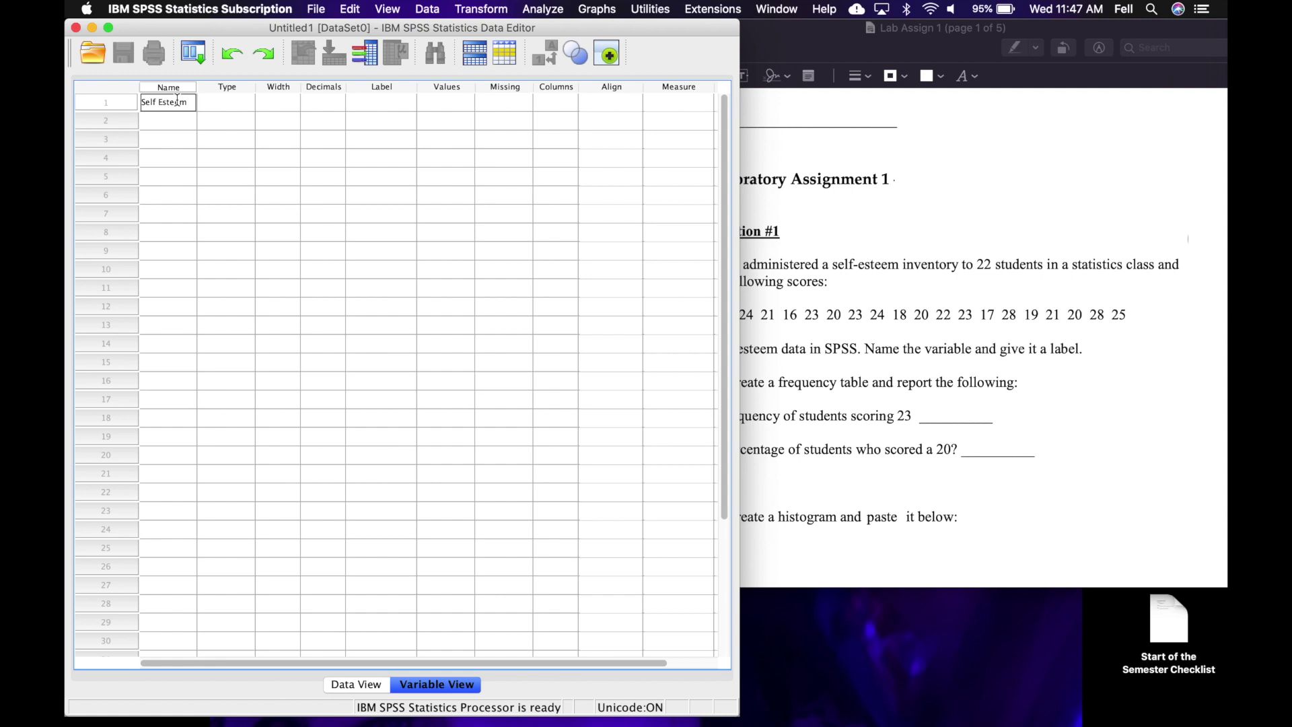
pyautogui.press('Return')
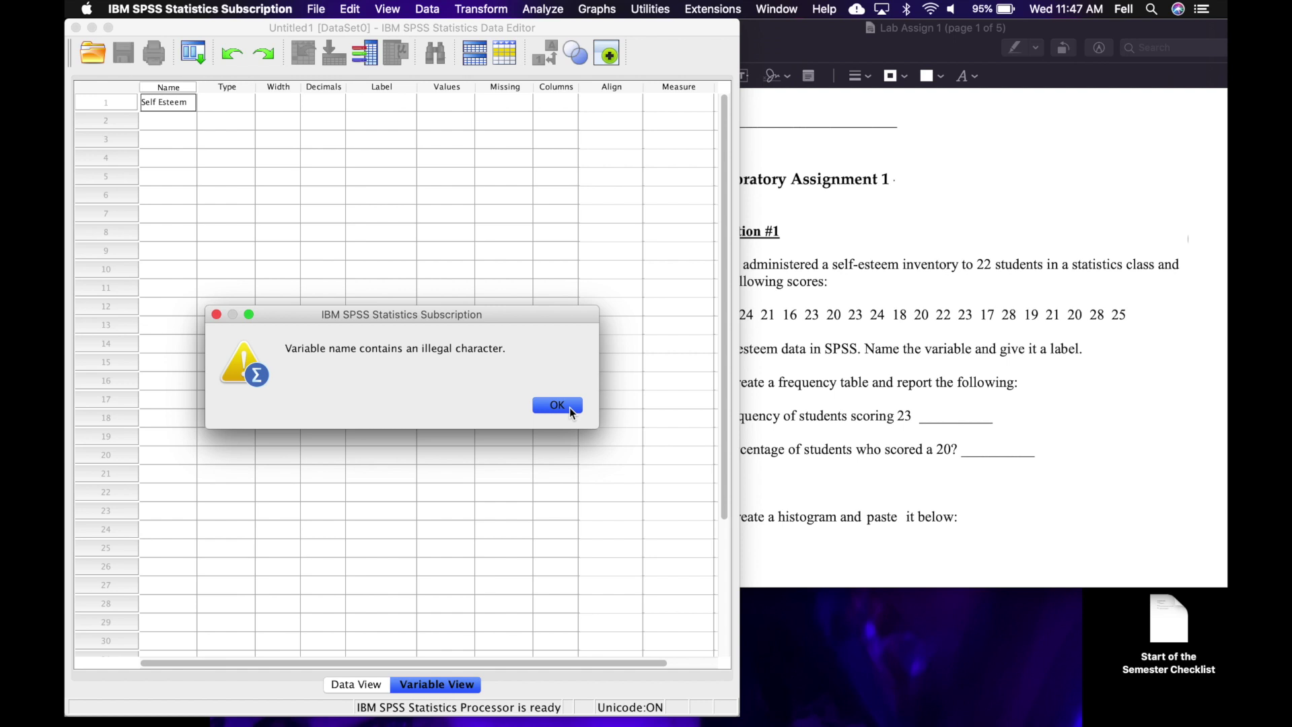
pyautogui.click(569, 410)
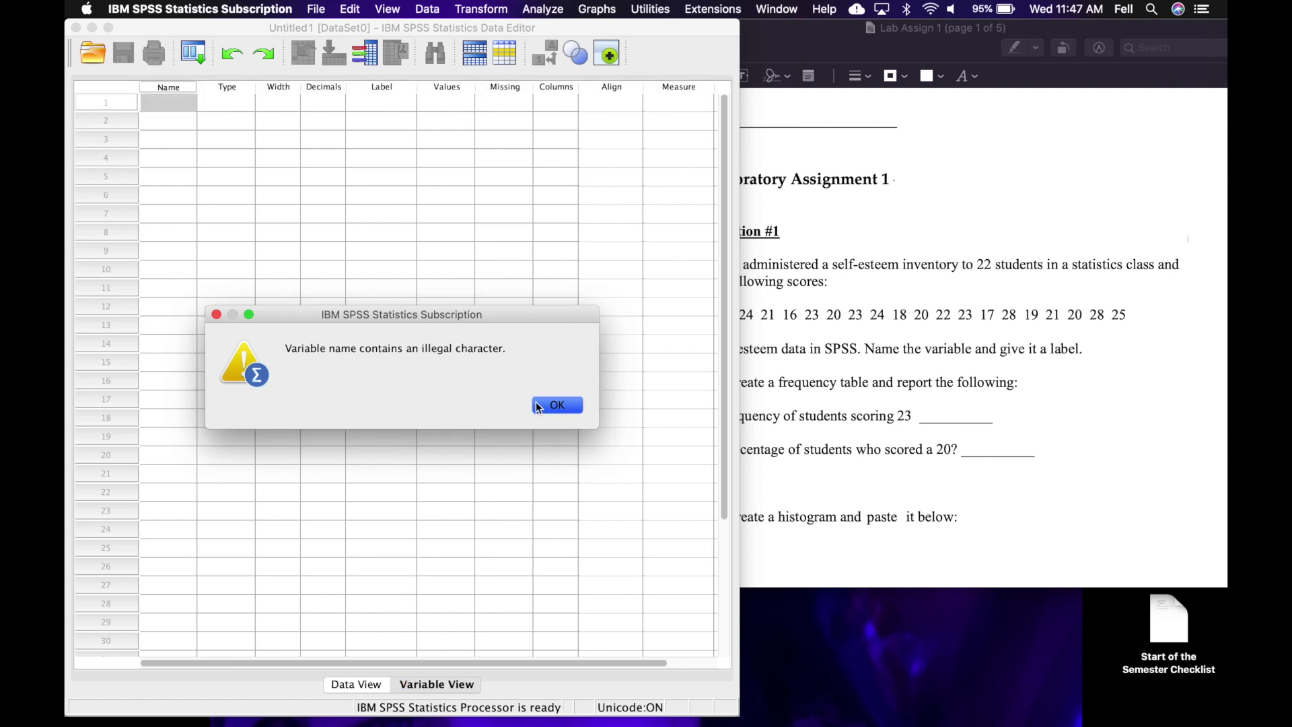
pyautogui.click(217, 314)
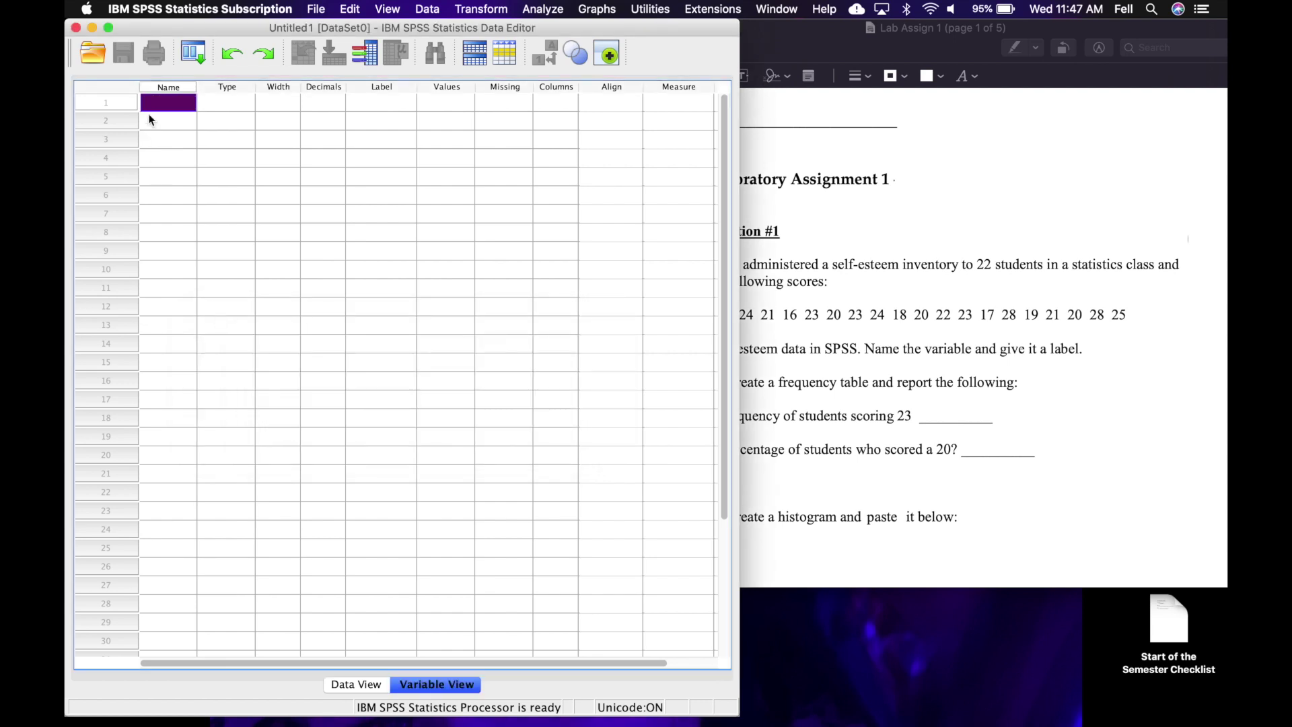
# Define the first variable with the name SelfEsteem, 0 decimals and the label SE.
pyautogui.write('SelfEsteeem')
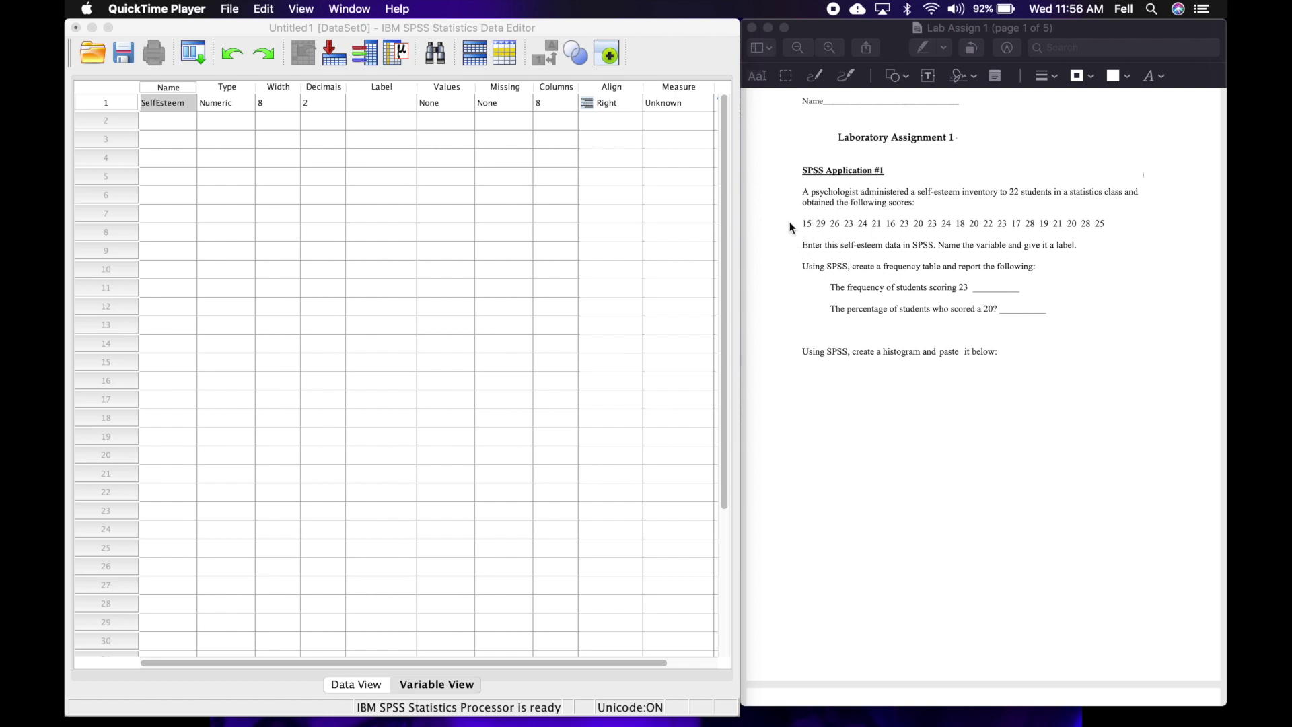
pyautogui.click(308, 99)
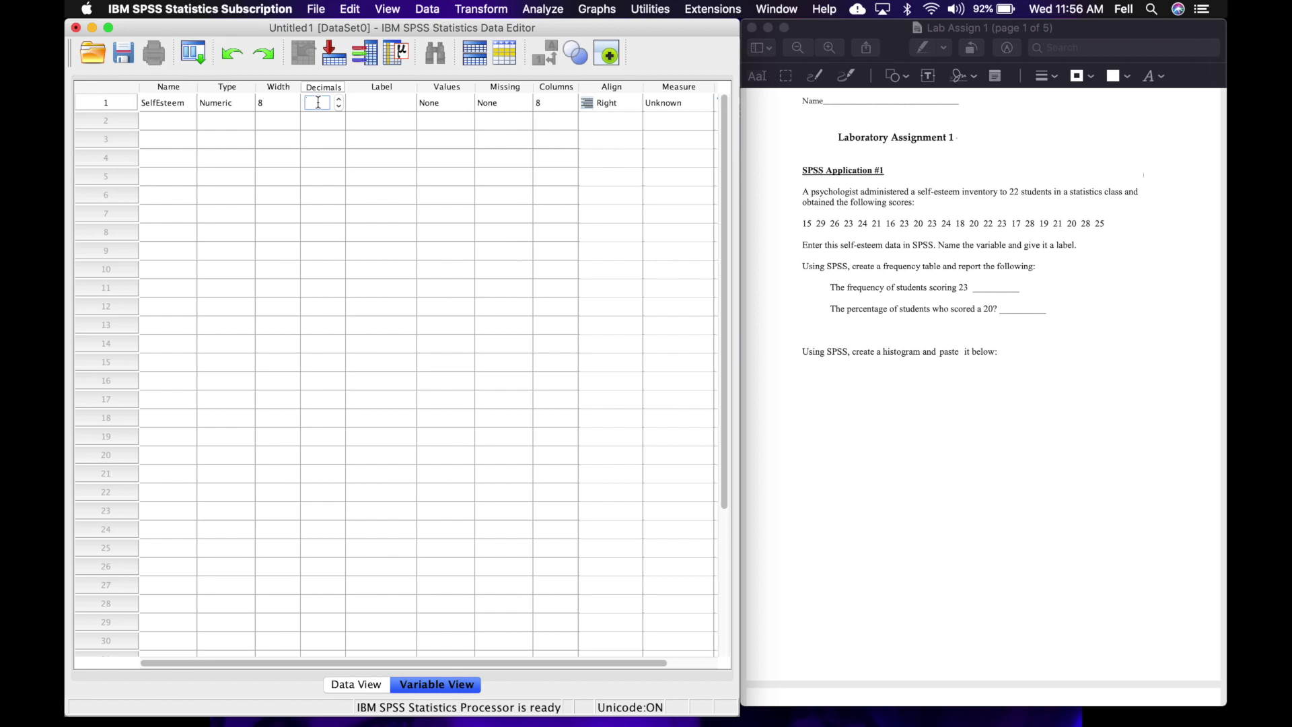
pyautogui.click(384, 102)
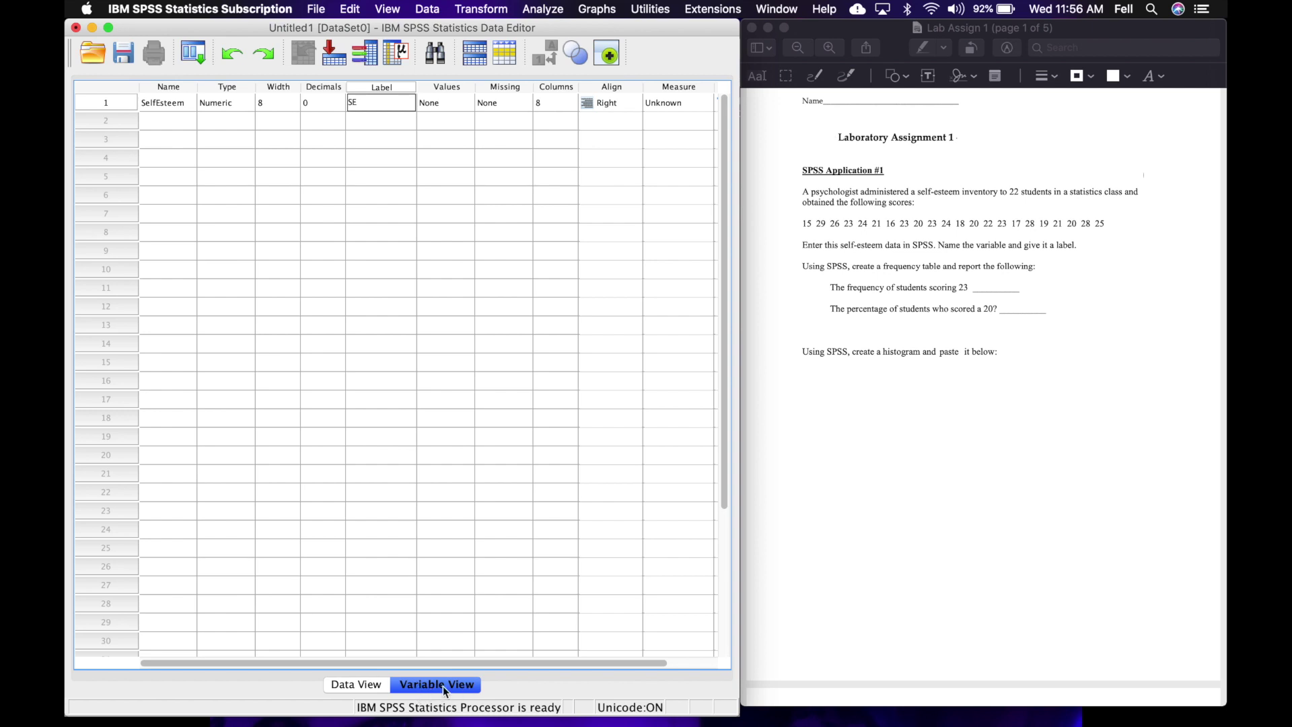
# Widen the SelfEsteem column in Data View to fit its name, and enter 15 in row 1.
pyautogui.click(355, 686)
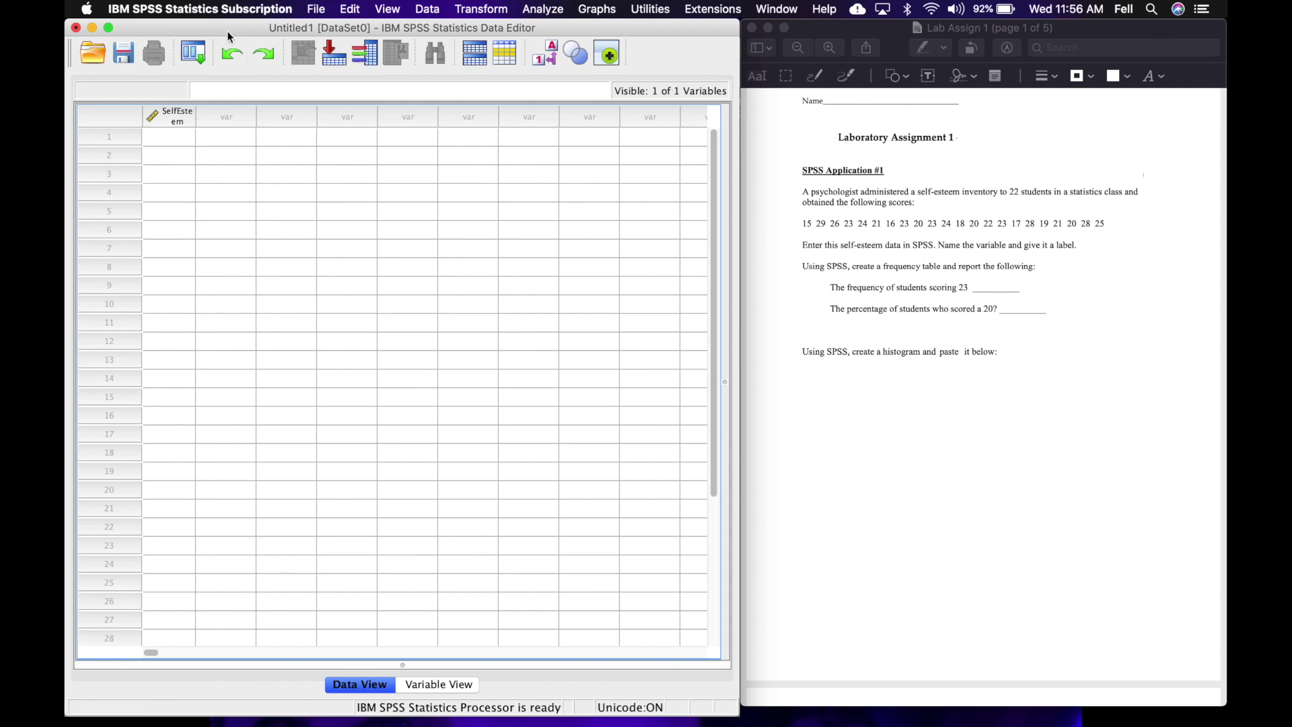
pyautogui.moveTo(194, 121); pyautogui.dragTo(223, 115)
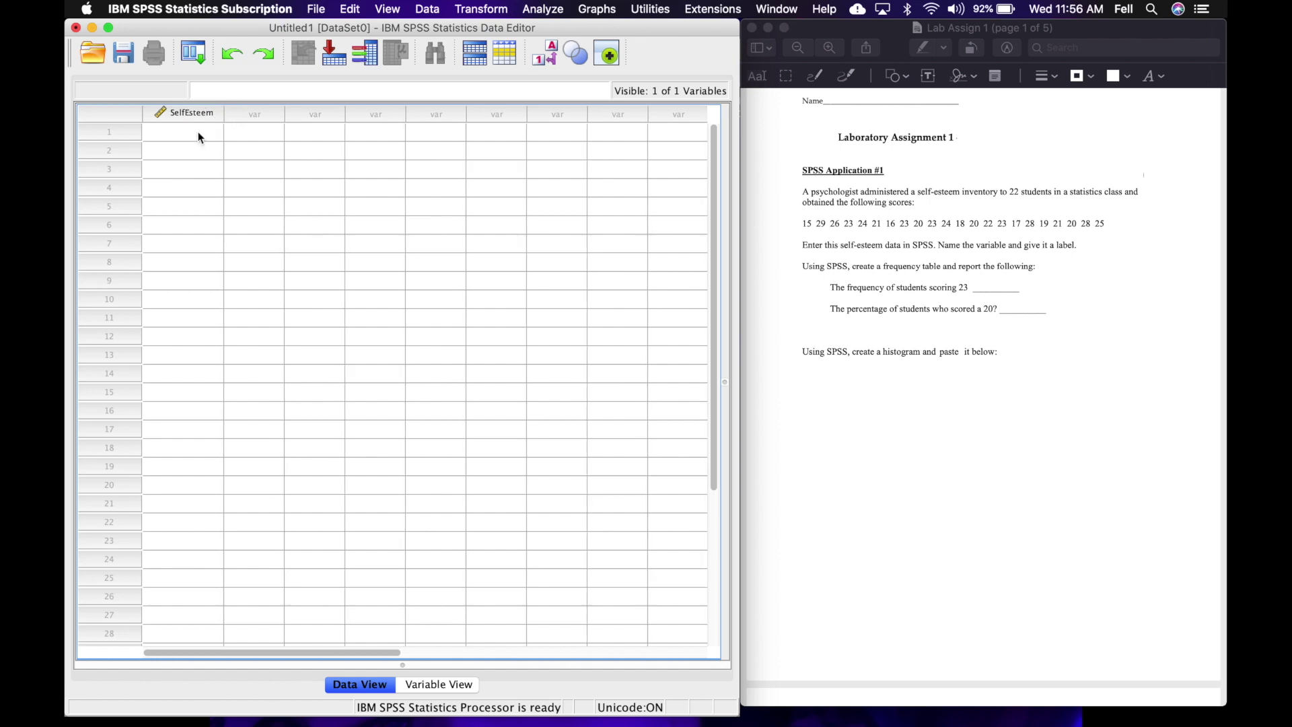
pyautogui.click(198, 133)
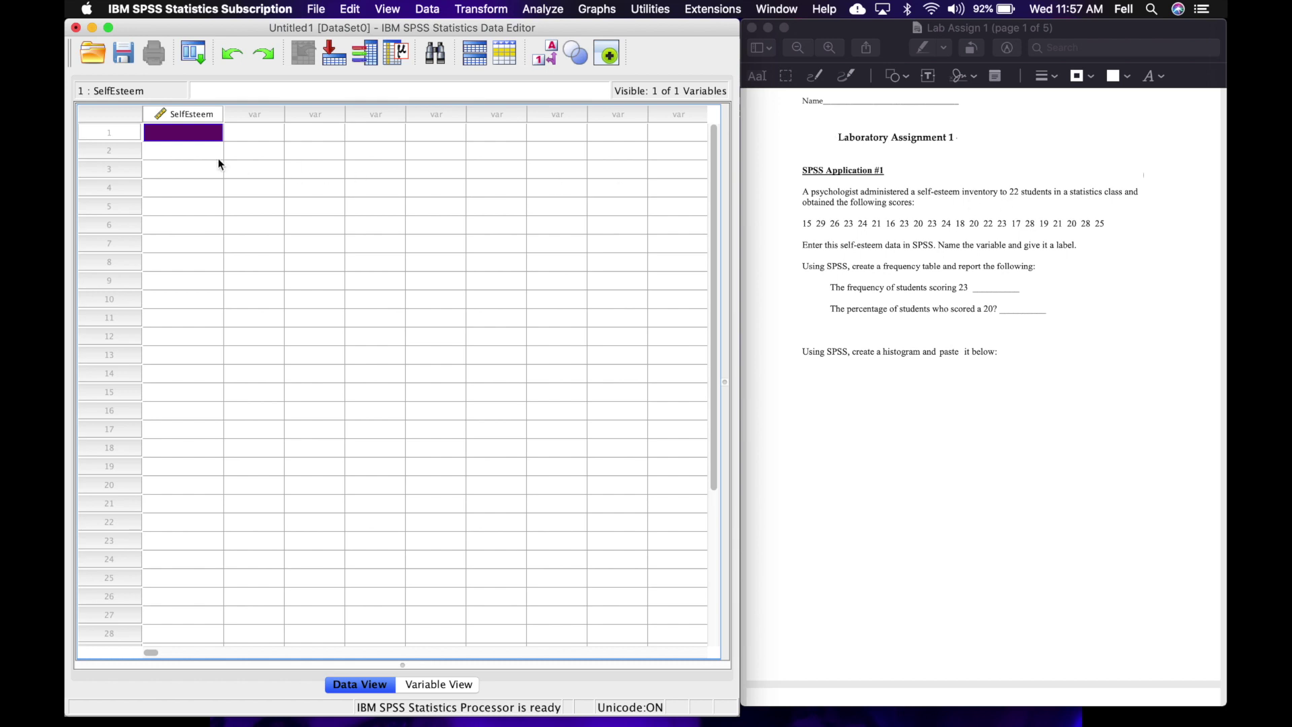
pyautogui.doubleClick(191, 137)
pyautogui.write('15')
pyautogui.click(191, 136)
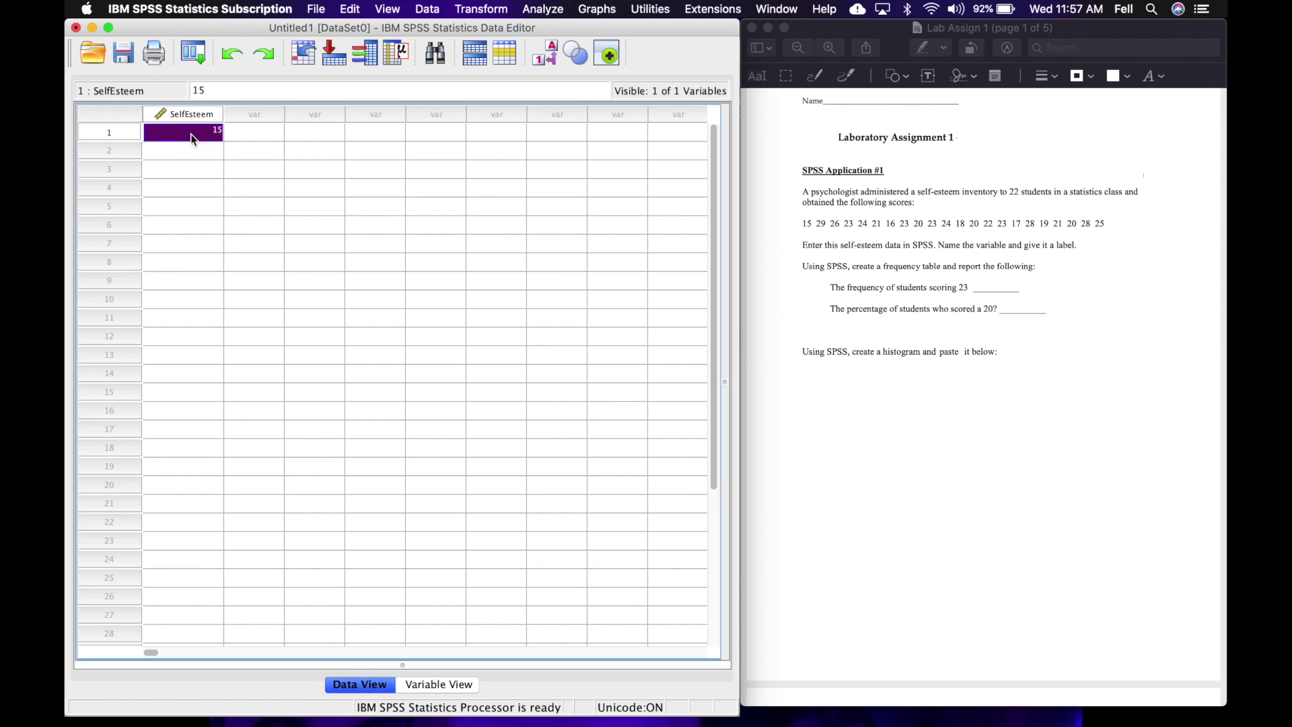
pyautogui.press('Return')
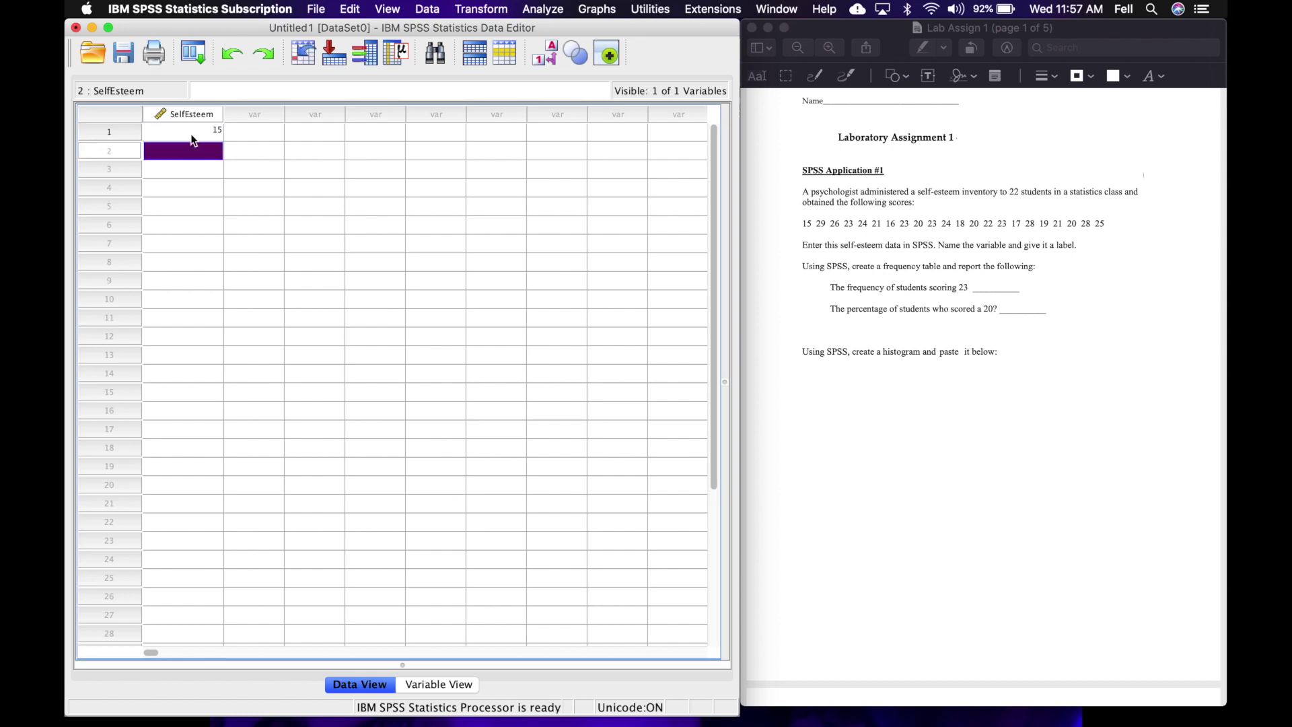
# Enter the SelfEsteem scores 29, 26, 23, 24, 21 and 16 in rows 2 to 7.
pyautogui.write('29')
pyautogui.press('Return')
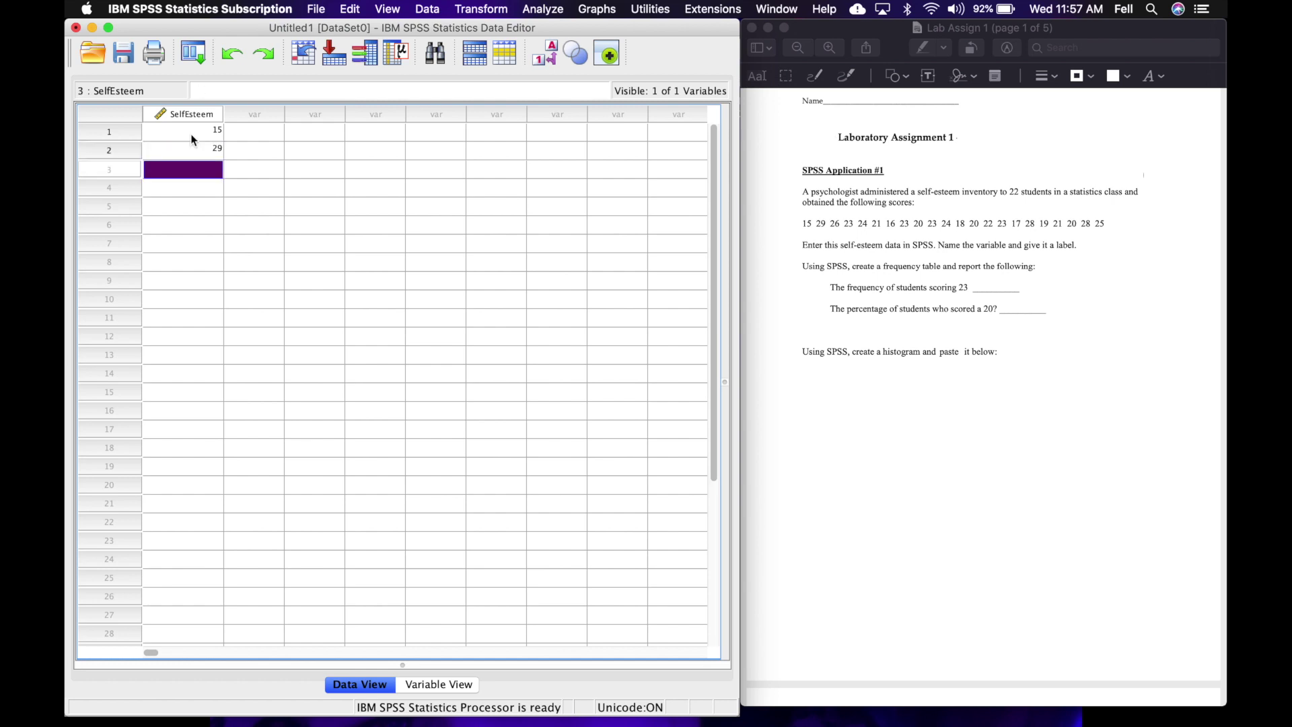
pyautogui.write('26')
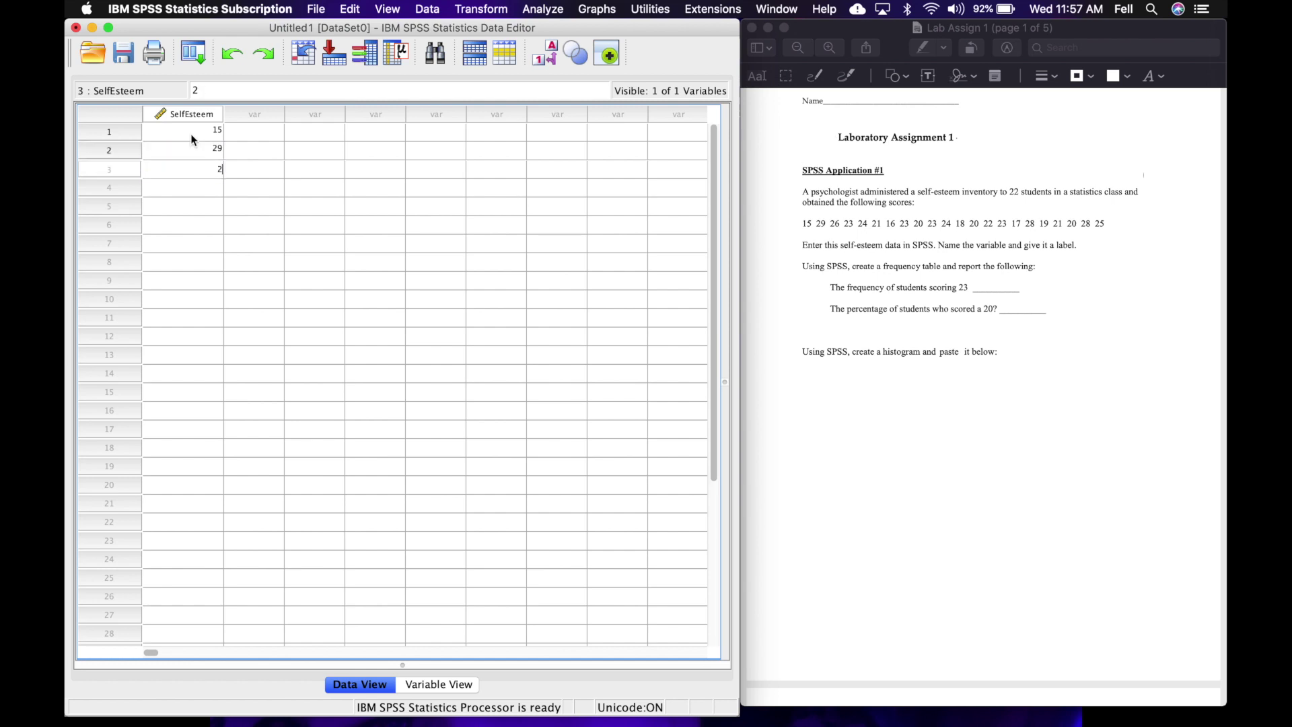
pyautogui.press('Return')
pyautogui.write('23')
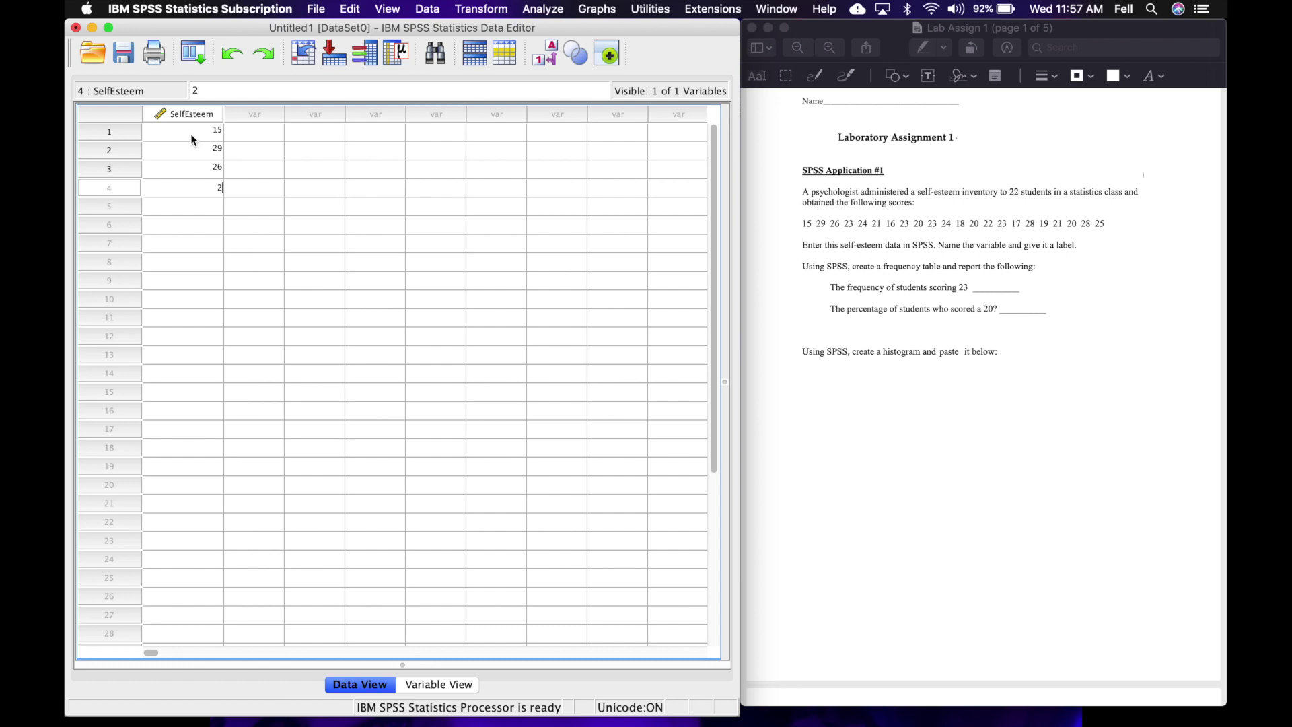
pyautogui.press('Return')
pyautogui.write('24')
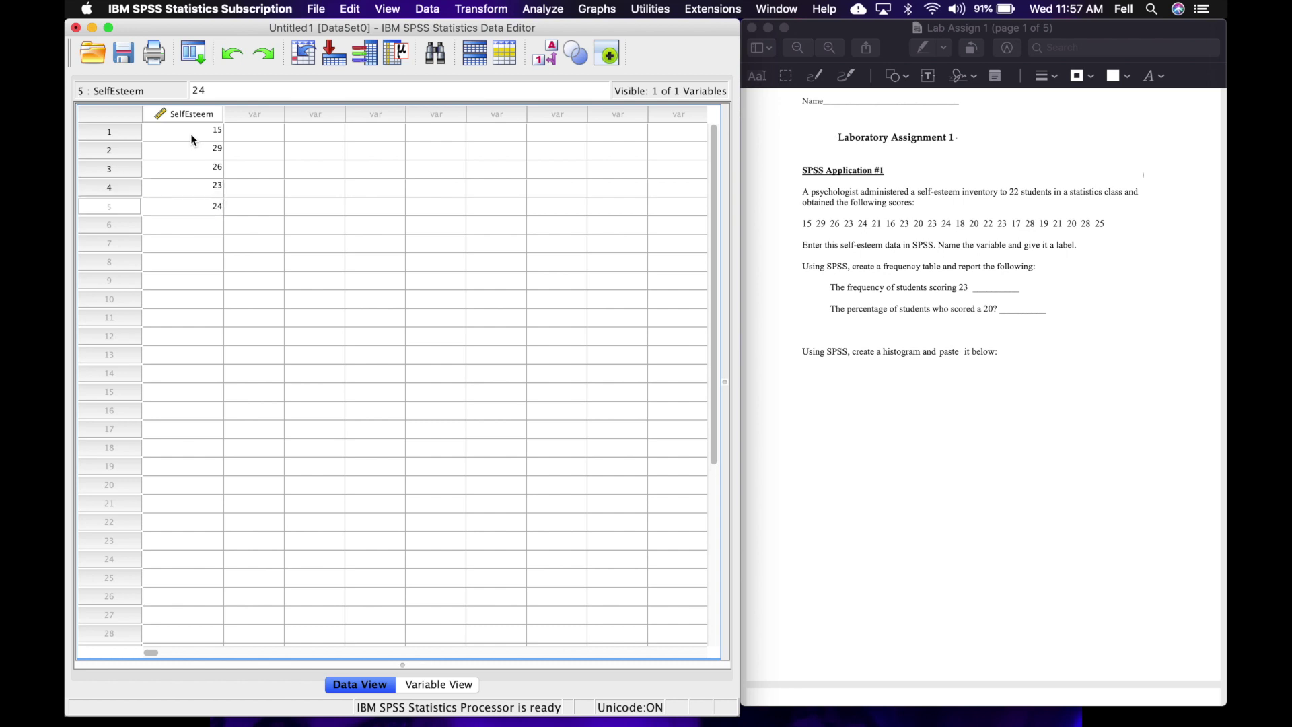
pyautogui.press('Return')
pyautogui.write('21')
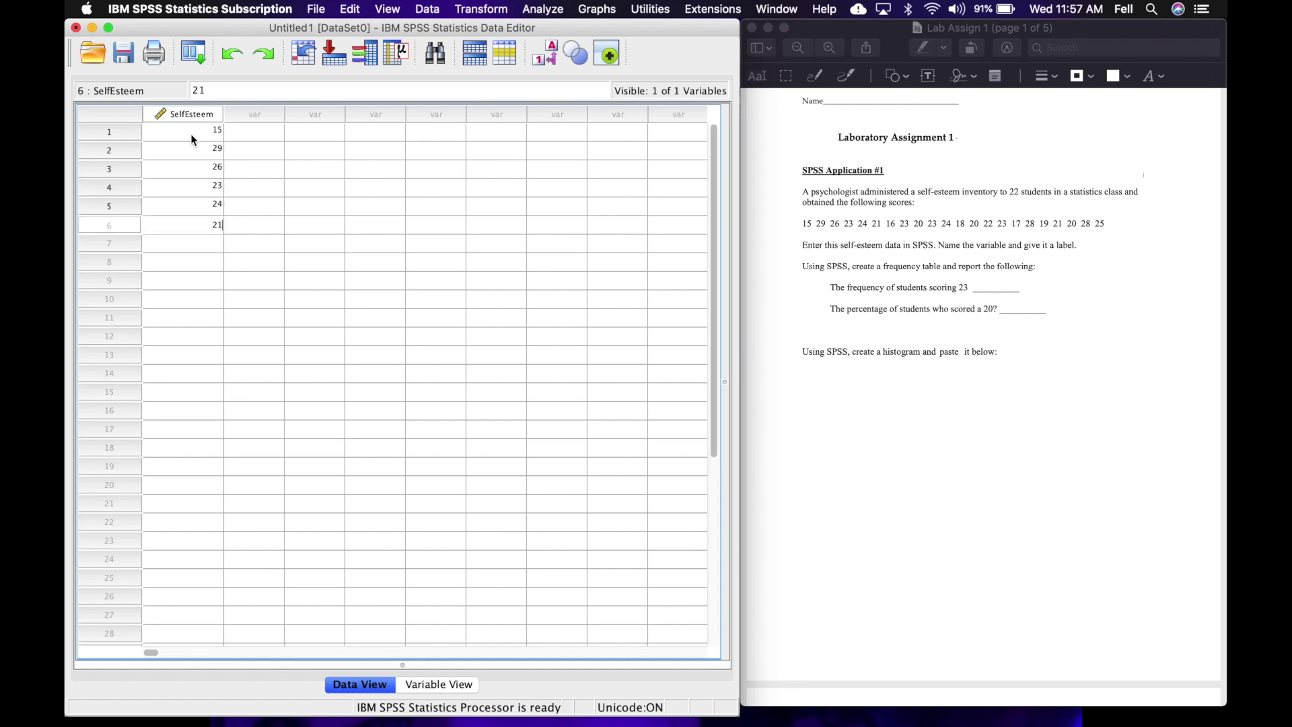
pyautogui.press('Return')
pyautogui.write('16')
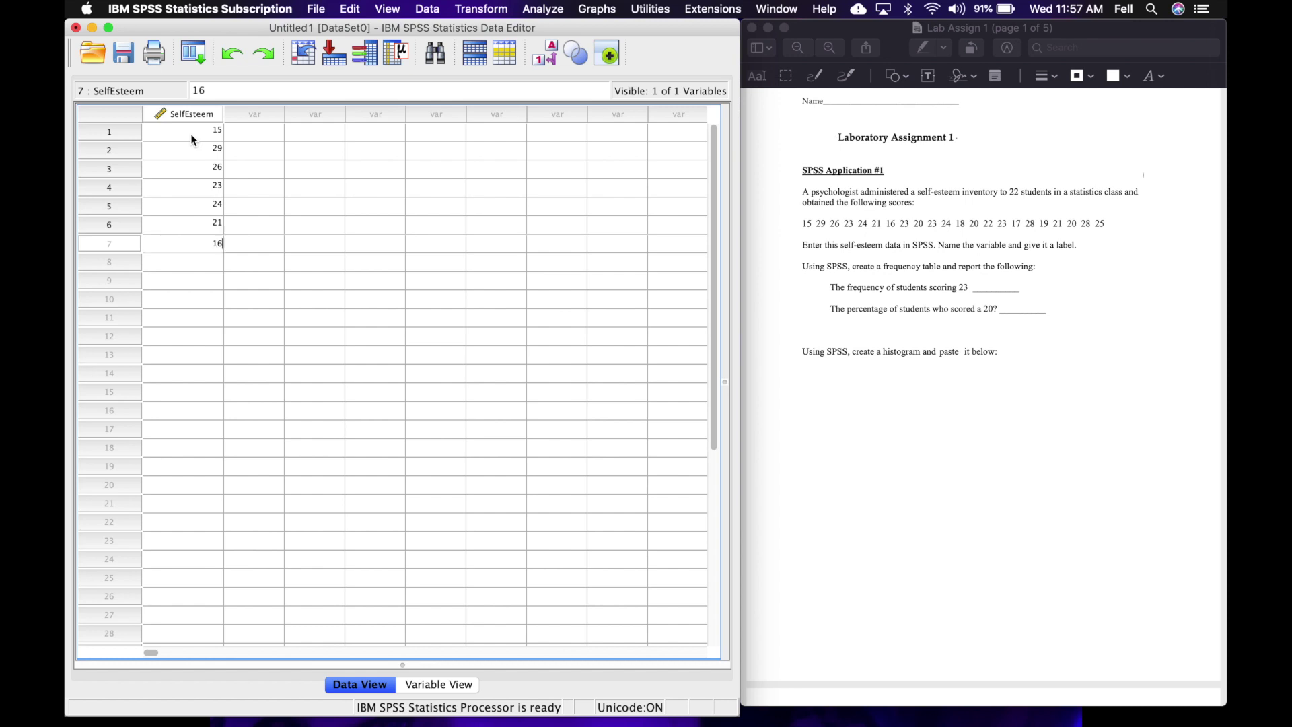
pyautogui.press('Return')
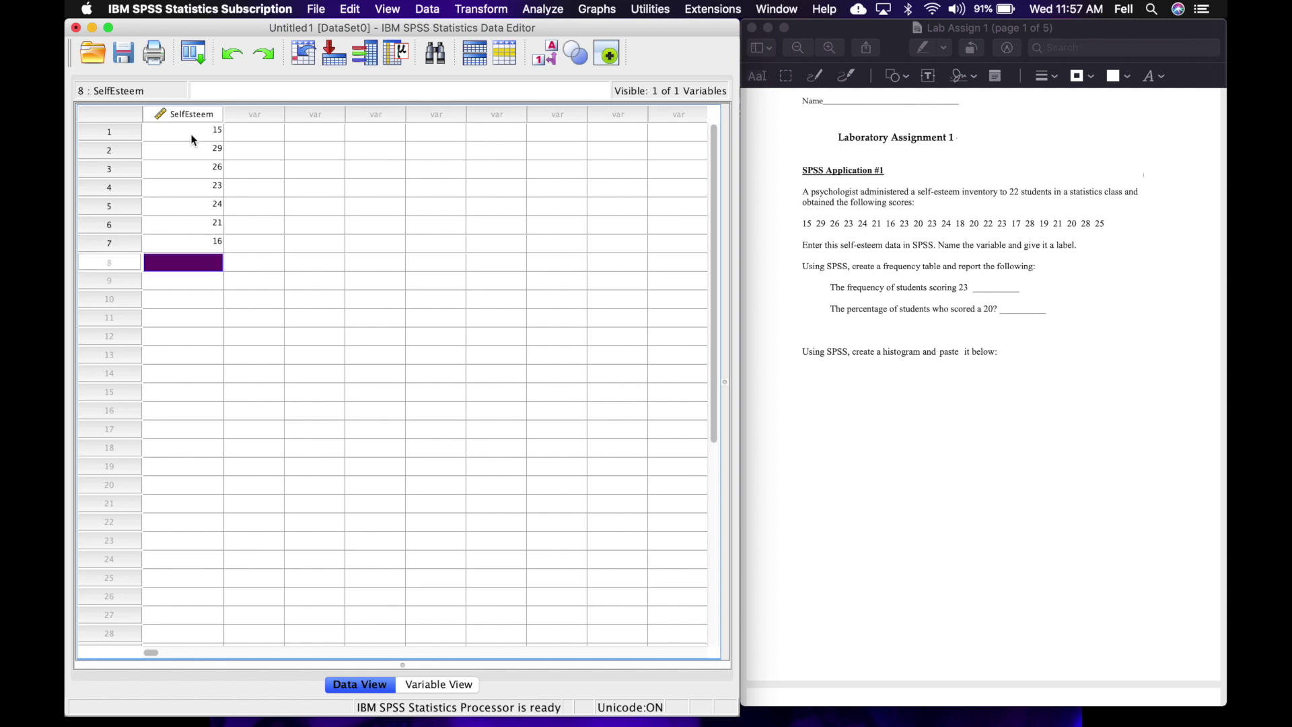
# Enter the SelfEsteem scores 23, 20, 24, 18 and 20 in rows 8 to 12.
pyautogui.write('23')
pyautogui.press('Return')
pyautogui.write('2')
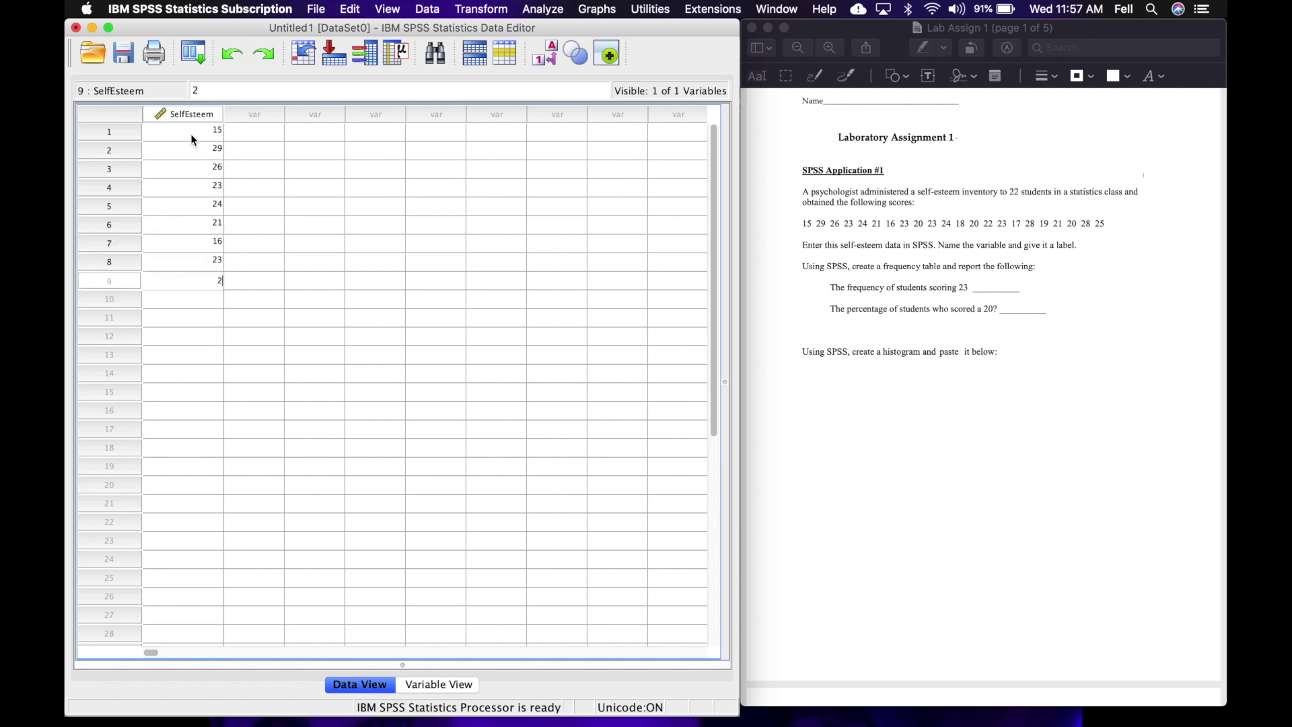
pyautogui.write('0')
pyautogui.press('Return')
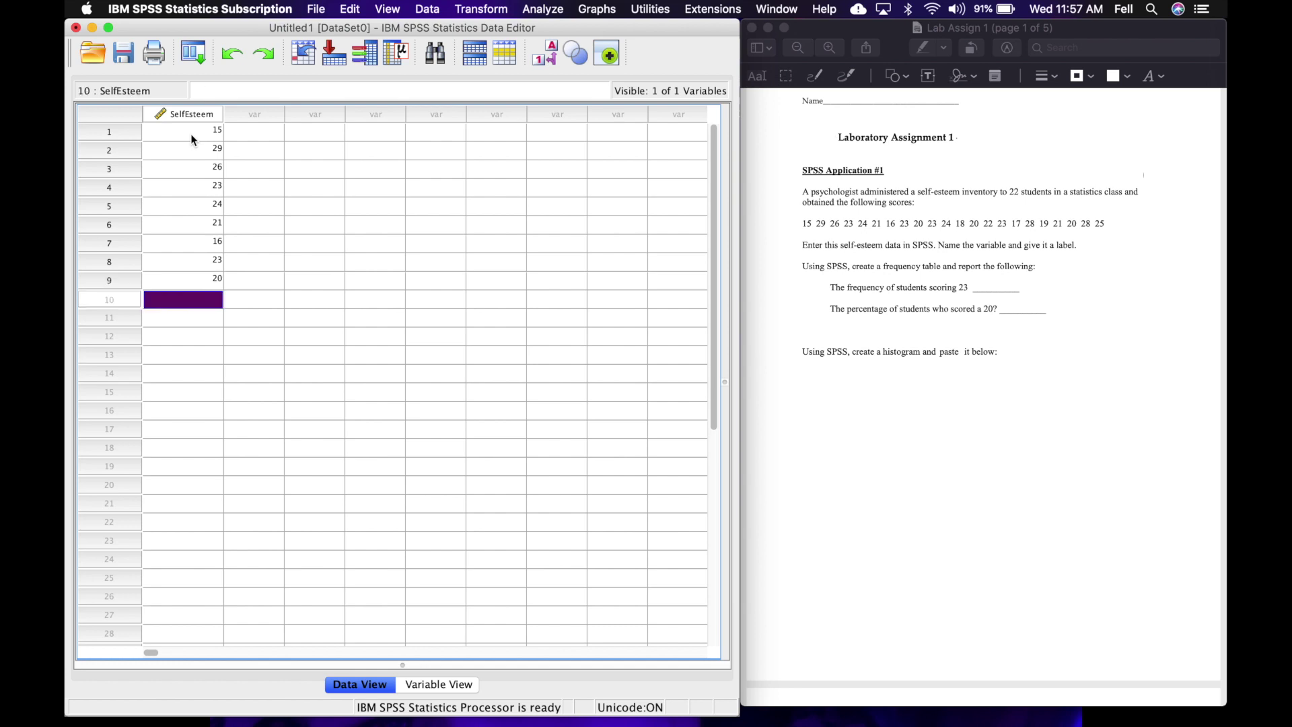
pyautogui.write('24')
pyautogui.press('Return')
pyautogui.write('18')
pyautogui.press('Return')
pyautogui.write('20')
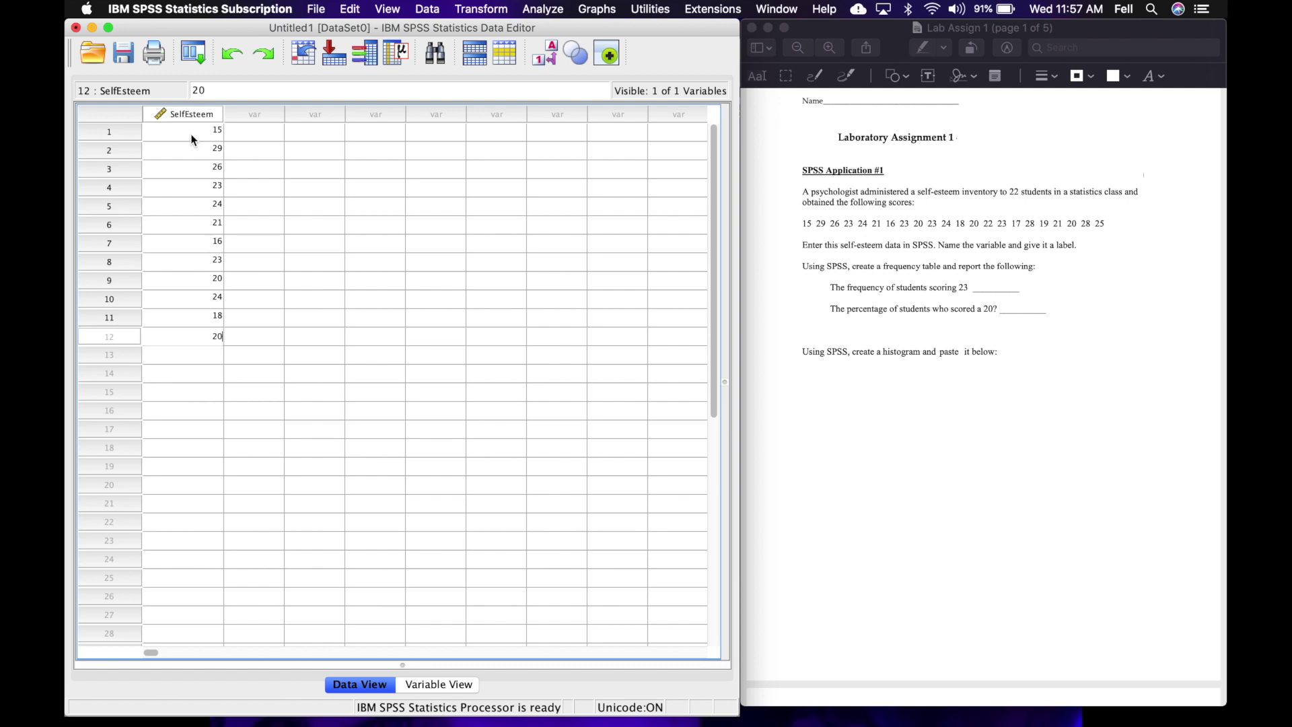
pyautogui.press('Return')
# Enter the SelfEsteem scores 22, 23, 17 and 28 in rows 13 to 16.
pyautogui.write('22')
pyautogui.press('Return')
pyautogui.write('23')
pyautogui.press('Return')
pyautogui.write('17')
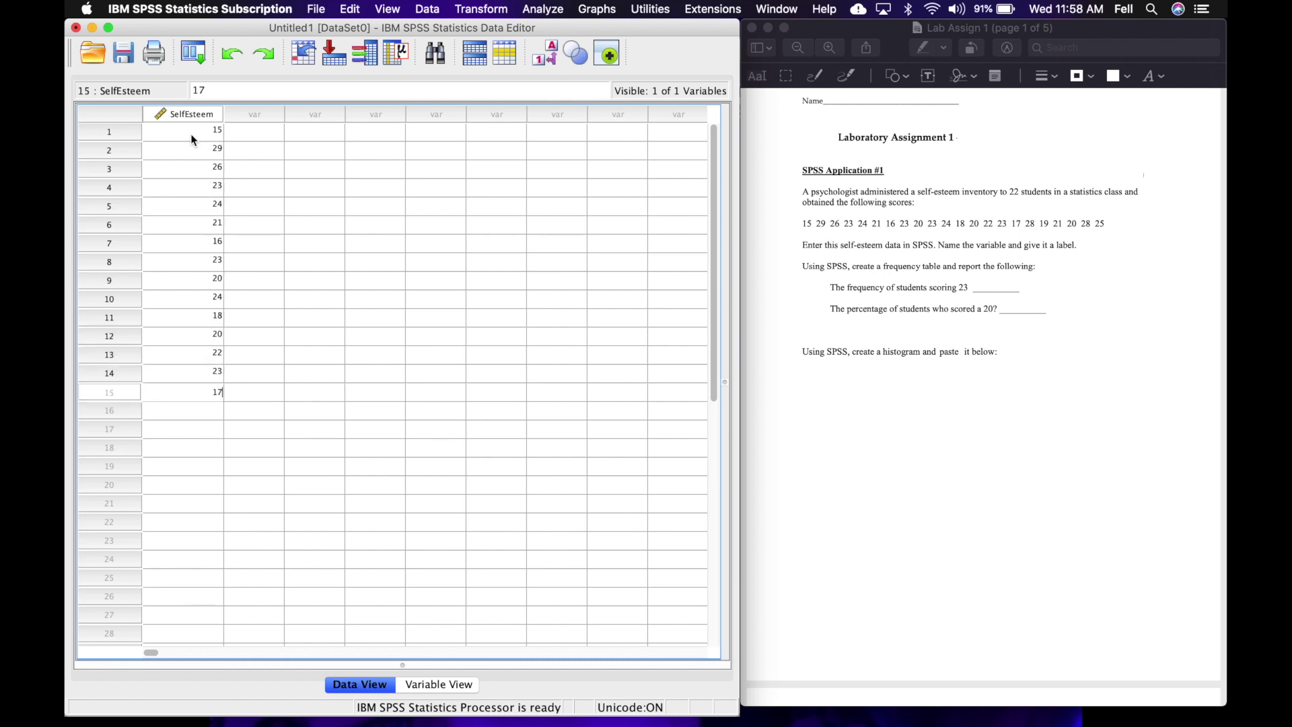
pyautogui.press('Return')
pyautogui.write('28')
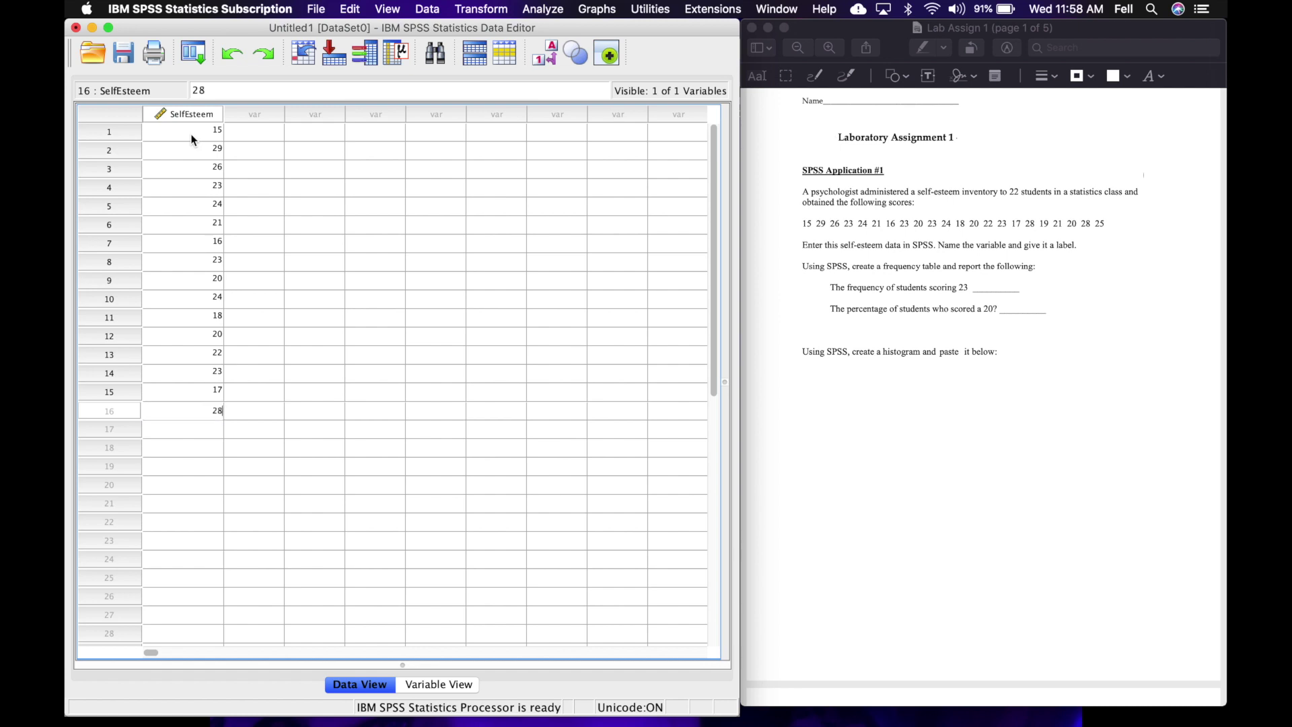
pyautogui.press('Return')
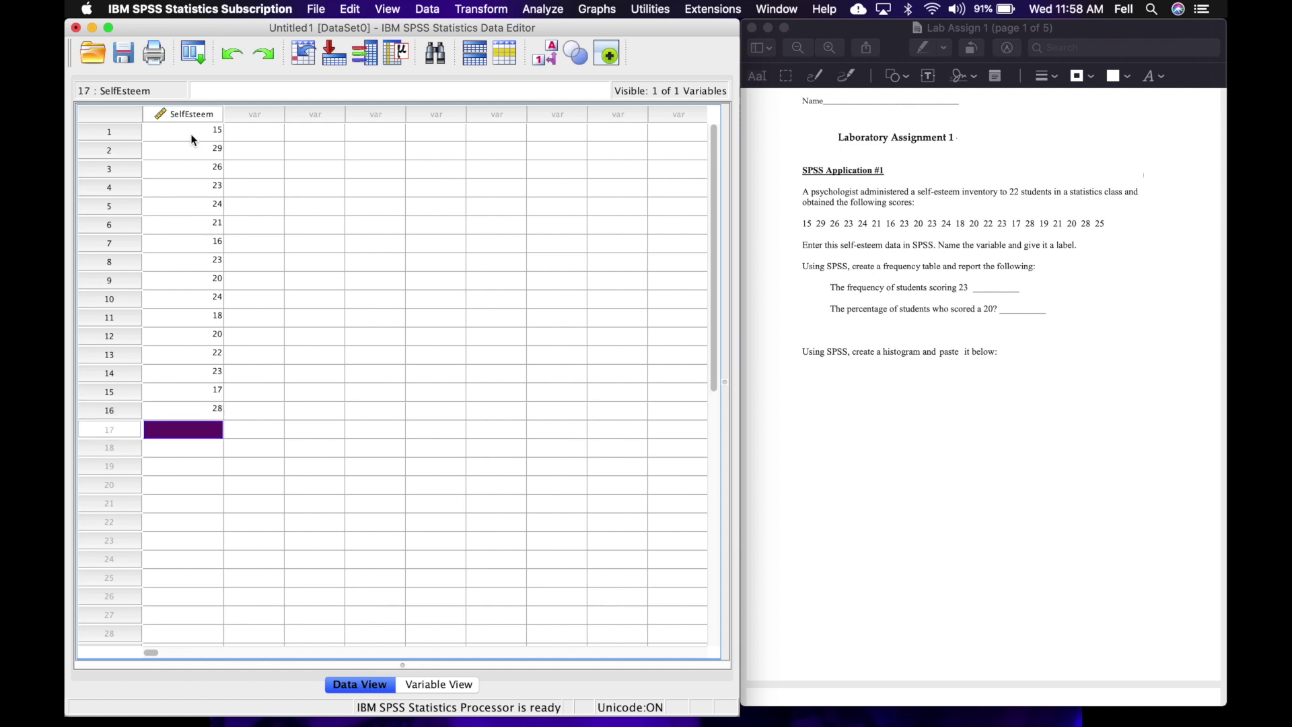
# Enter the SelfEsteem scores 19, 21, 20, 28 and 25 in the rows from 17 on.
pyautogui.write('19')
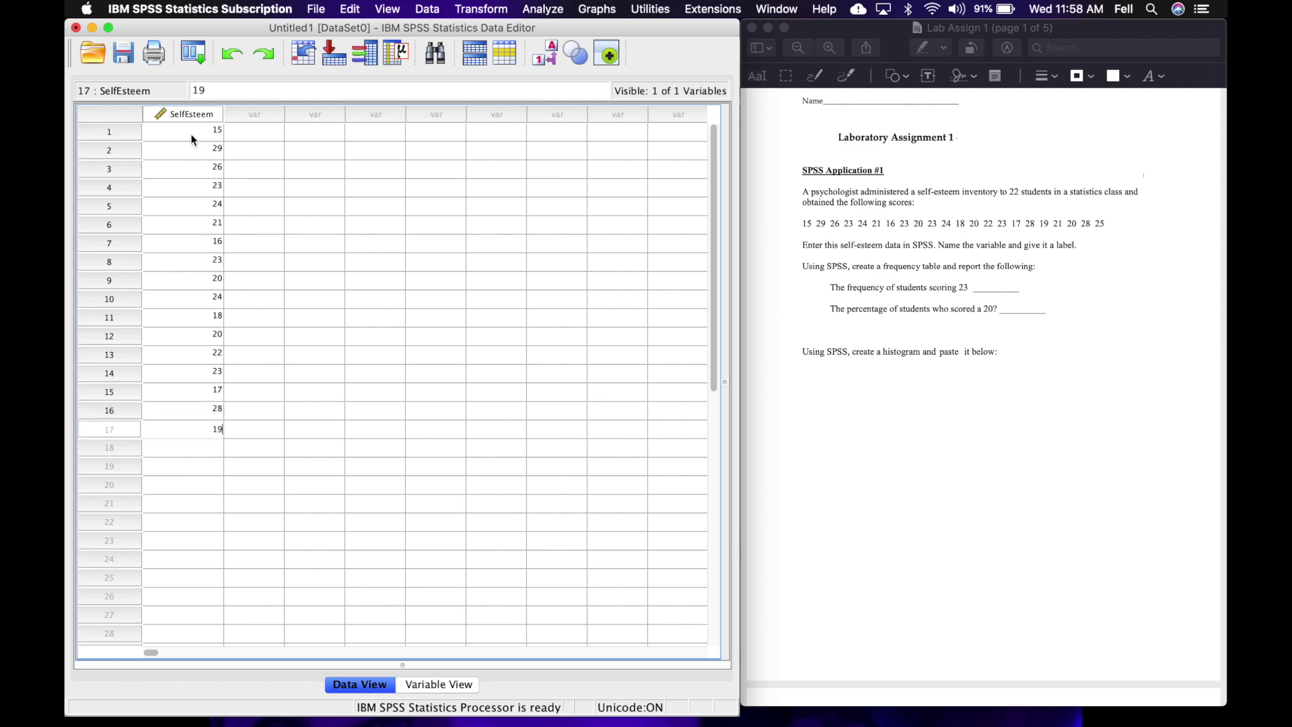
pyautogui.press('Return')
pyautogui.write('21')
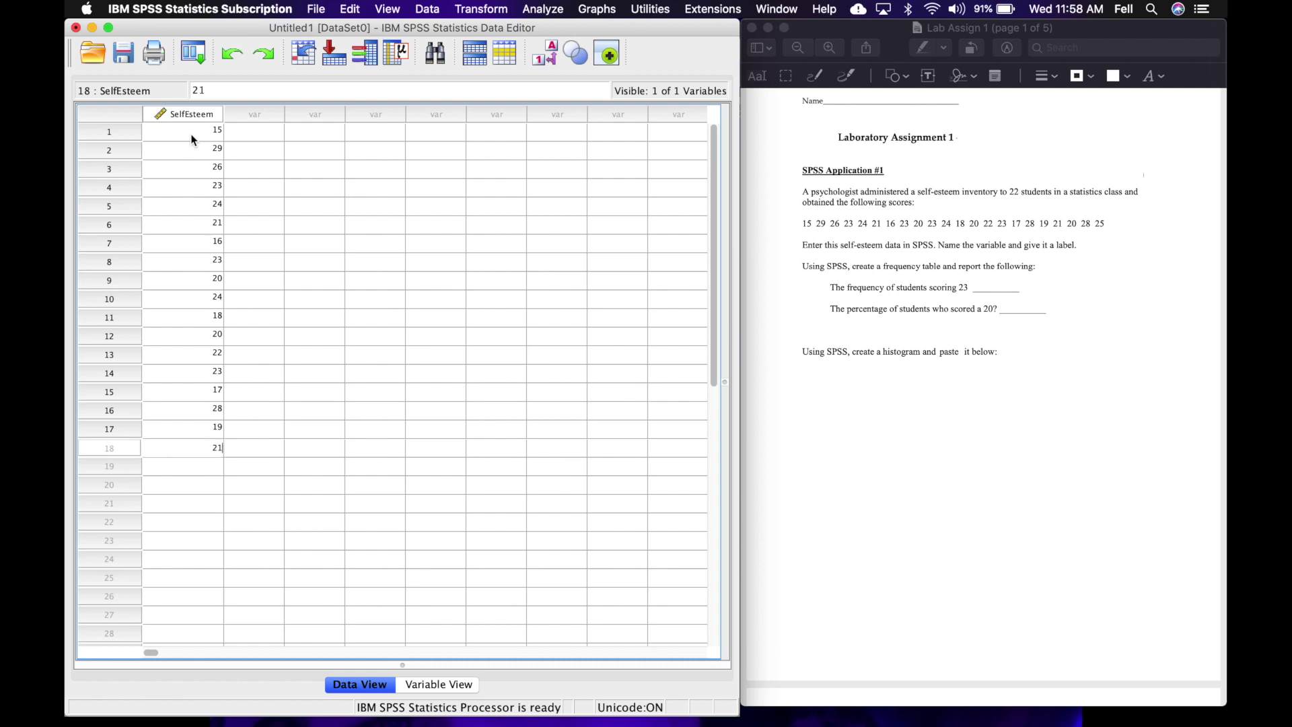
pyautogui.press('Return')
pyautogui.write('20')
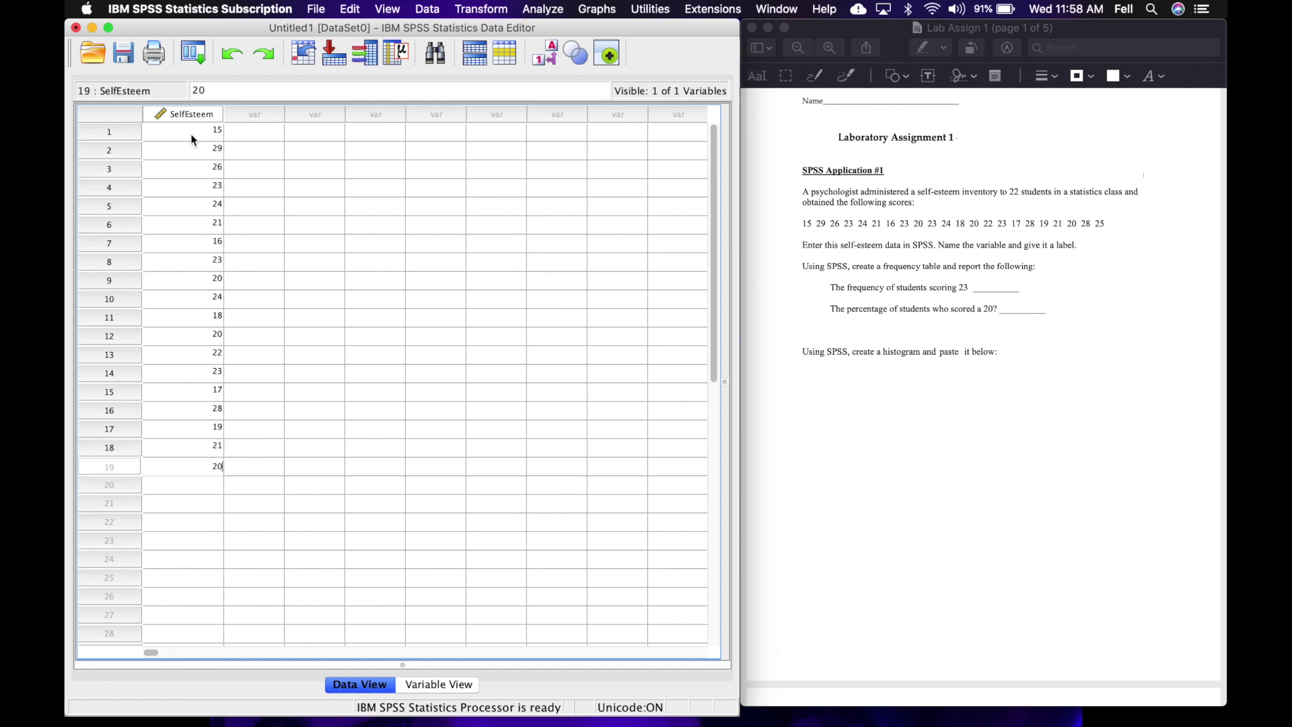
pyautogui.press('Return')
pyautogui.write('28')
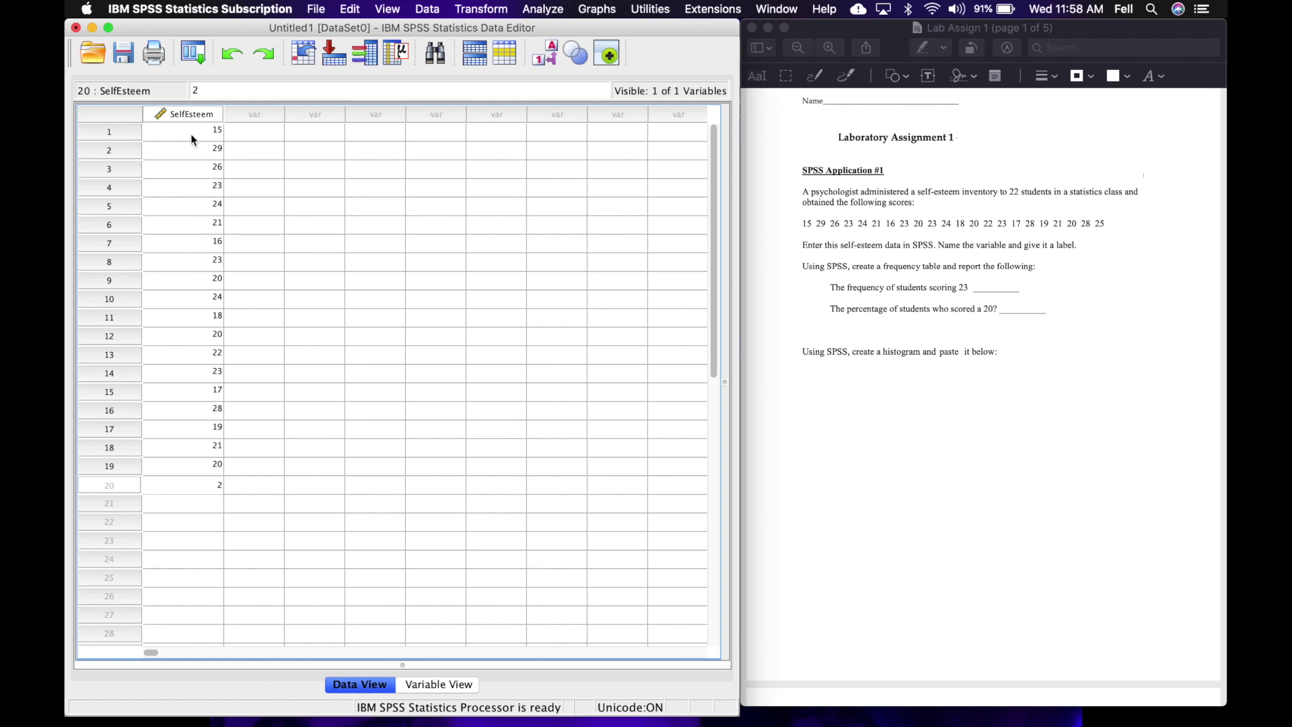
pyautogui.press('Return')
pyautogui.write('25')
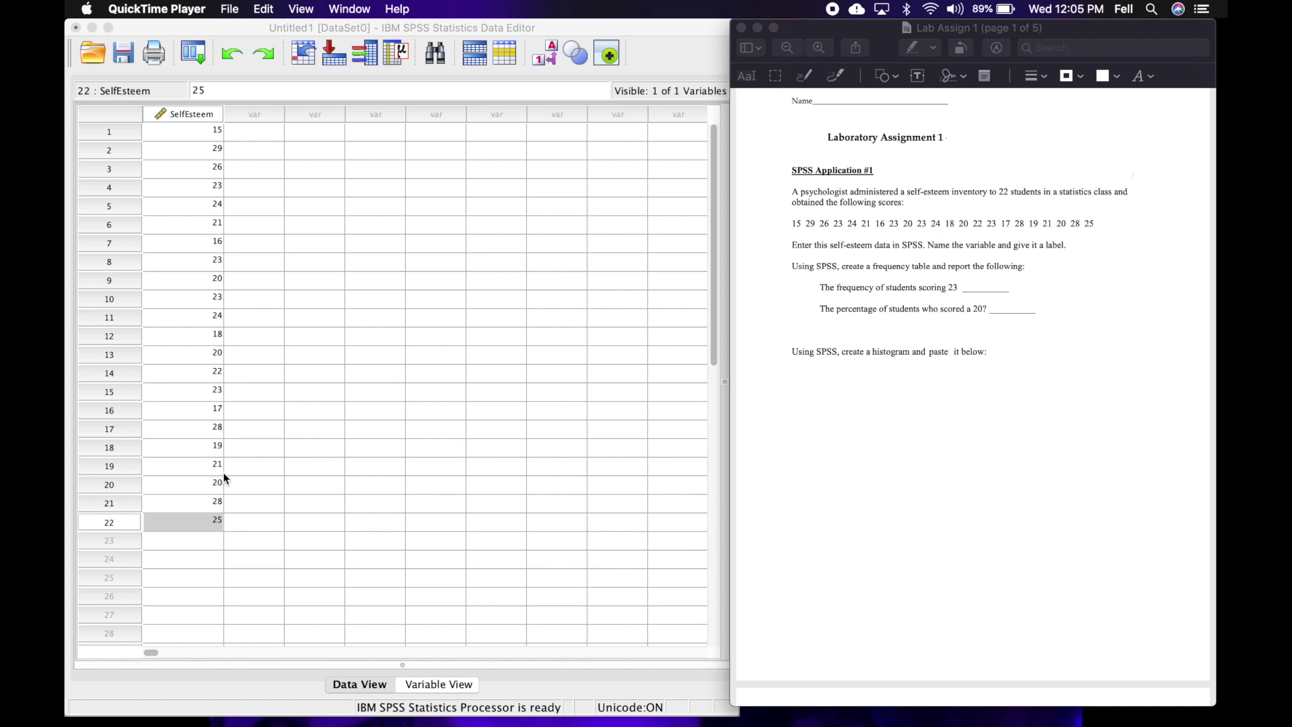
# Open the Frequencies analysis and add SE [SelfEsteem] as its variable, with frequency tables displayed.
pyautogui.click(195, 520)
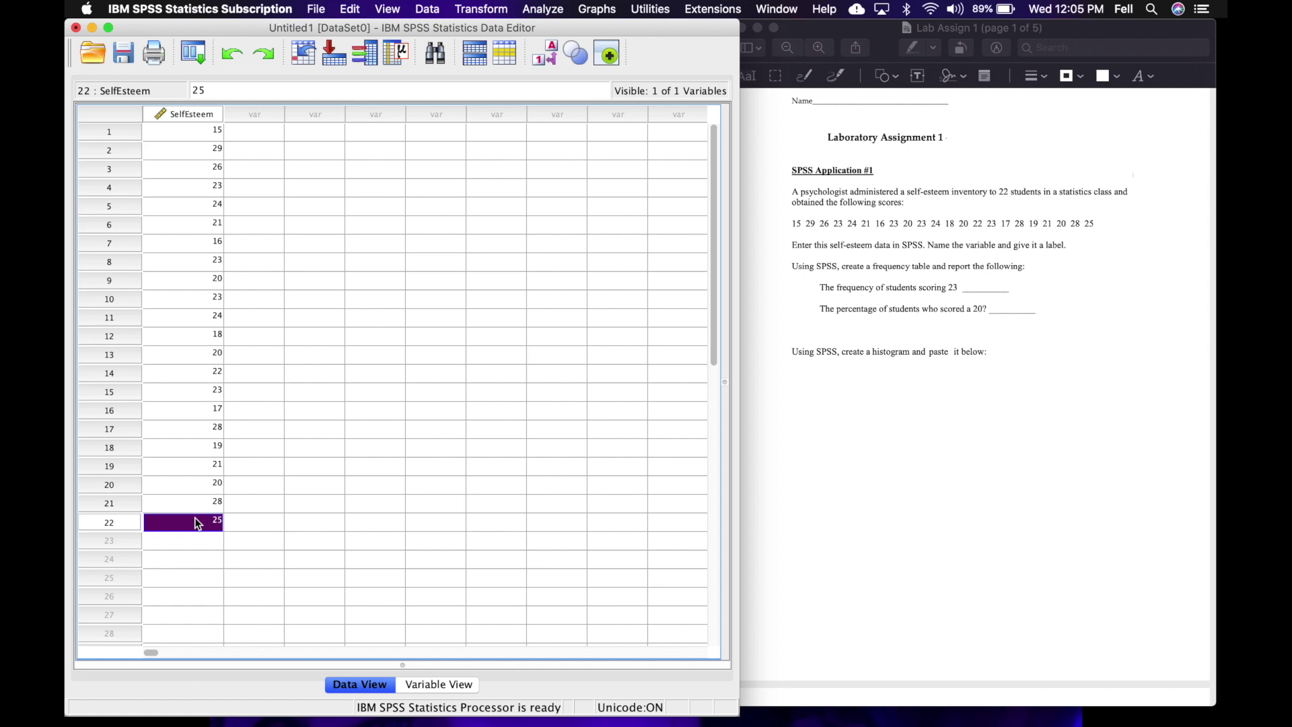
pyautogui.click(890, 375)
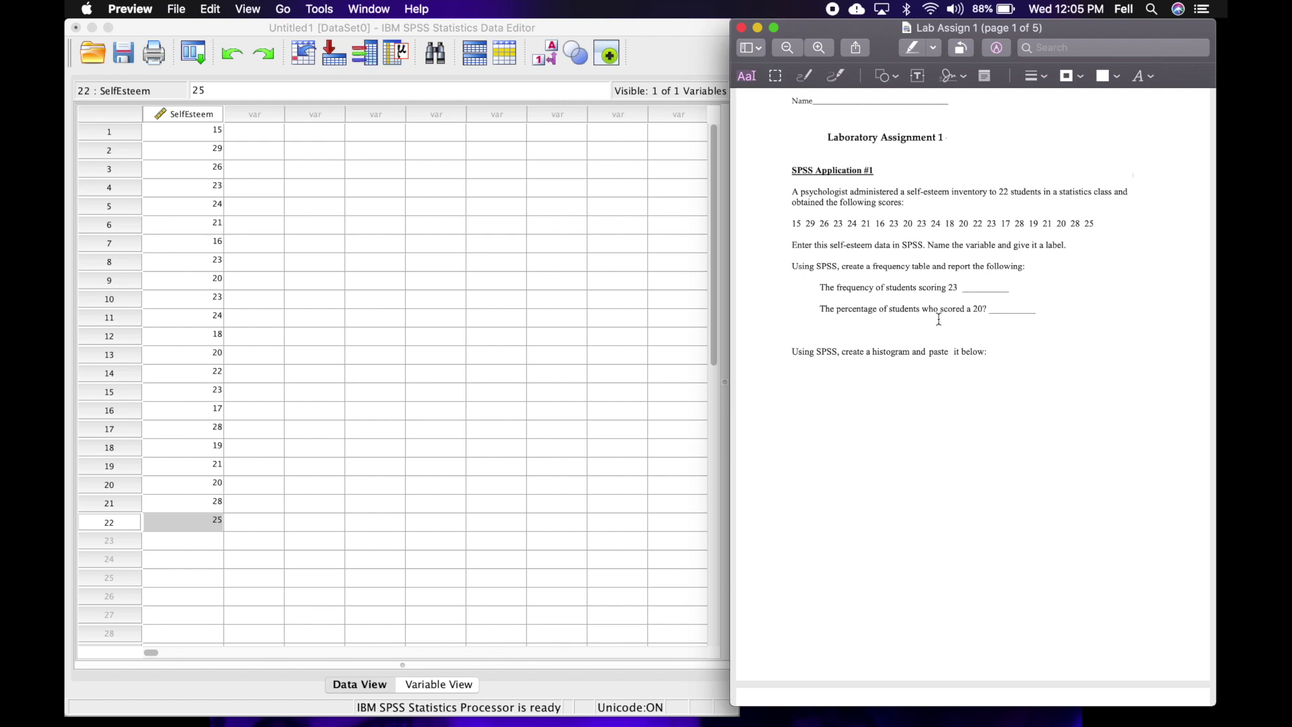
pyautogui.click(510, 27)
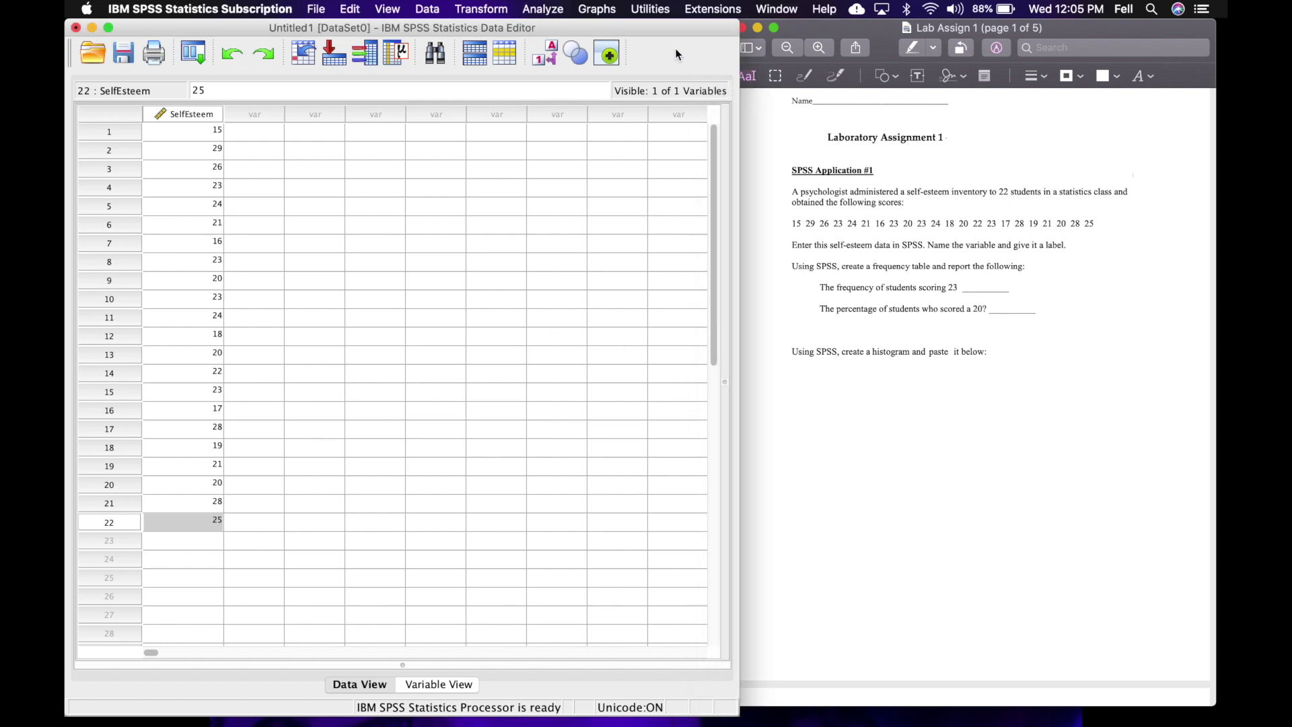
pyautogui.click(538, 13)
pyautogui.moveTo(556, 47)
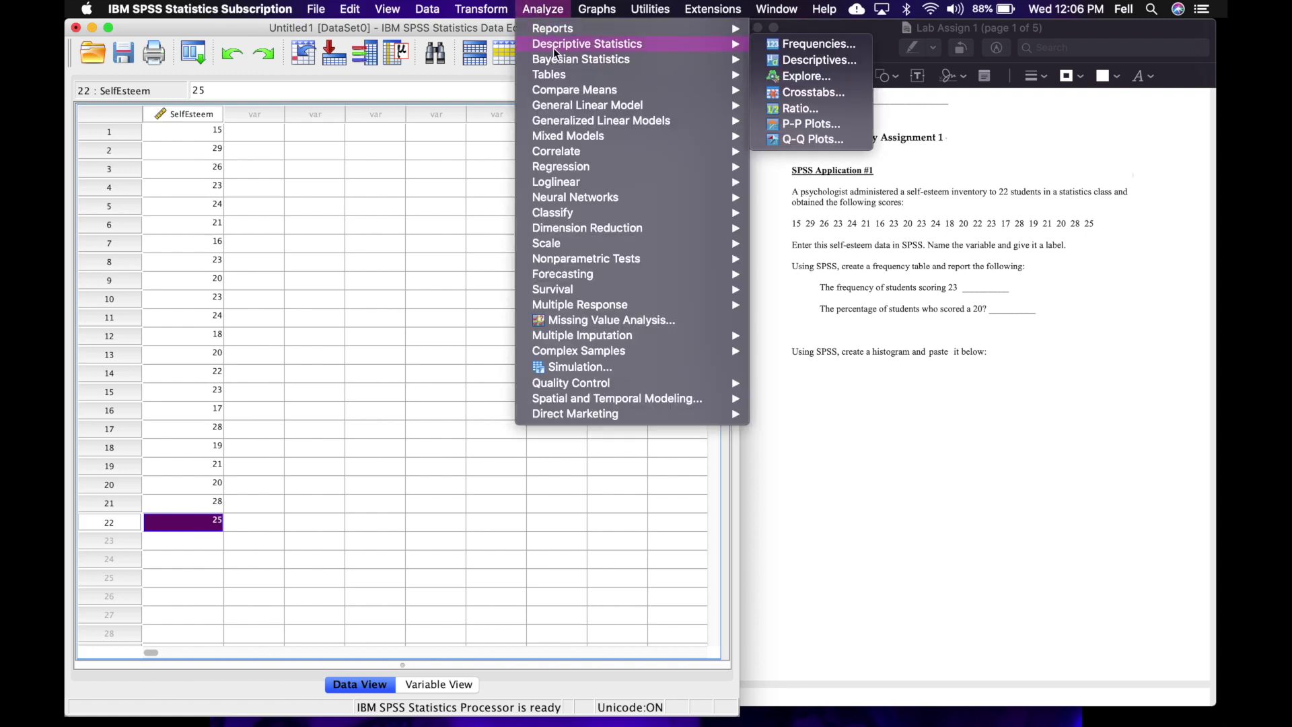
pyautogui.click(788, 43)
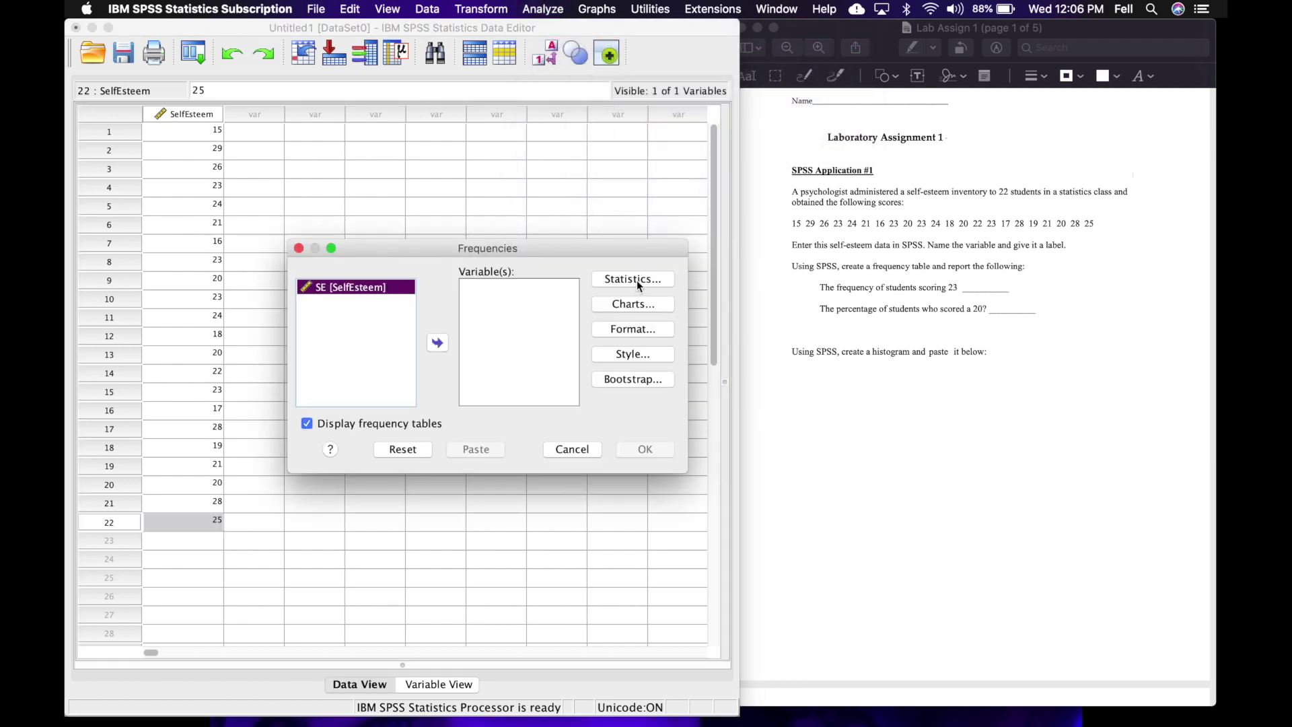
pyautogui.click(380, 285)
pyautogui.doubleClick(380, 285)
pyautogui.click(438, 345)
pyautogui.click(438, 345)
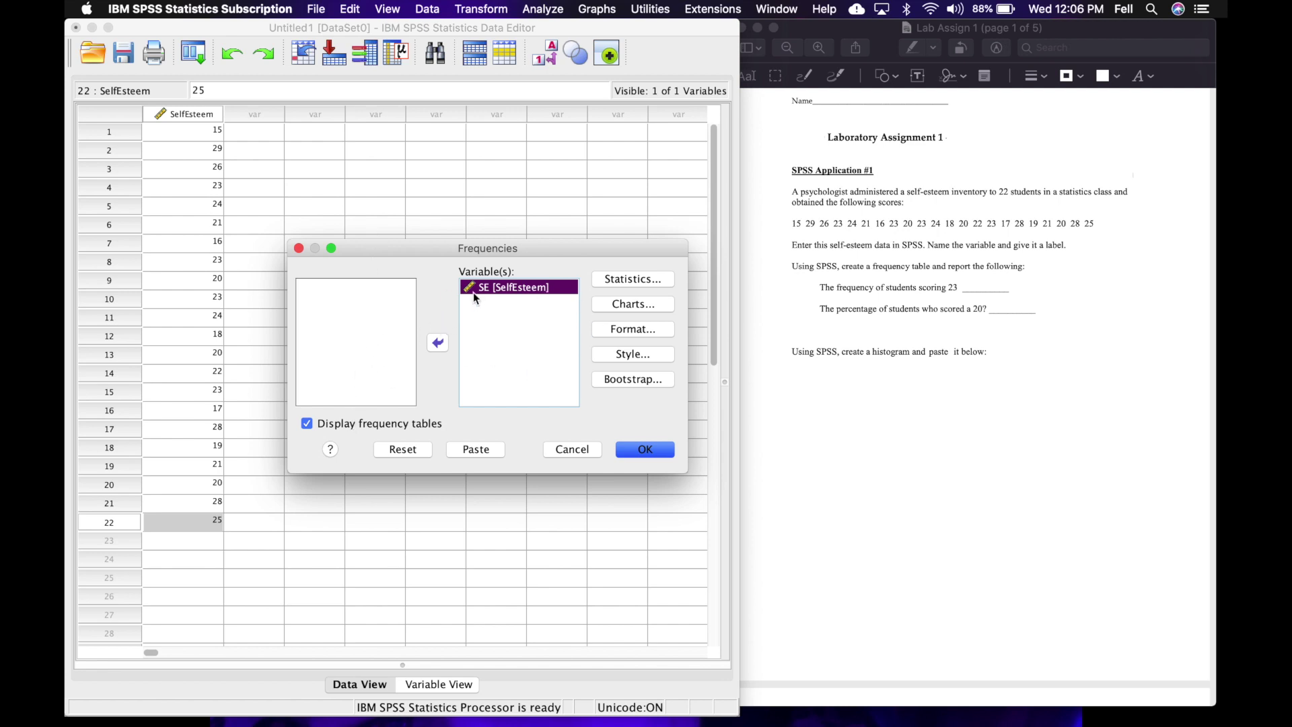
# Request the mean, median, mode, standard deviation, variance and range, and run the Frequencies analysis.
pyautogui.click(607, 278)
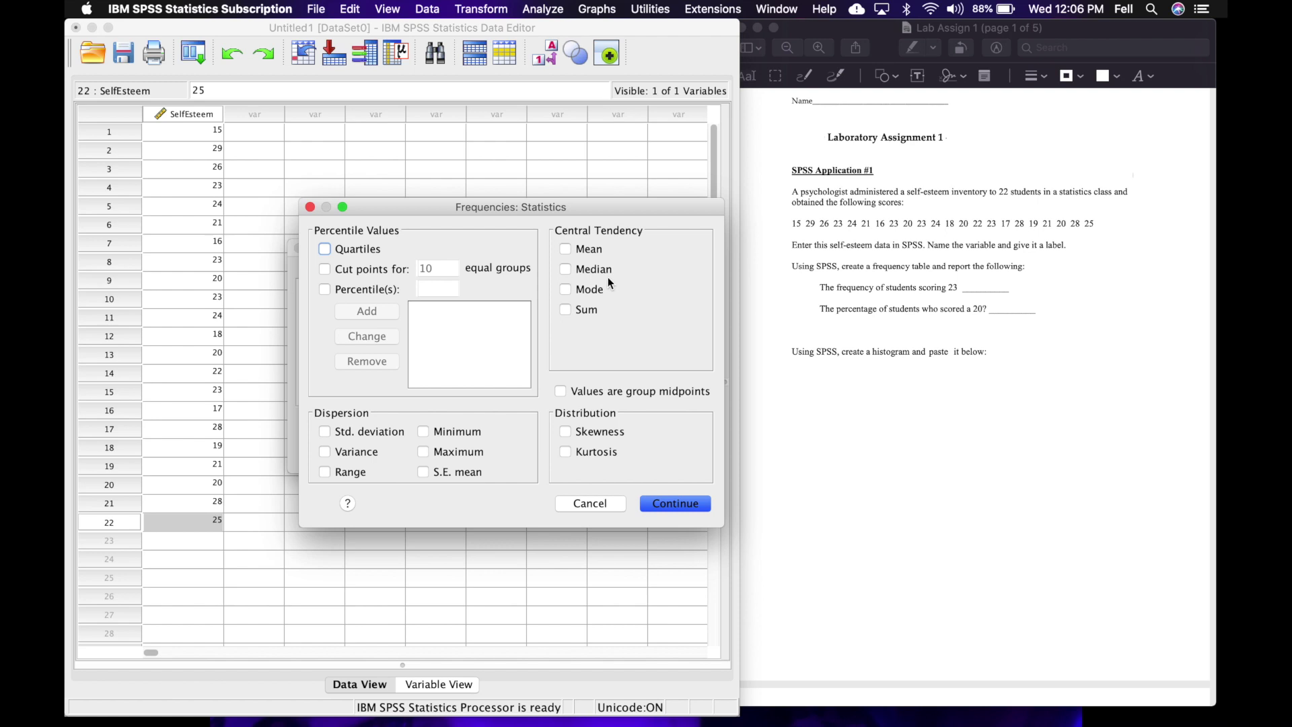
pyautogui.click(569, 250)
pyautogui.click(325, 432)
pyautogui.click(325, 453)
pyautogui.click(664, 505)
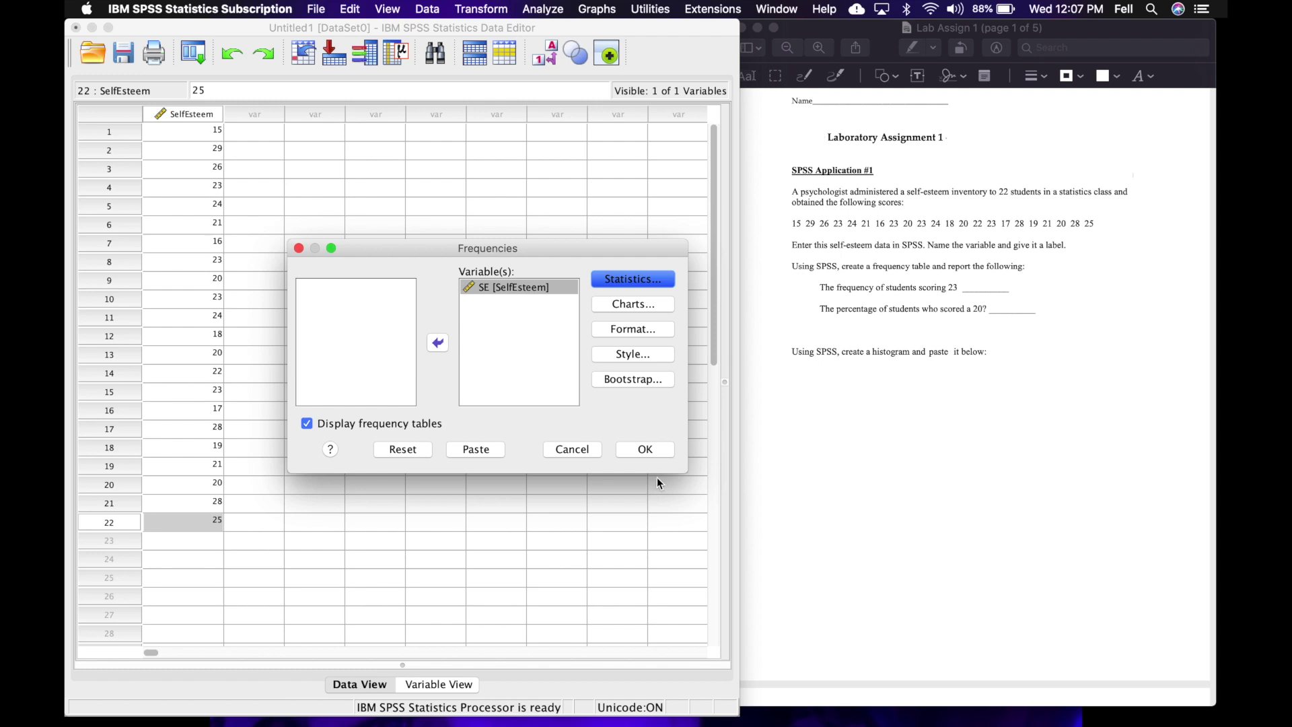
pyautogui.click(647, 449)
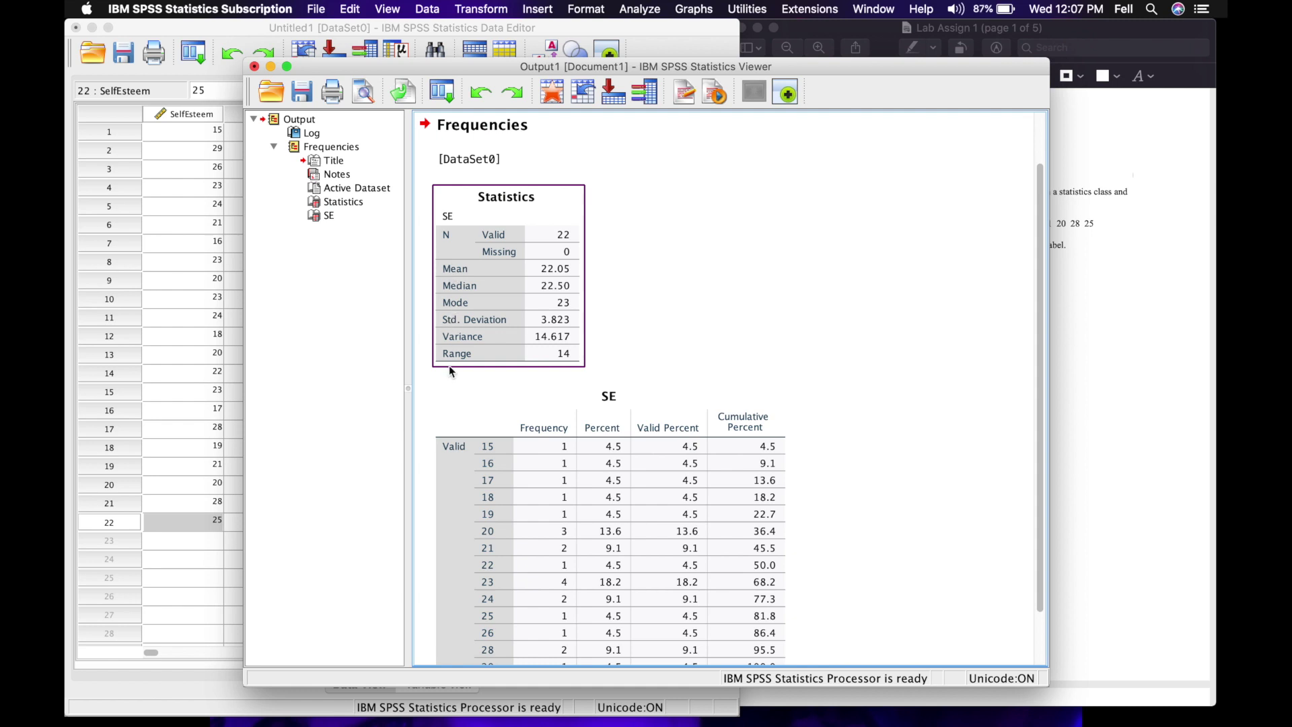
# Examine the SE frequency table in the output for the frequency and percentage of each score.
pyautogui.scroll(-2, 694, 286)
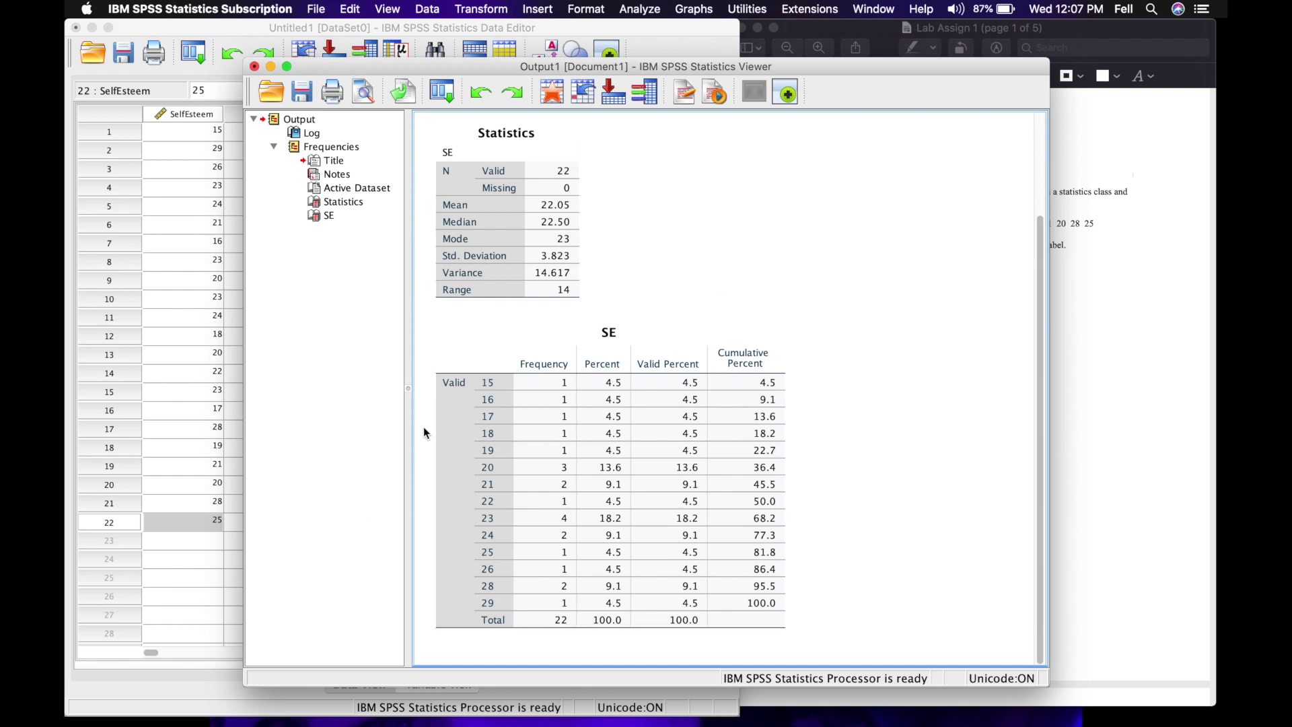
pyautogui.click(448, 441)
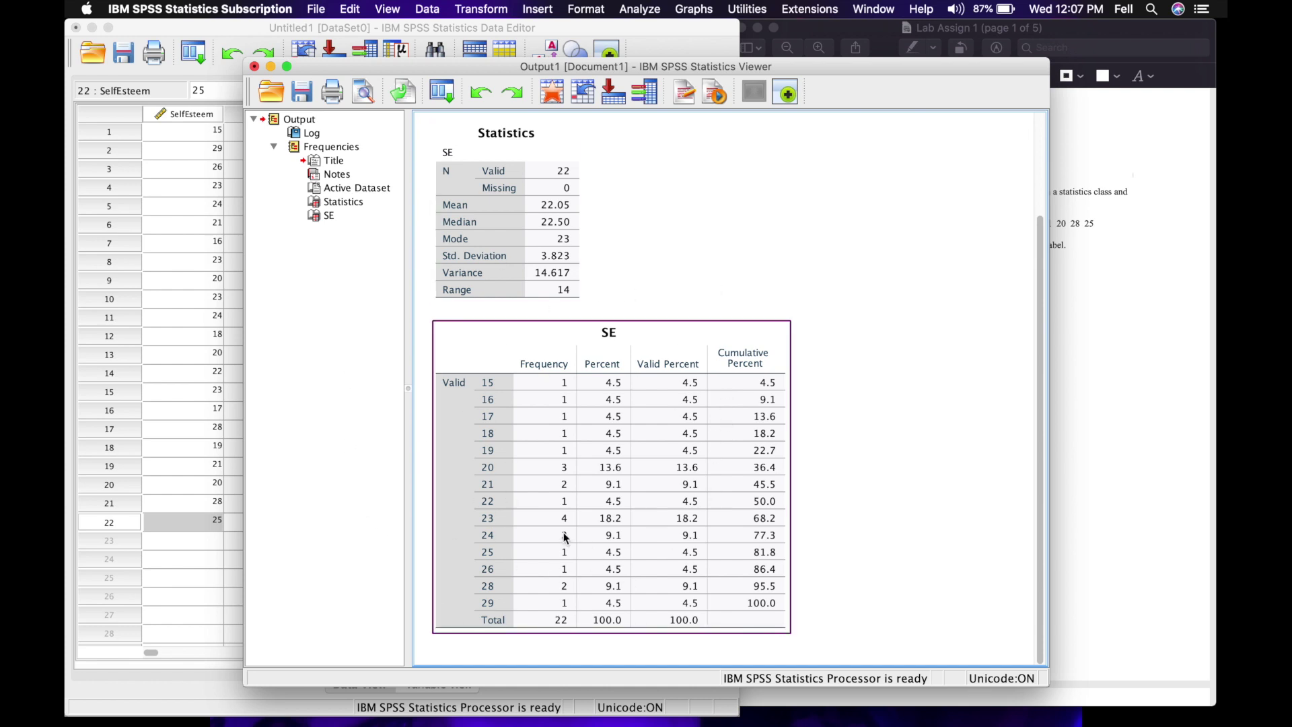
pyautogui.click(819, 485)
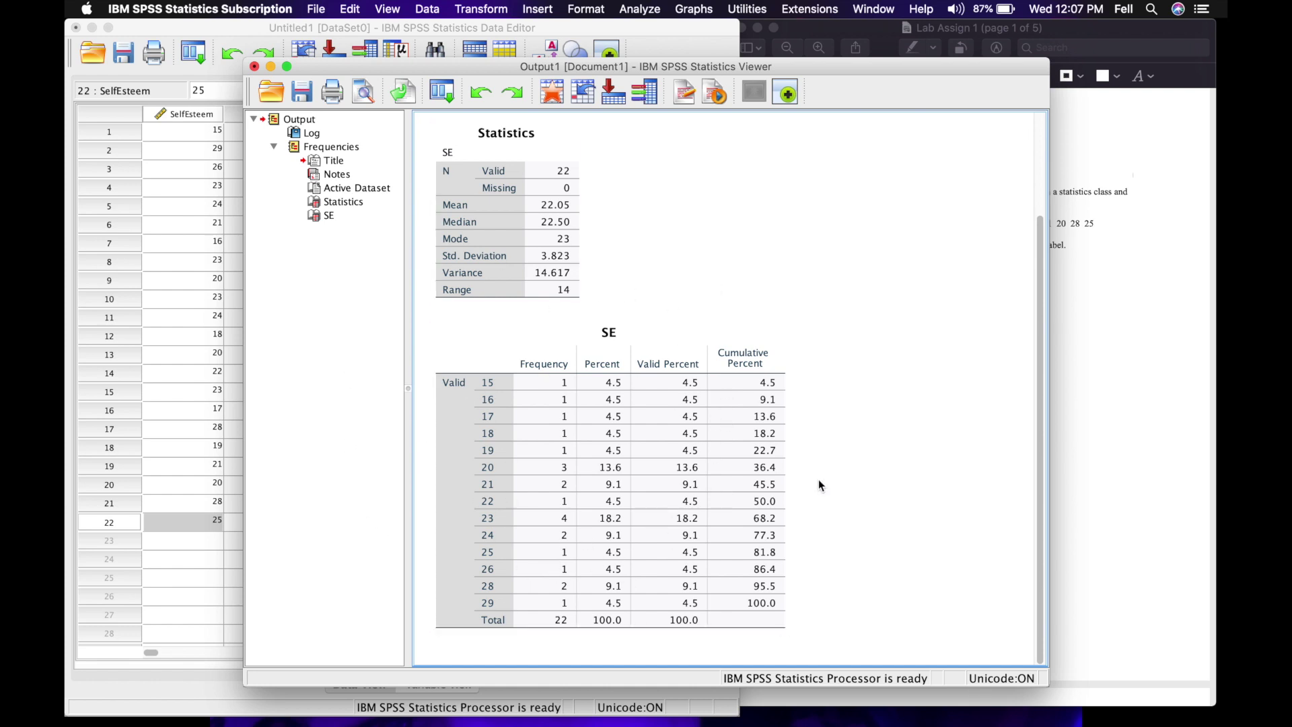
pyautogui.click(517, 519)
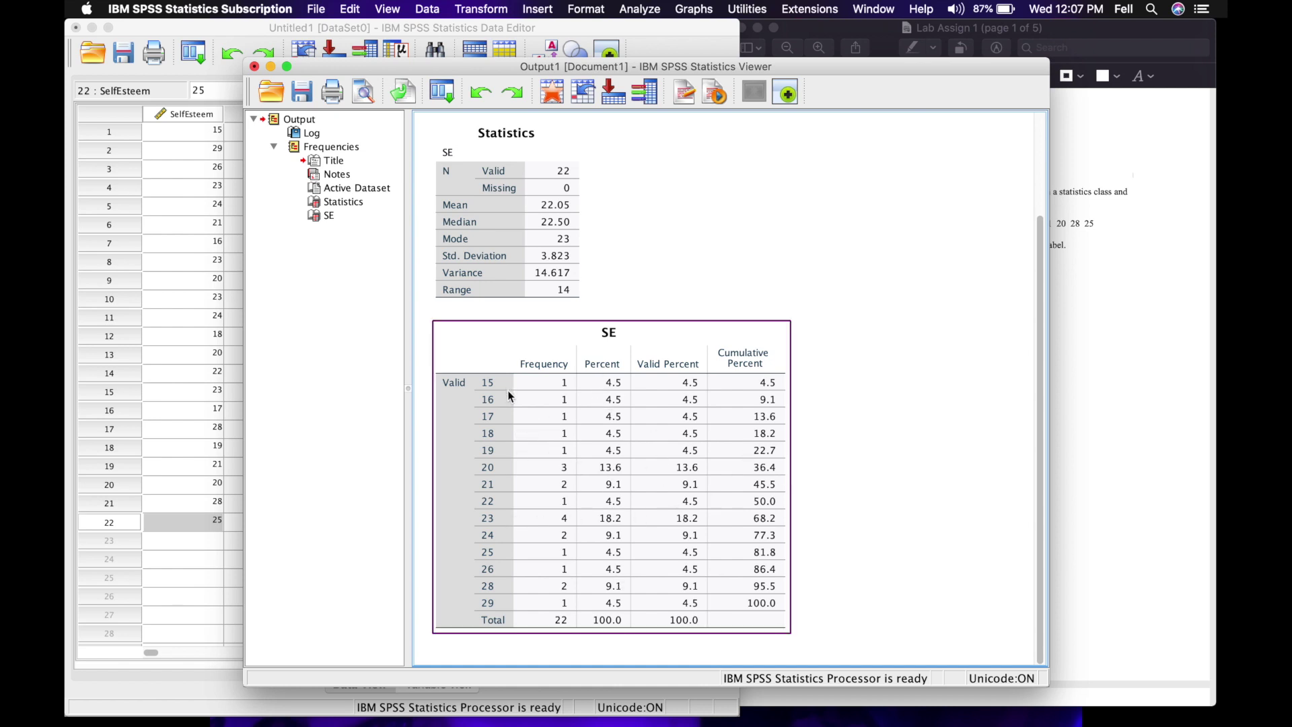
pyautogui.click(814, 134)
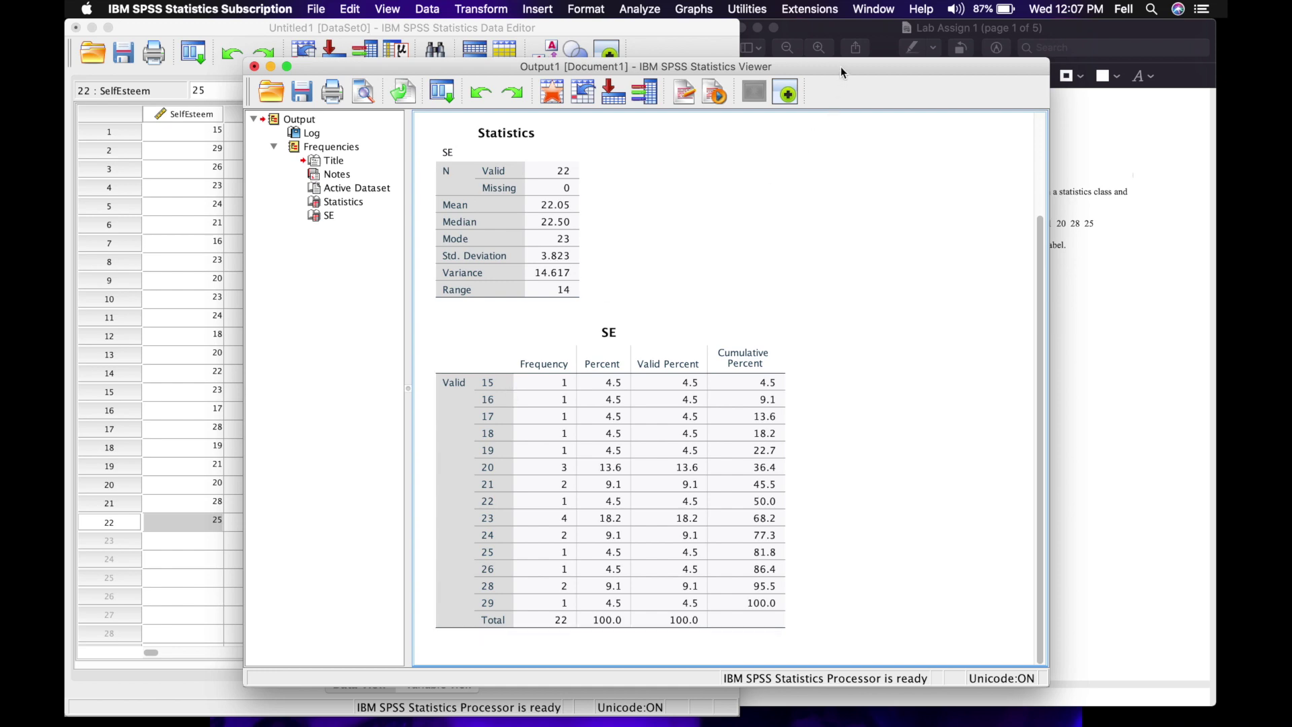
# Move and narrow the output window so its tables sit beside the assignment, and switch to the assignment in Preview.
pyautogui.moveTo(853, 70); pyautogui.dragTo(629, 31)
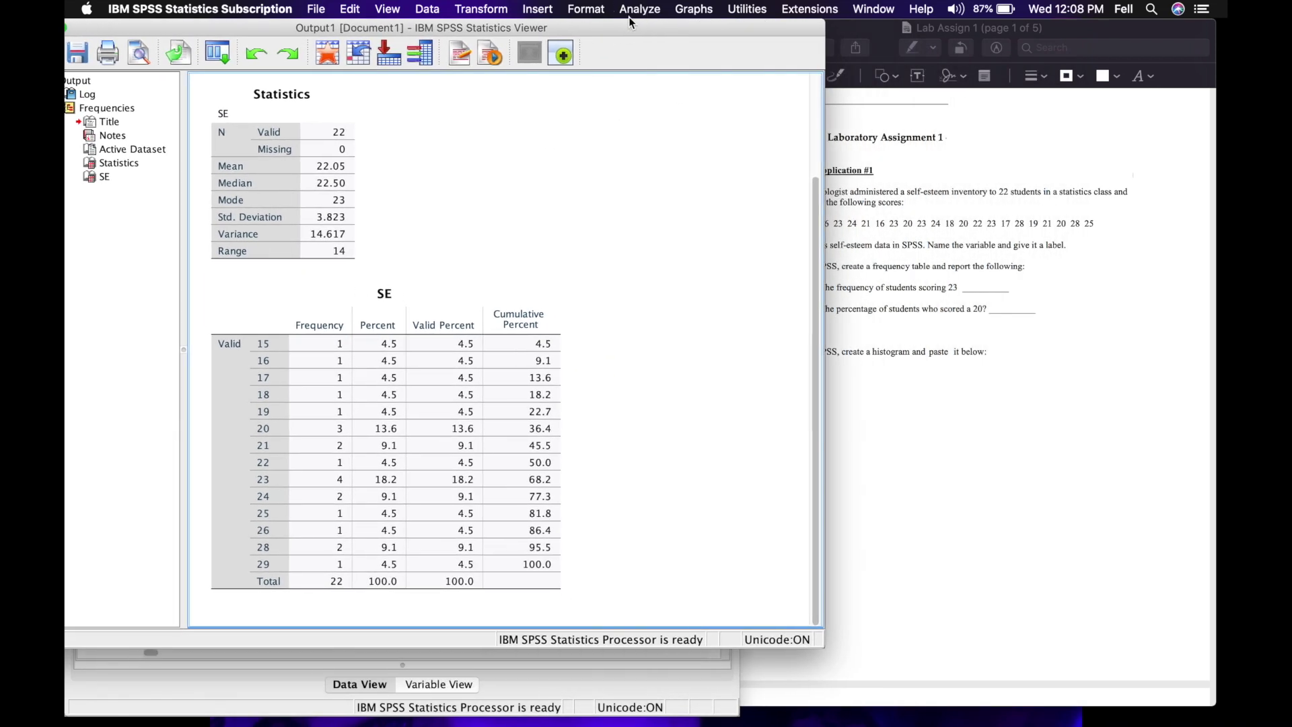
pyautogui.moveTo(827, 72); pyautogui.dragTo(718, 82)
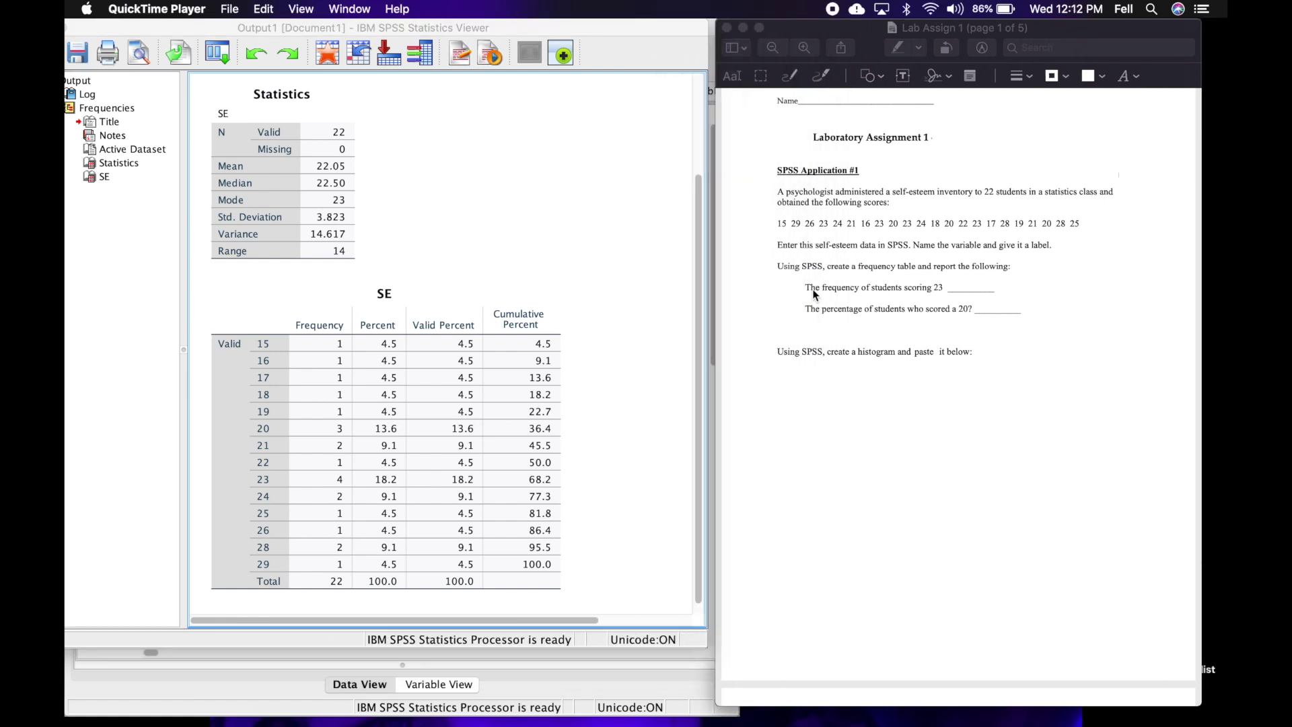
pyautogui.click(456, 527)
pyautogui.click(1076, 282)
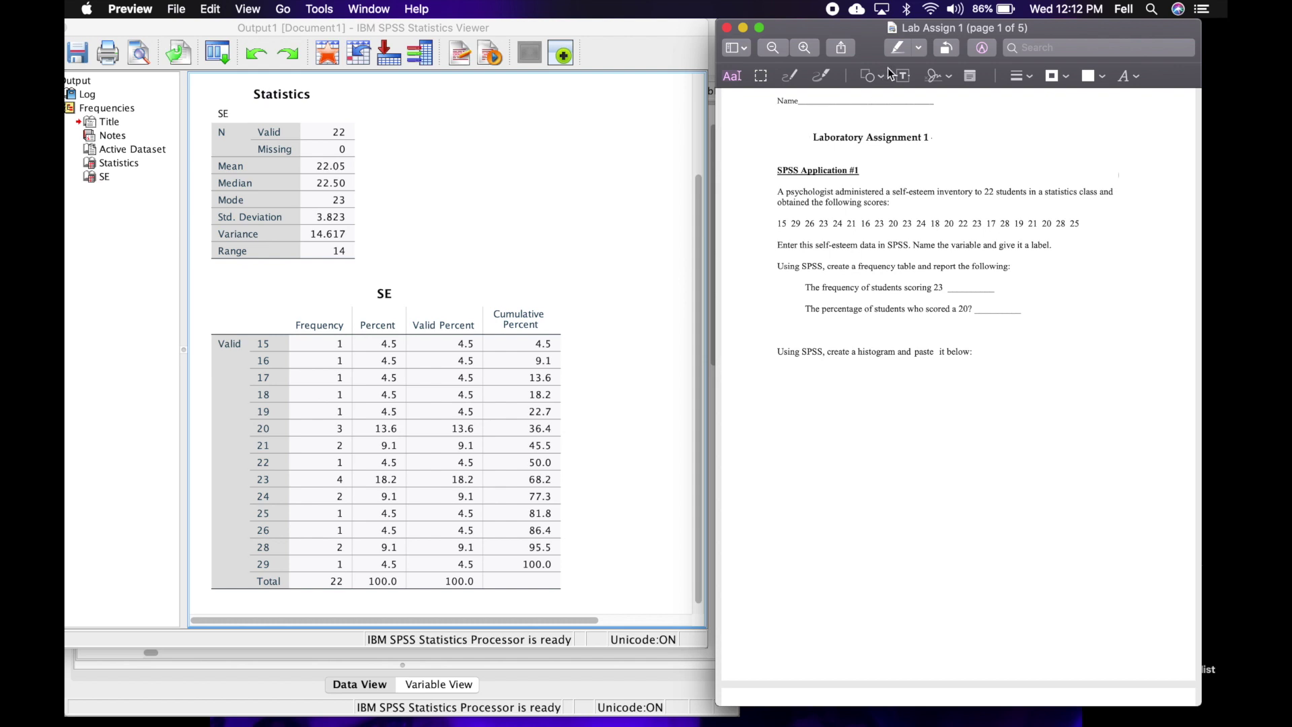
# Add a text box reading 4 on the assignment's blank for the frequency of students scoring 23.
pyautogui.click(903, 75)
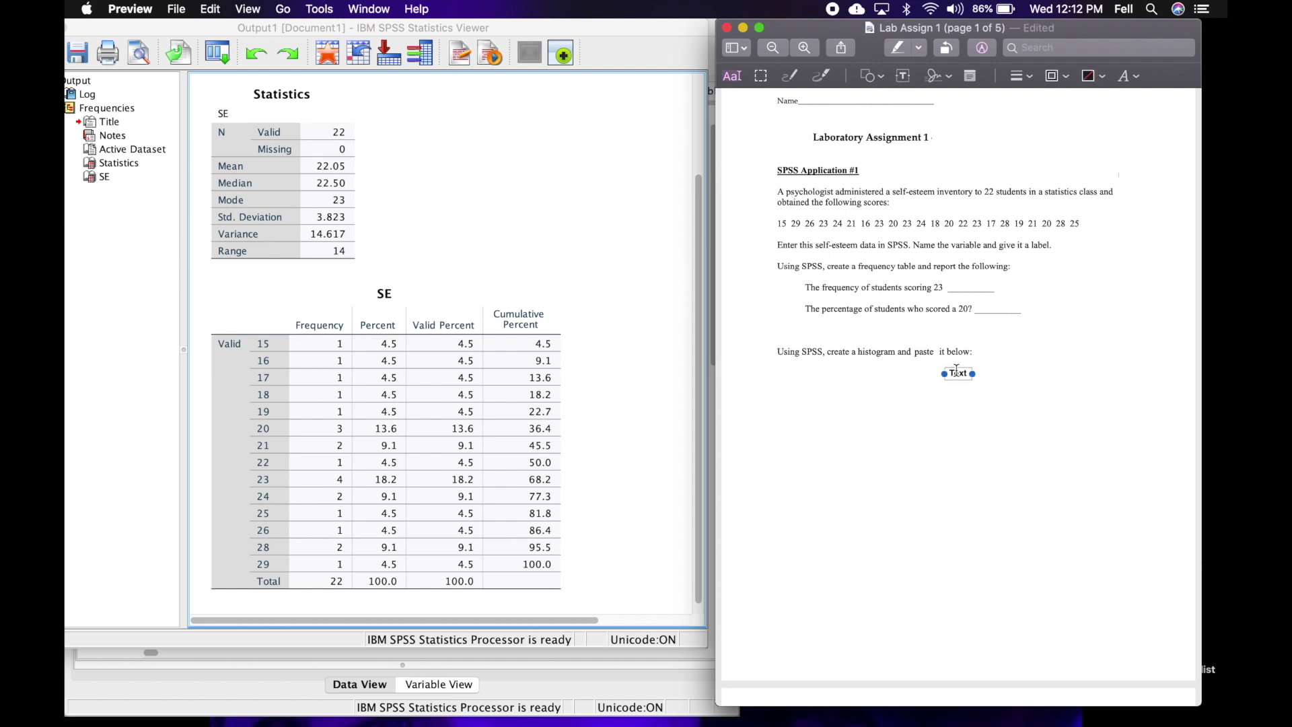
pyautogui.moveTo(954, 377); pyautogui.dragTo(964, 283)
pyautogui.doubleClick(966, 282)
pyautogui.write('4')
pyautogui.click(1081, 404)
# Look up the percentage for a score of 20 in the SE table and enter 13.6% on the assignment's percentage blank.
pyautogui.click(312, 580)
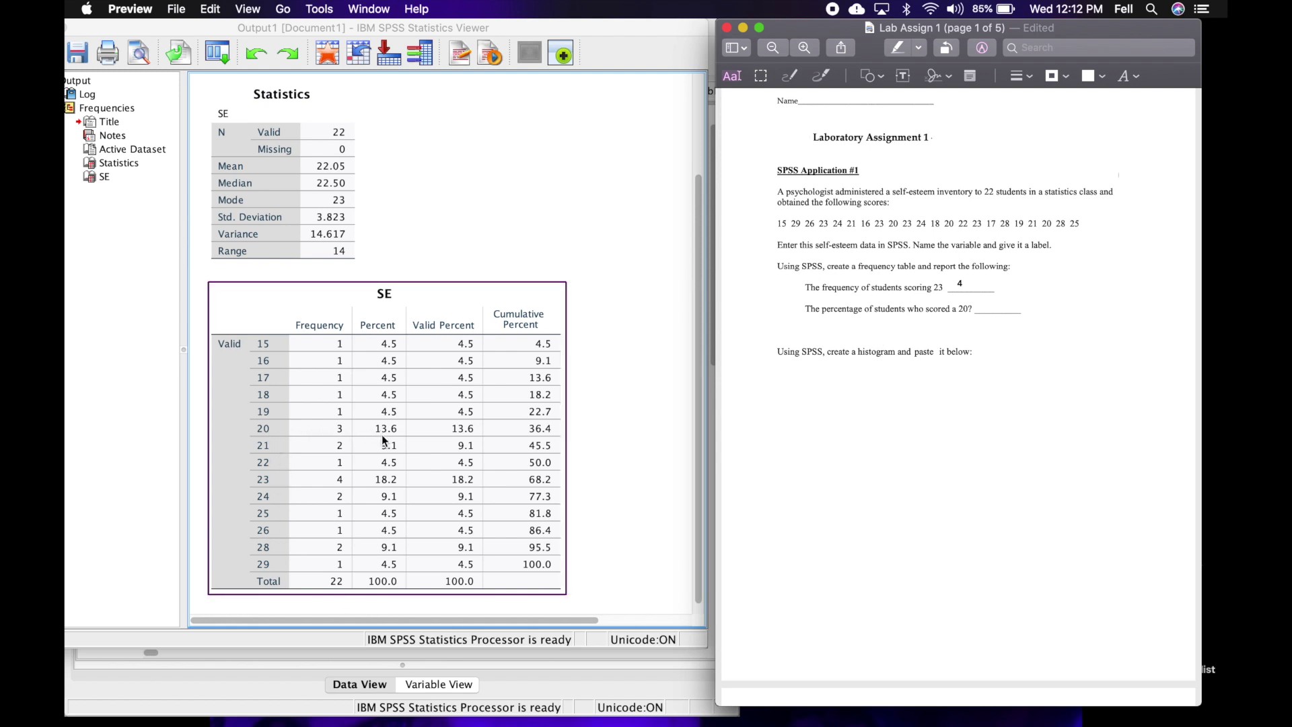
pyautogui.click(872, 326)
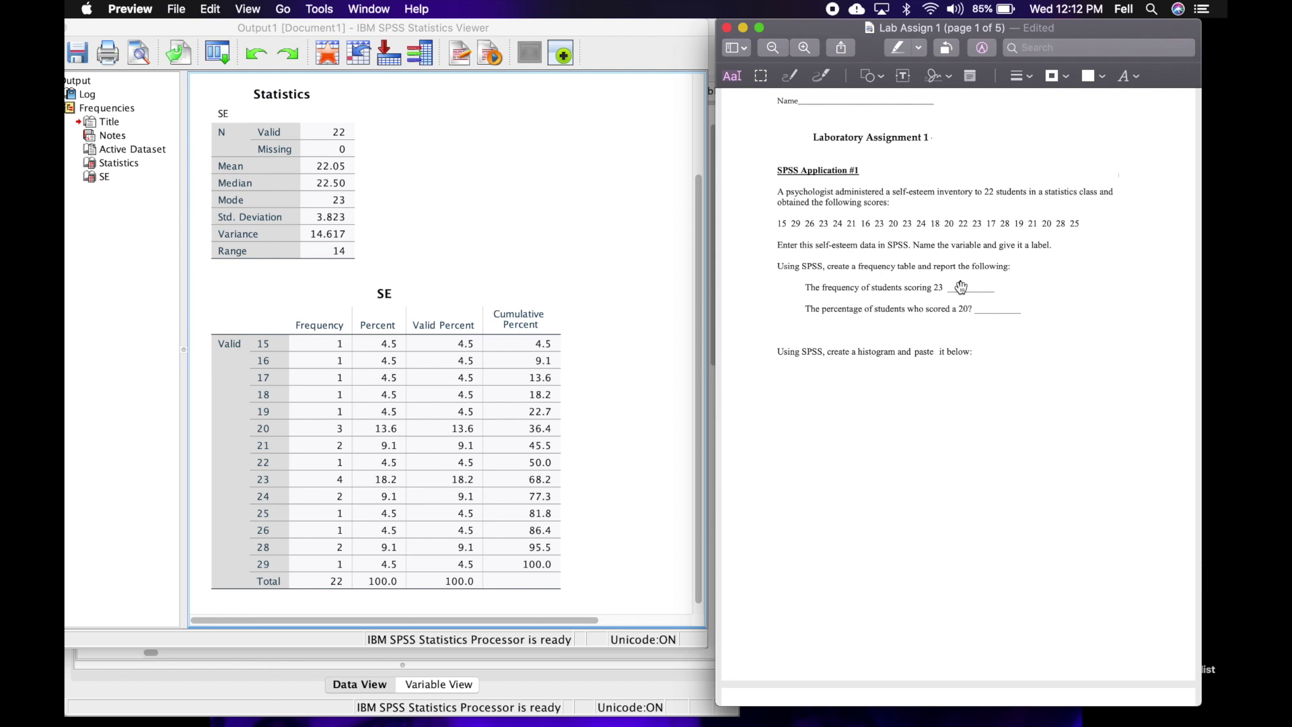
pyautogui.click(997, 308)
pyautogui.write('13.6 %')
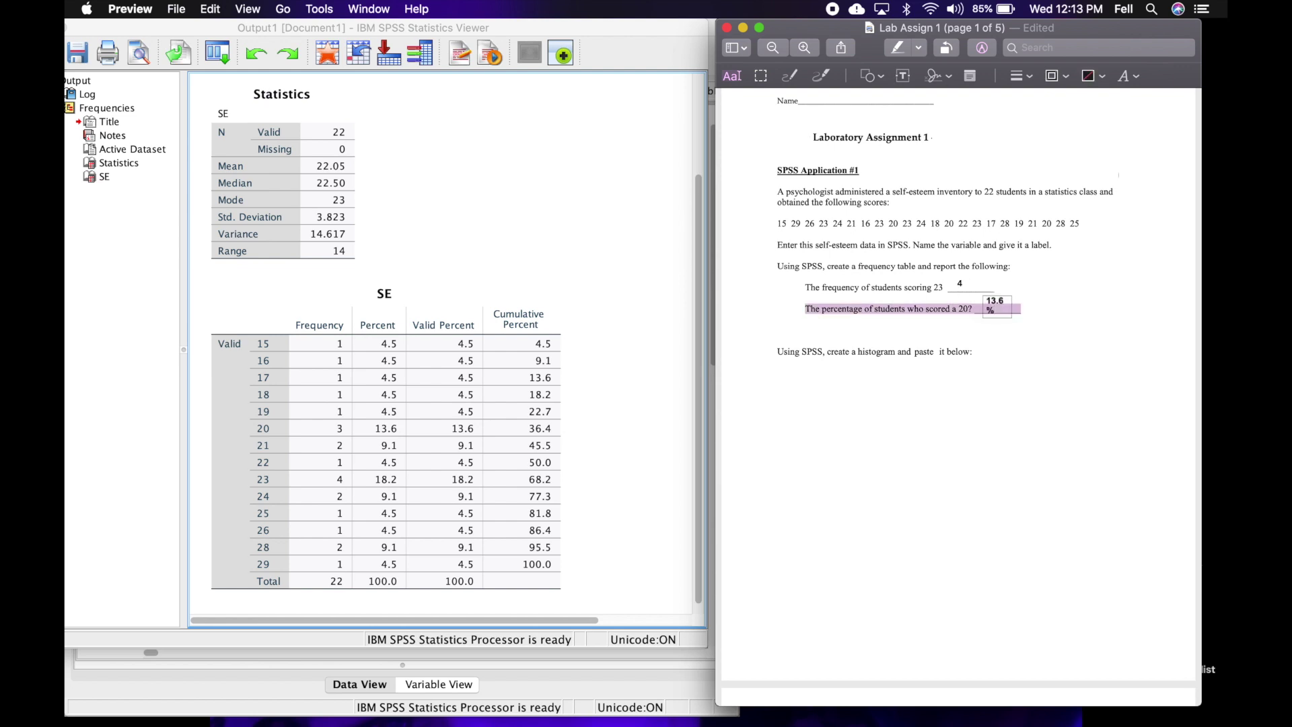
pyautogui.click(1103, 426)
pyautogui.moveTo(992, 304)
pyautogui.mouseDown()
pyautogui.moveTo(1015, 316)
pyautogui.moveTo(1000, 308)
pyautogui.mouseUp()
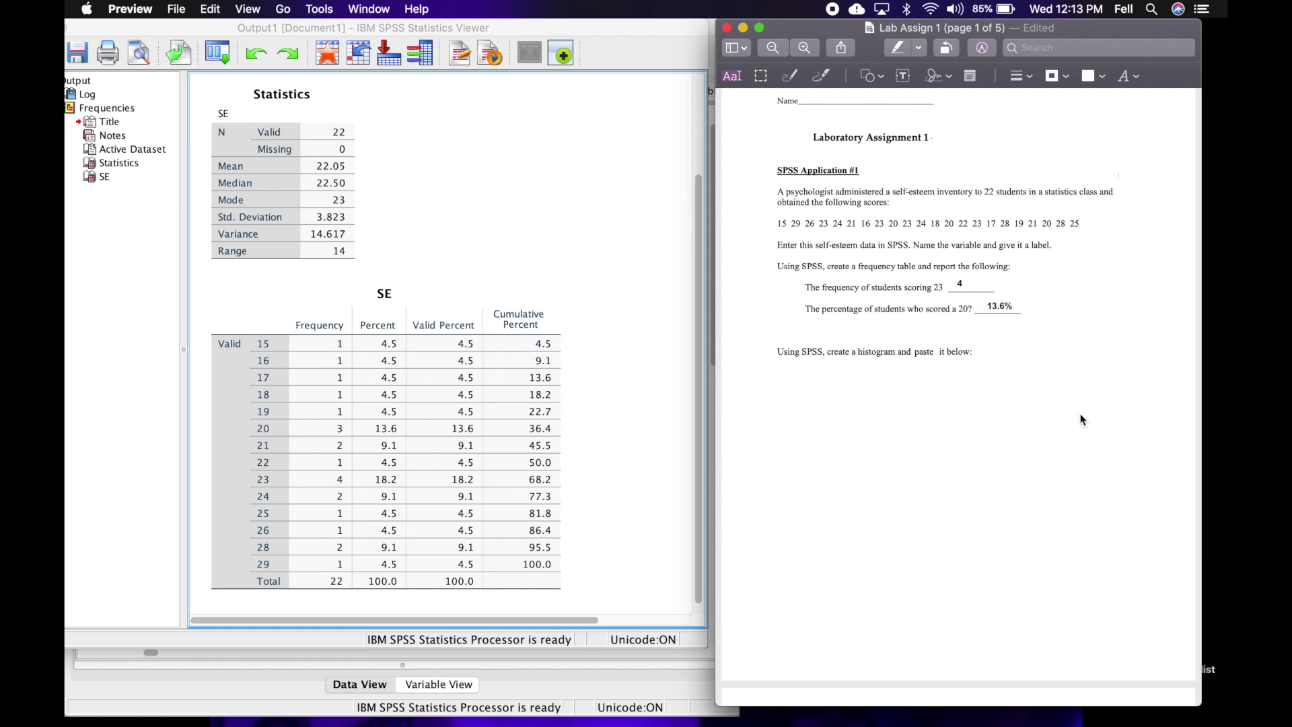
# Look over the Frequencies output and move the SPSS output window fully back into view.
pyautogui.scroll(-3, 538, 242)
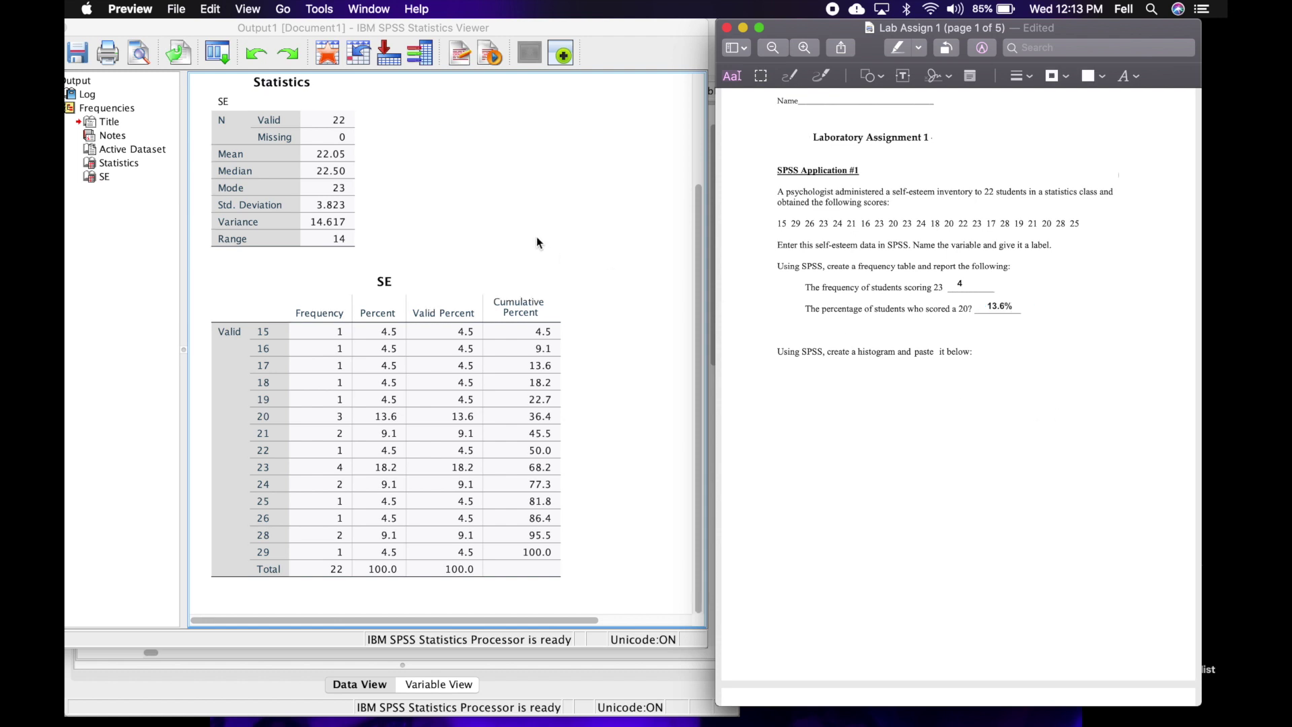
pyautogui.scroll(6, 537, 242)
pyautogui.scroll(-5, 537, 243)
pyautogui.scroll(5, 538, 243)
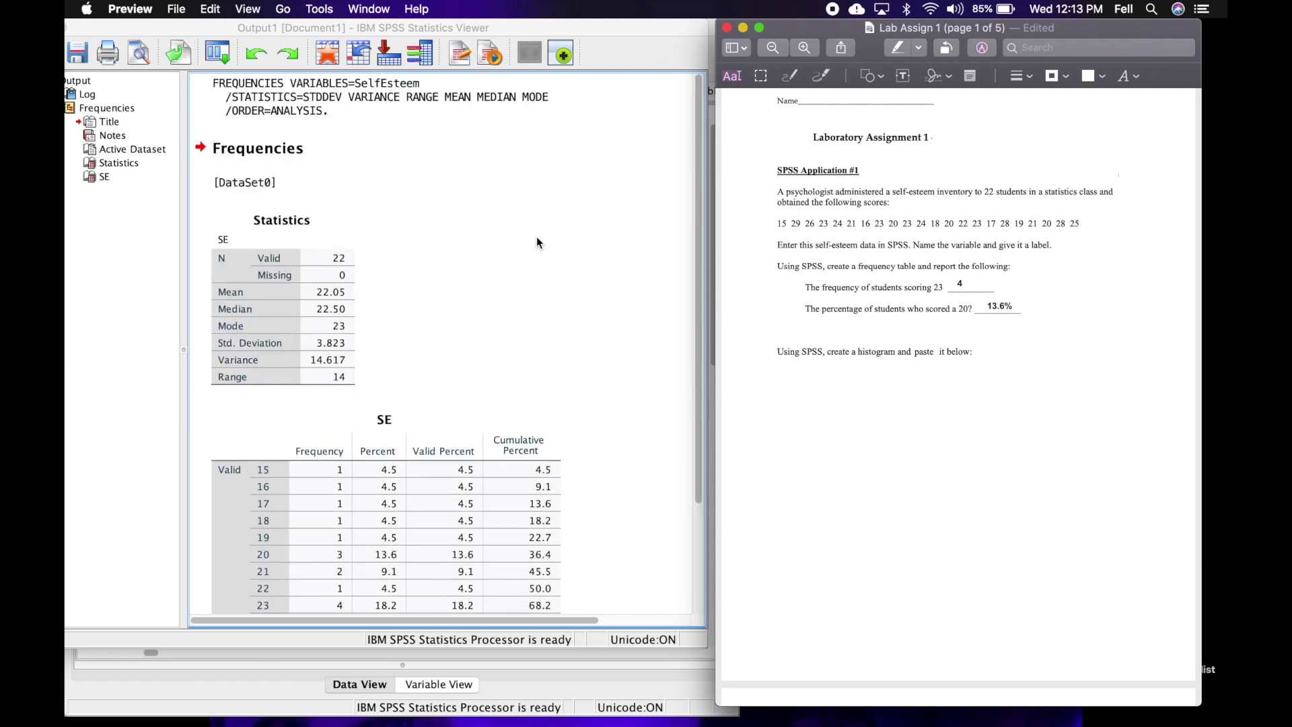
pyautogui.scroll(-1, 537, 243)
pyautogui.moveTo(622, 30); pyautogui.dragTo(834, 30)
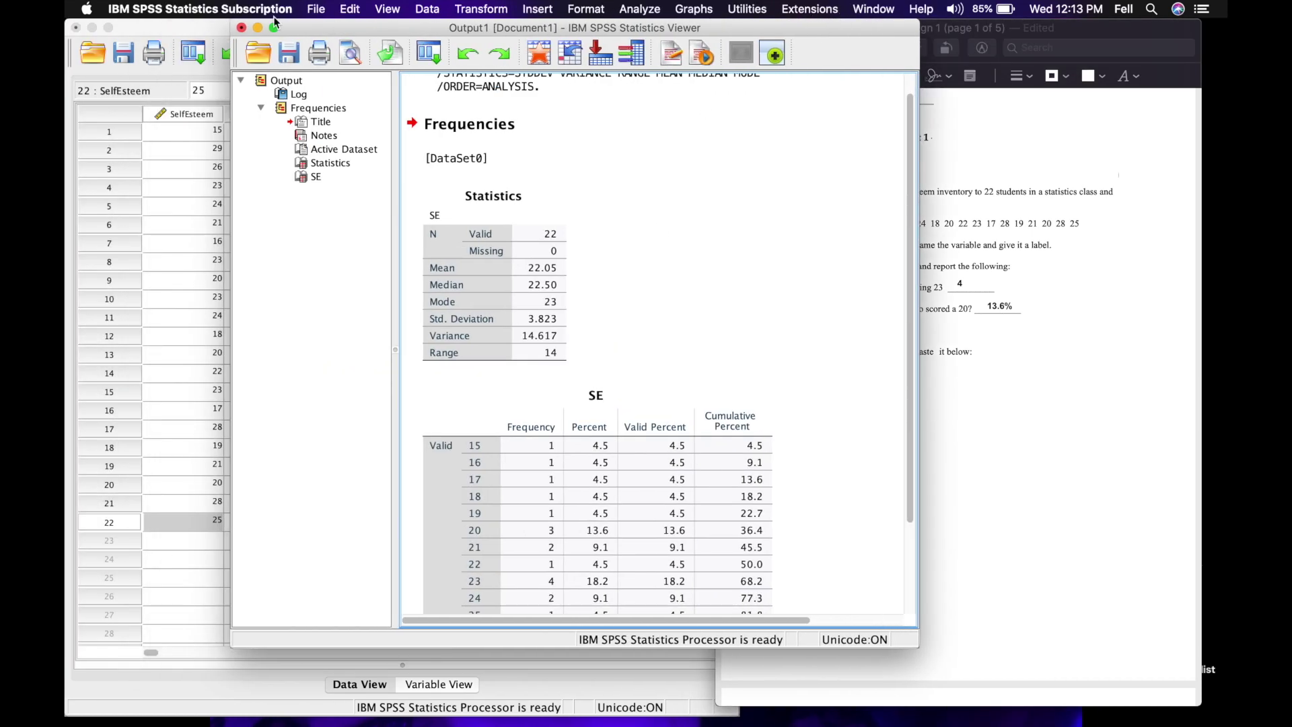
# Save the output as a viewer file named Output 1 in the Desktop folder.
pyautogui.click(293, 59)
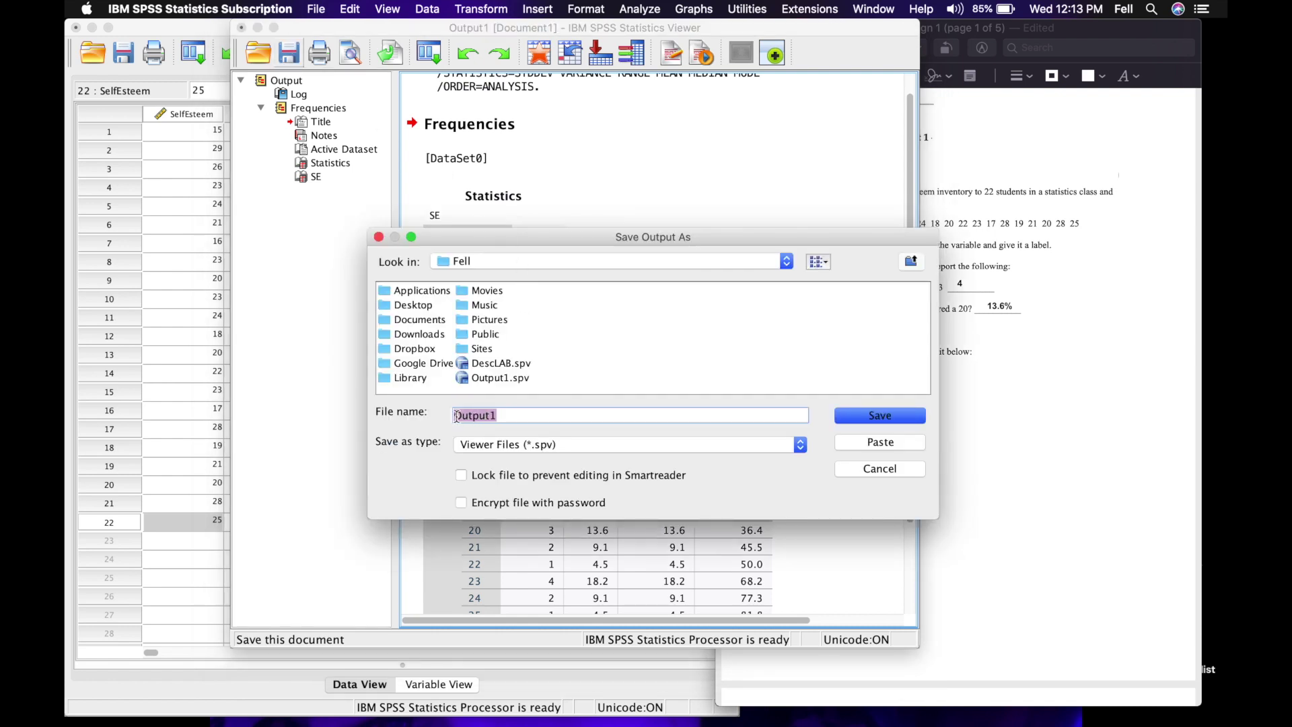
pyautogui.click(489, 415)
pyautogui.click(417, 306)
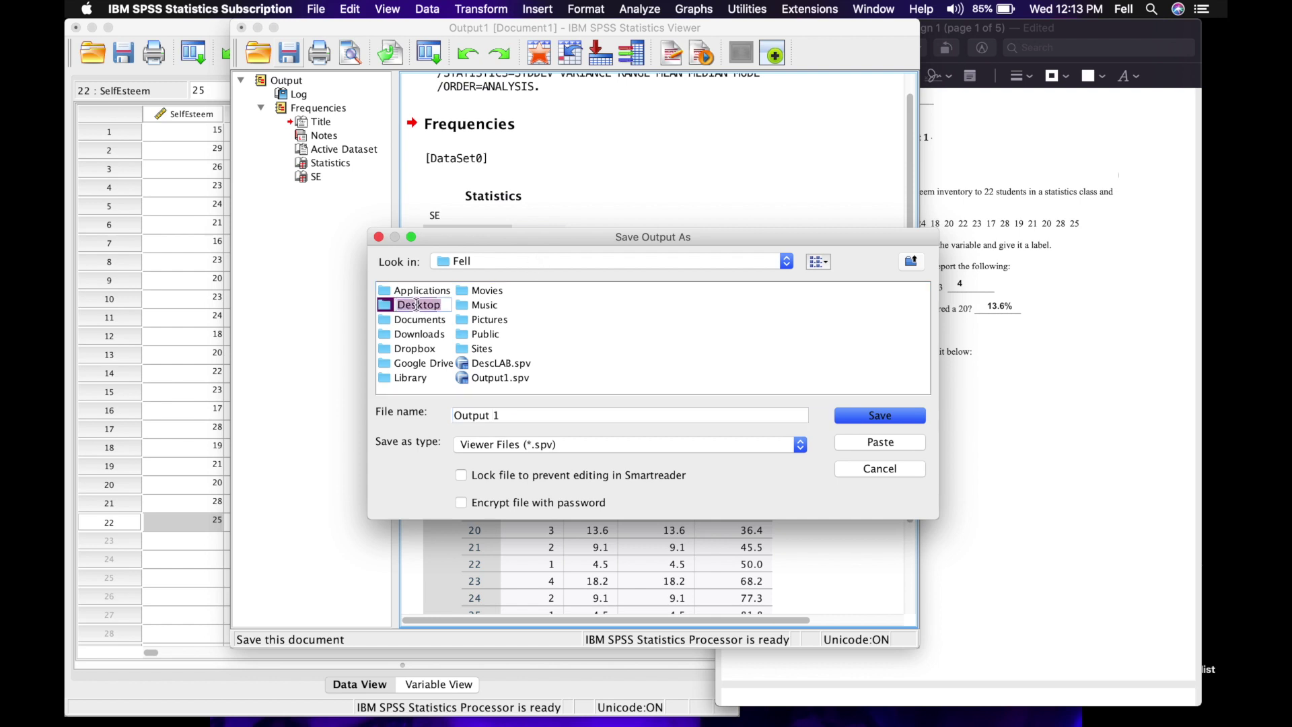
pyautogui.doubleClick(391, 308)
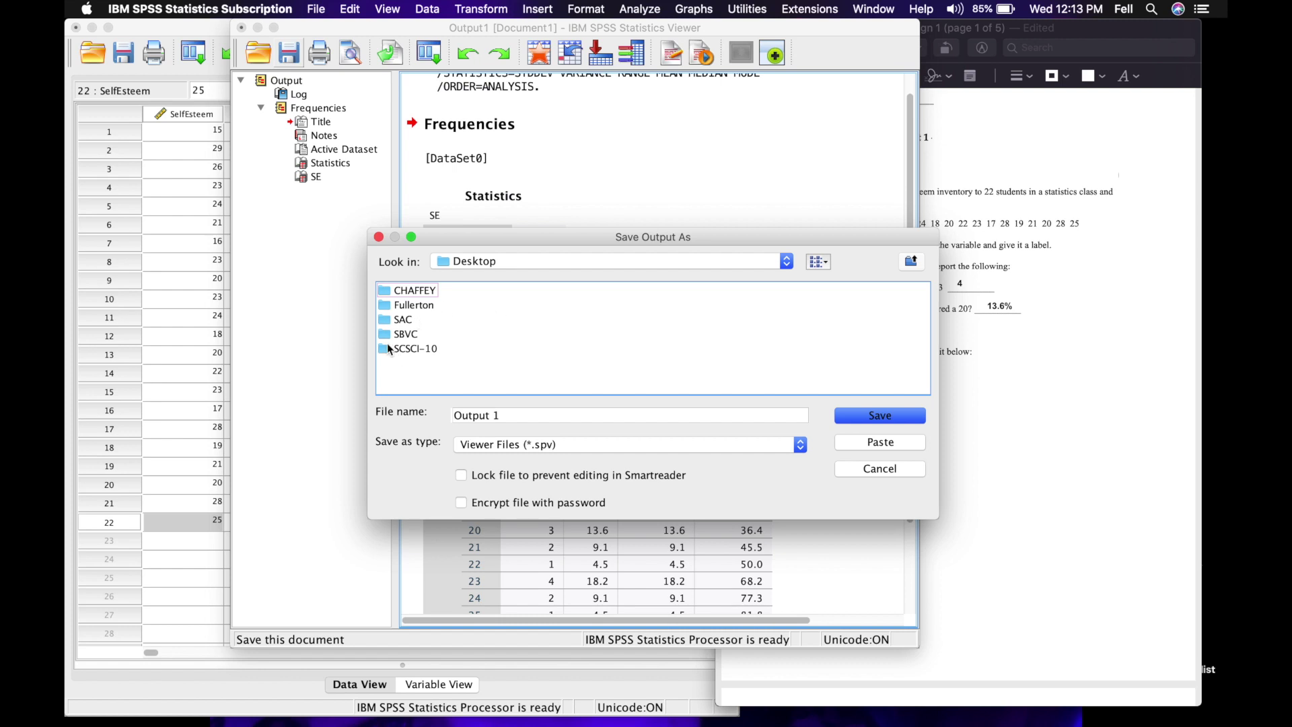
pyautogui.click(874, 415)
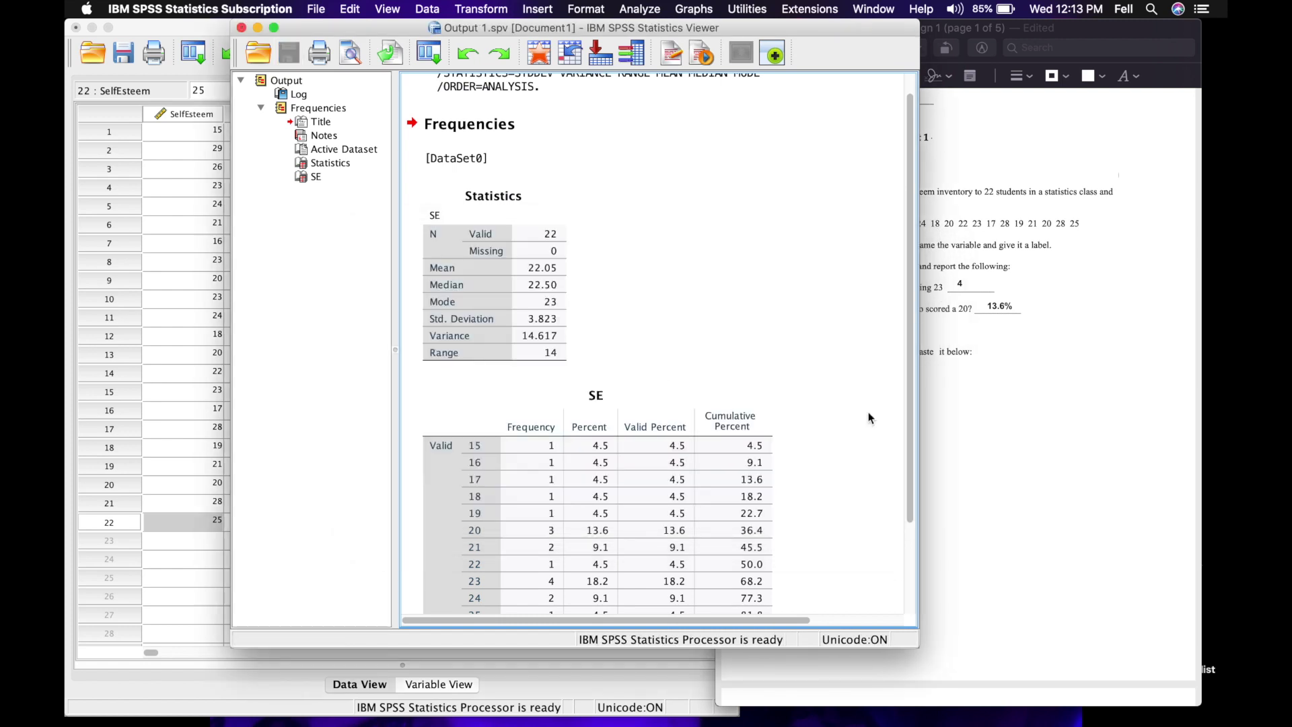
# Minimize the output window and reopen the Frequencies analysis with SE [SelfEsteem] as its variable.
pyautogui.click(260, 28)
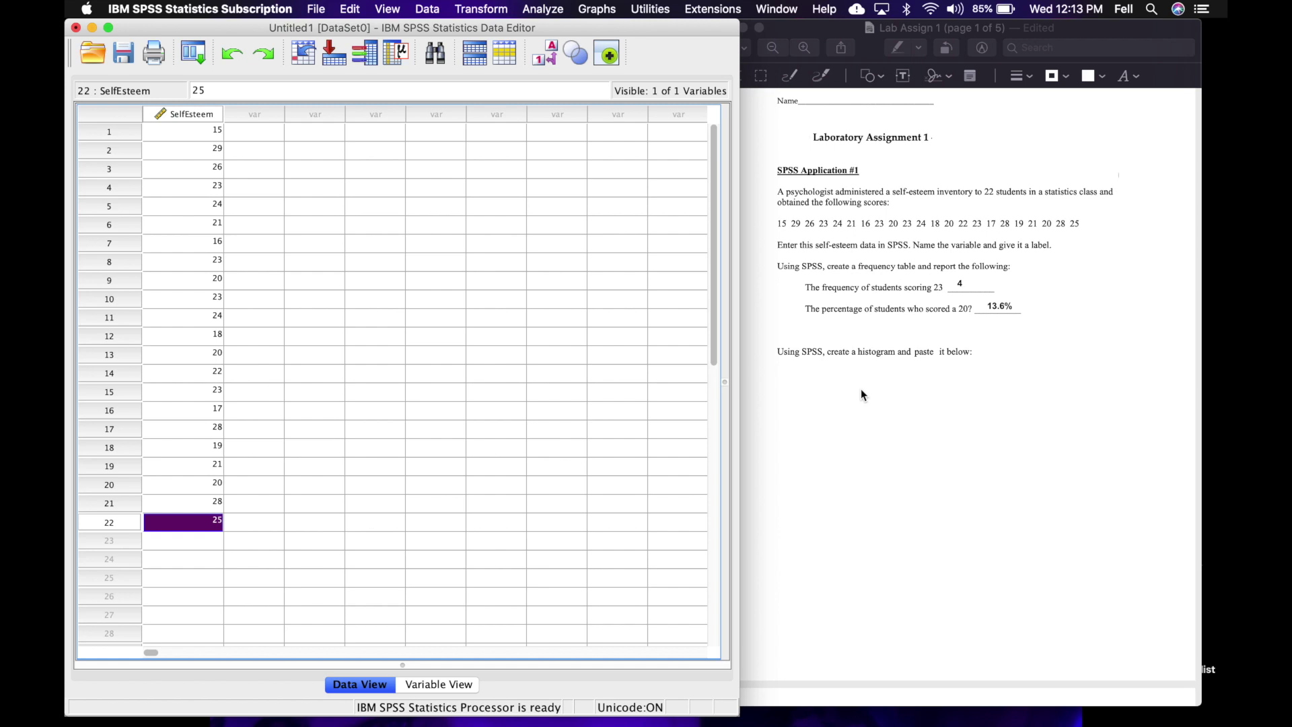
pyautogui.click(542, 9)
pyautogui.moveTo(539, 46)
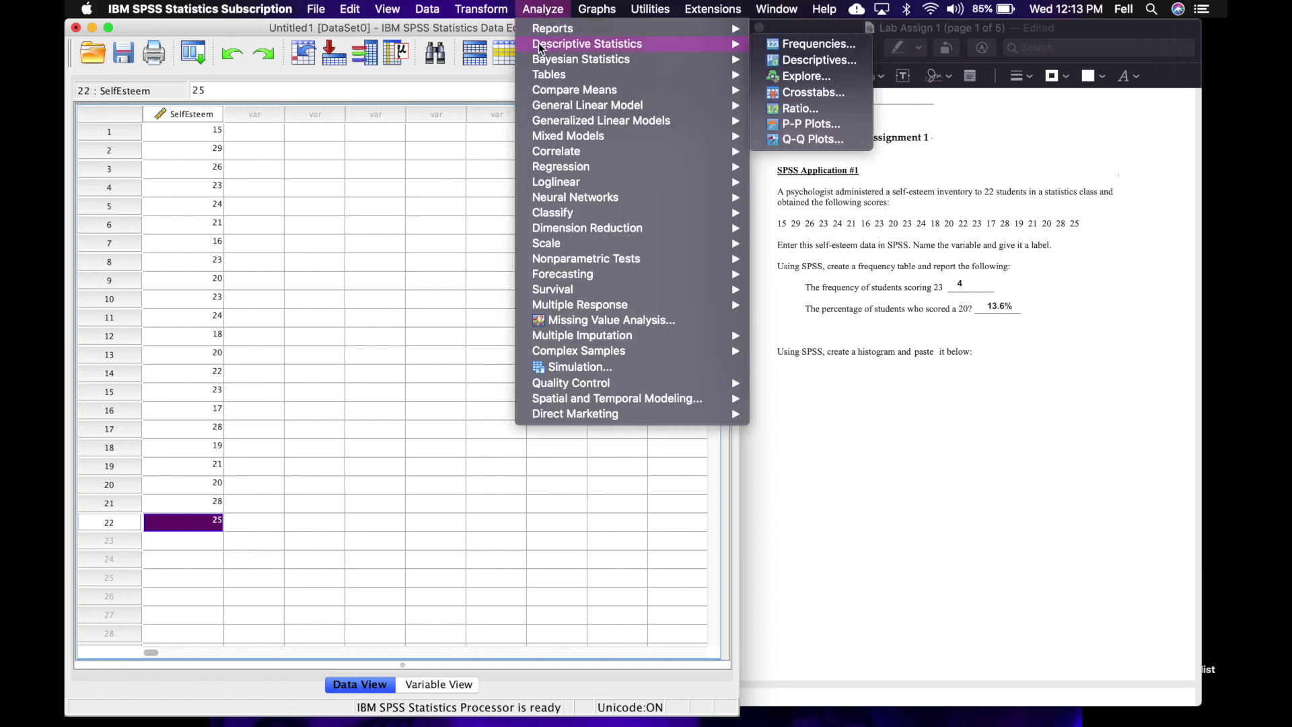
pyautogui.click(774, 42)
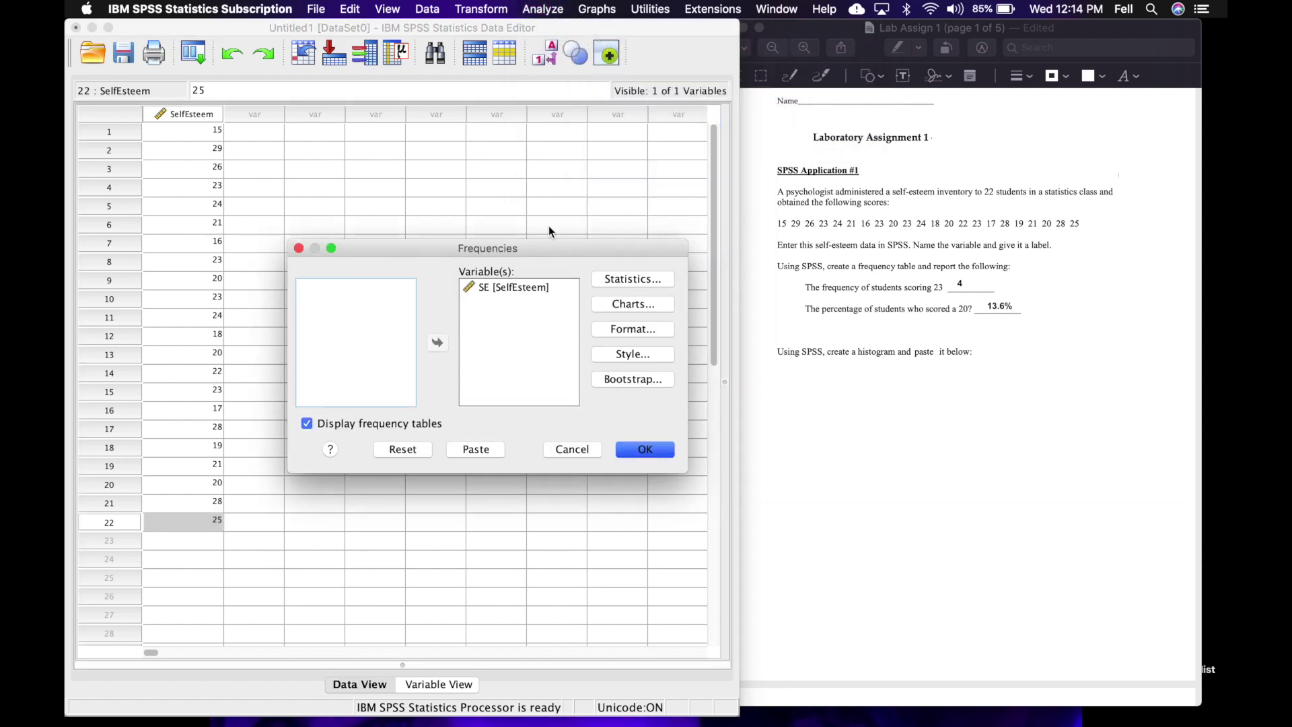
pyautogui.click(535, 291)
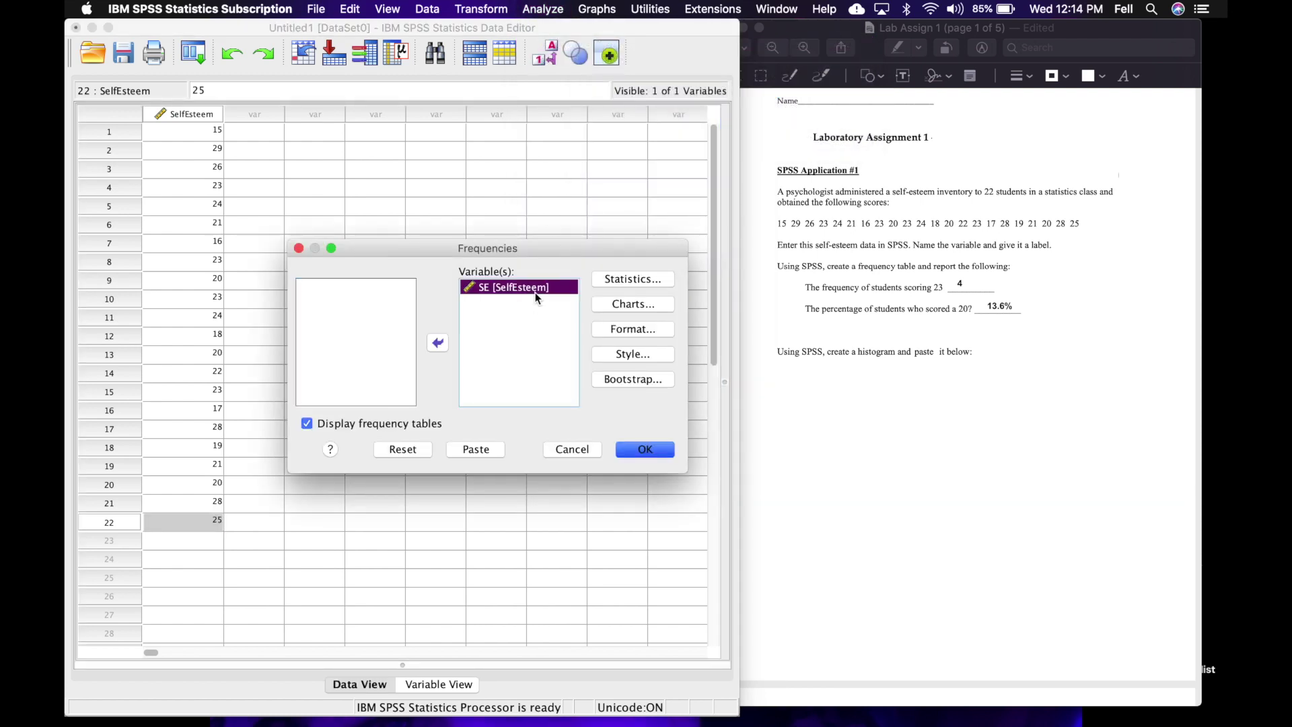
# Request a histogram with a normal curve for SE and run the Frequencies analysis.
pyautogui.click(615, 307)
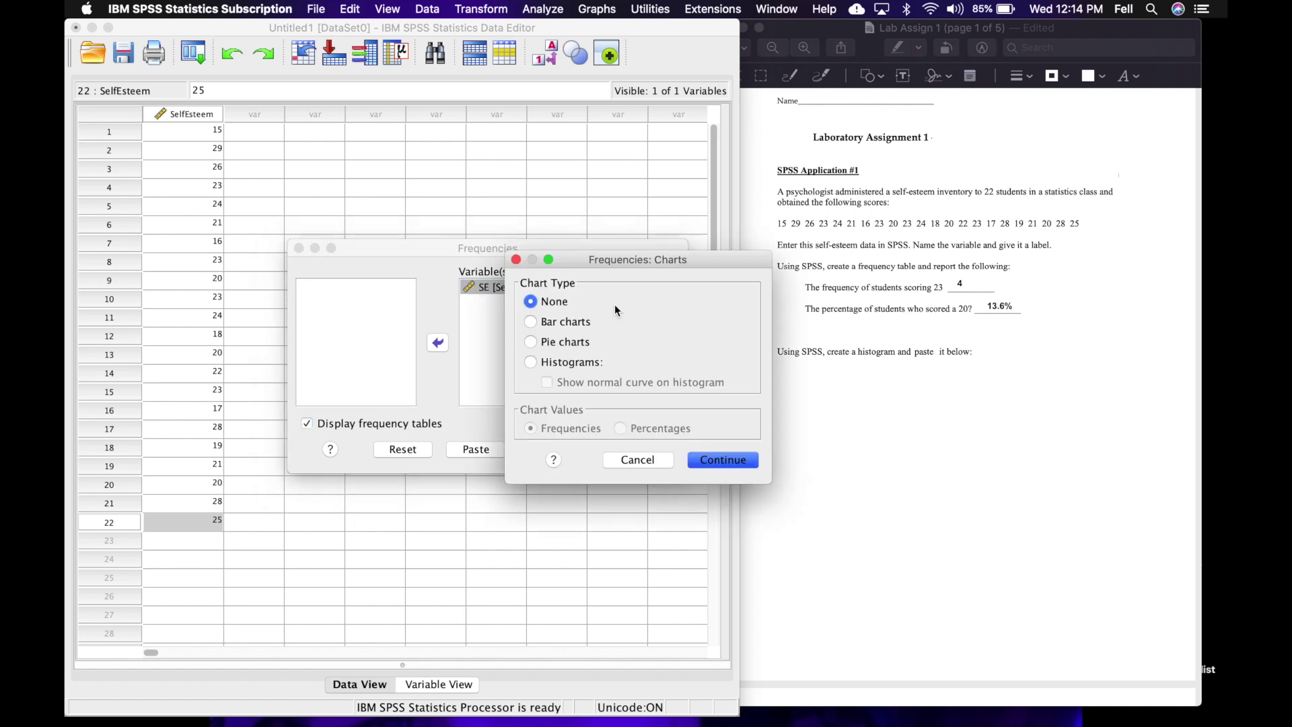
pyautogui.click(530, 363)
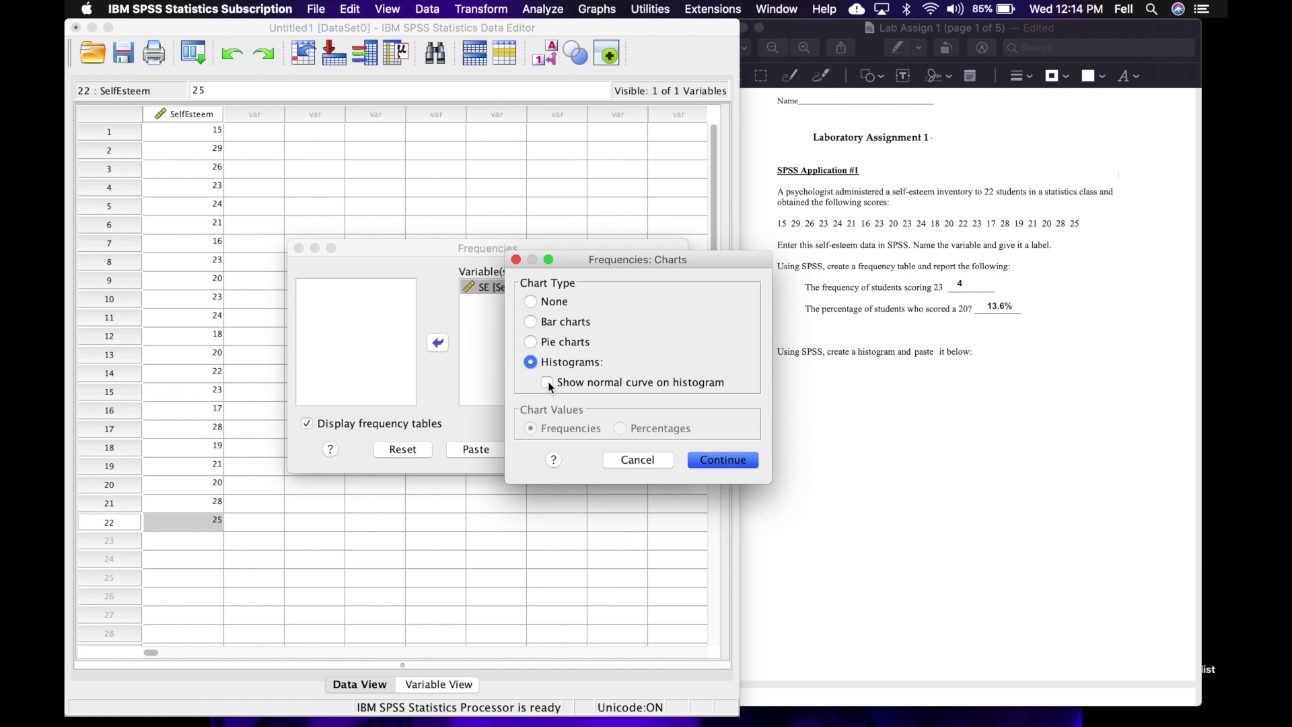
pyautogui.click(547, 384)
pyautogui.click(717, 460)
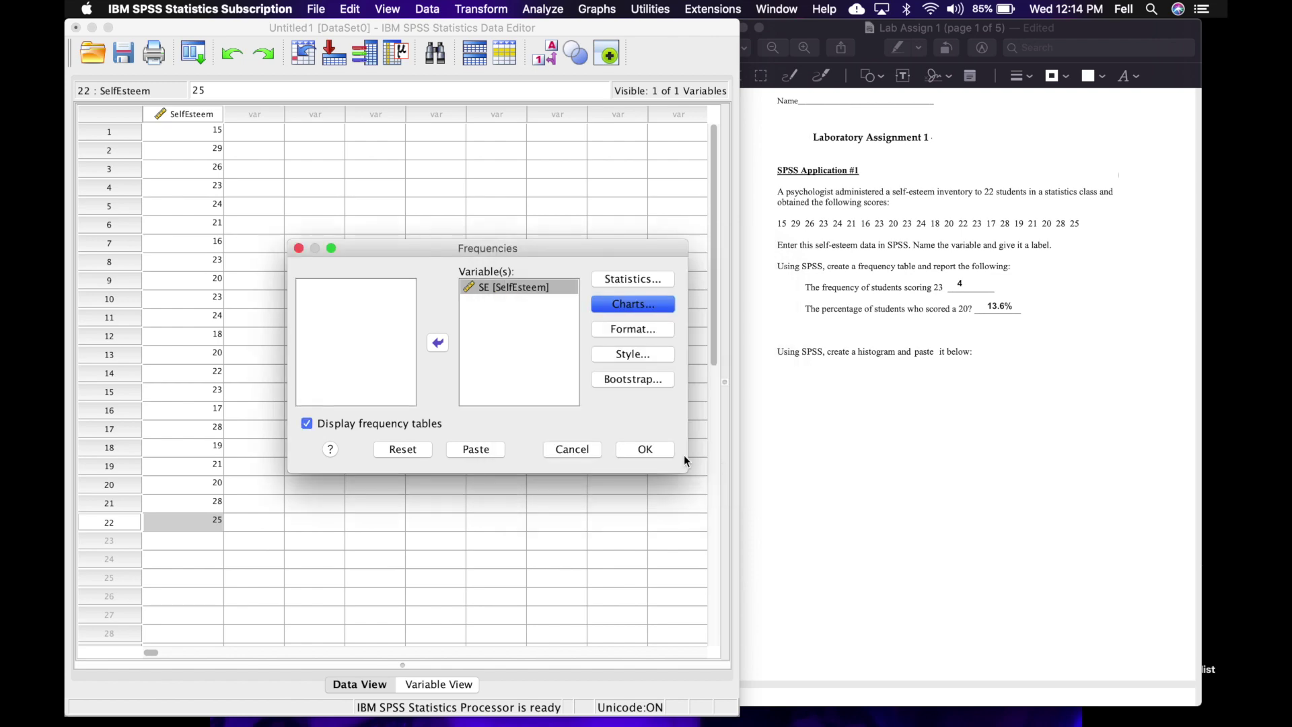
pyautogui.click(645, 449)
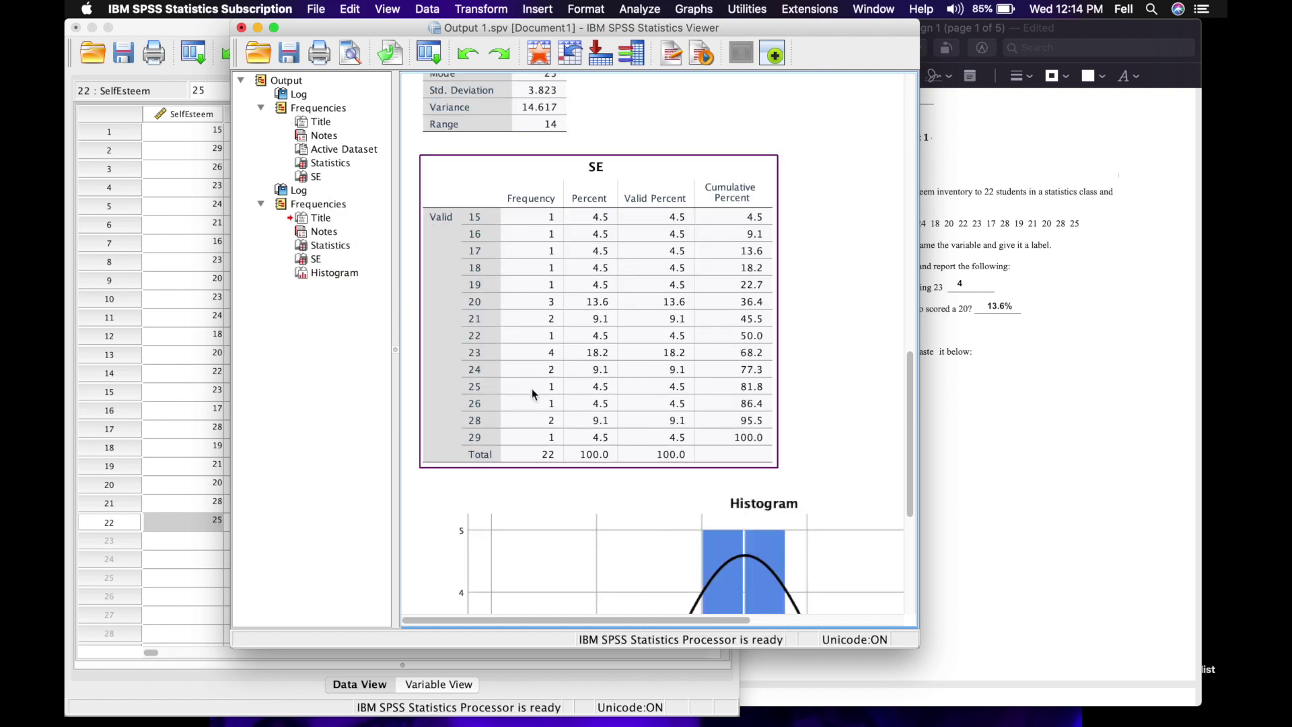
# Enlarge the output window so the whole SE histogram fits, and select the histogram.
pyautogui.scroll(-5, 539, 410)
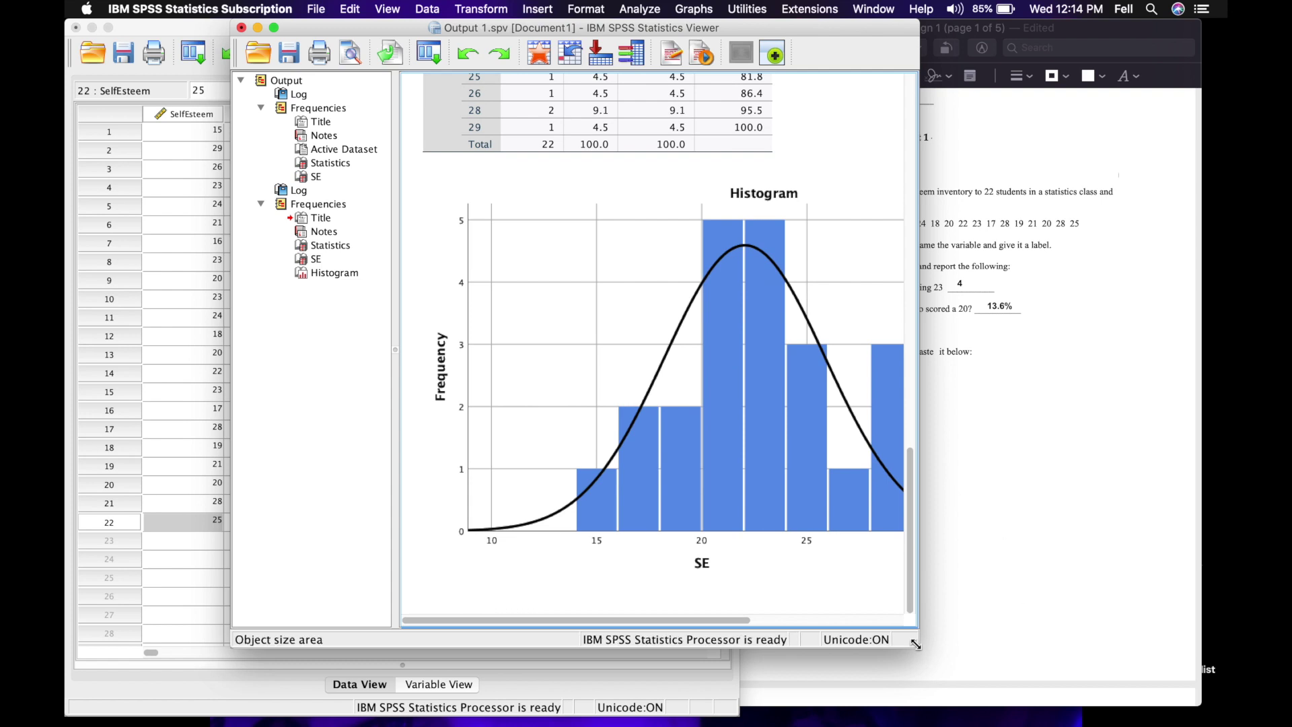
pyautogui.moveTo(915, 642); pyautogui.dragTo(1096, 667)
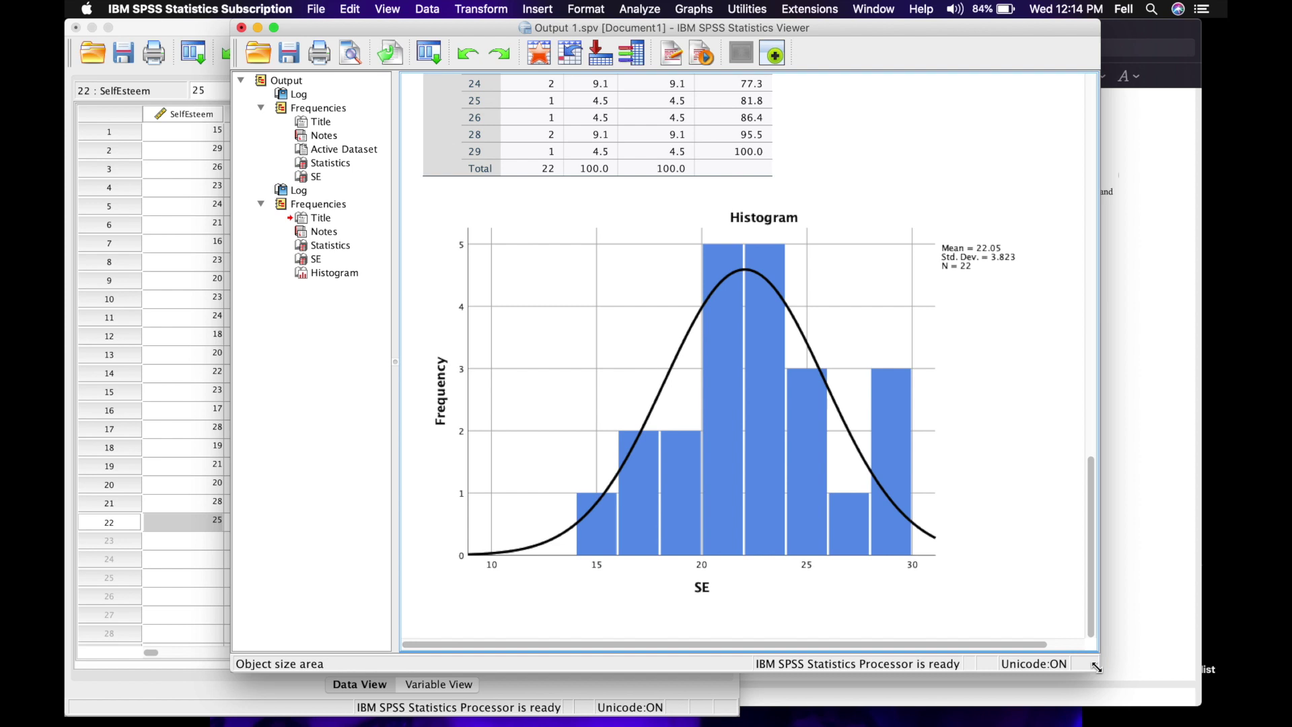
pyautogui.click(974, 551)
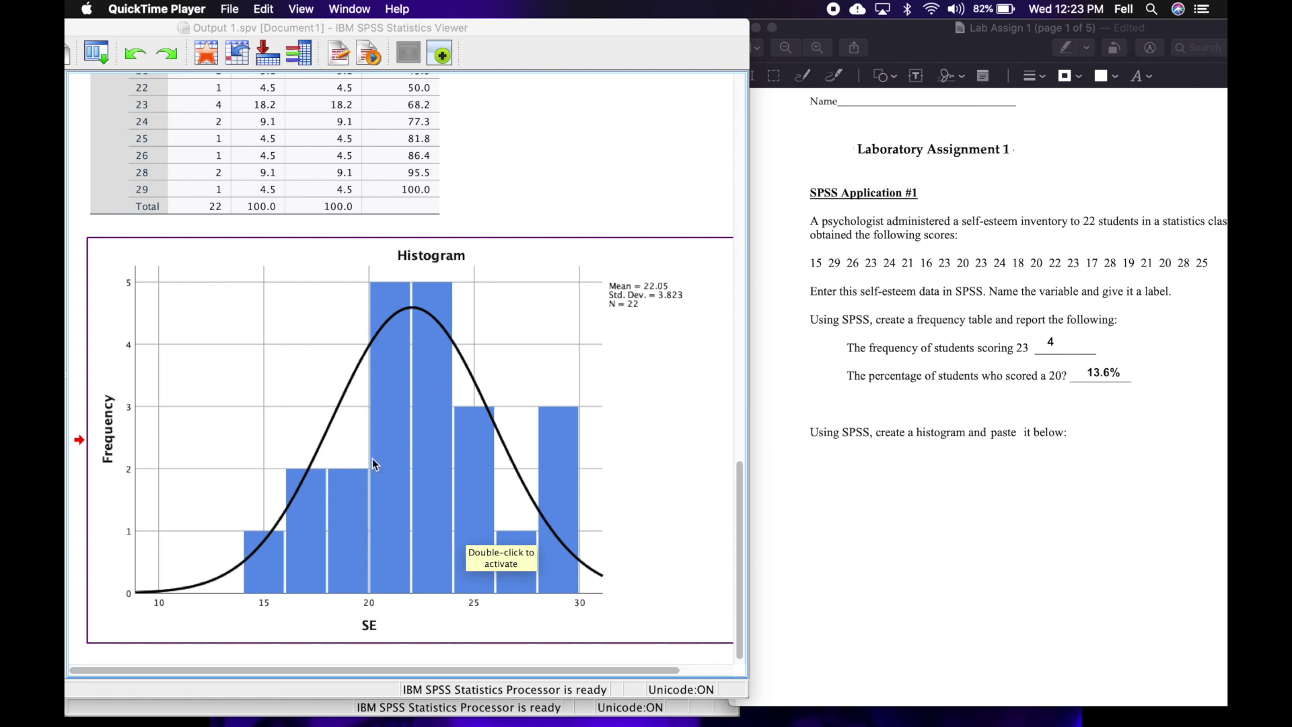
# Deselect the histogram, widen the output window beyond it, and capture a screenshot of the histogram area.
pyautogui.click(966, 528)
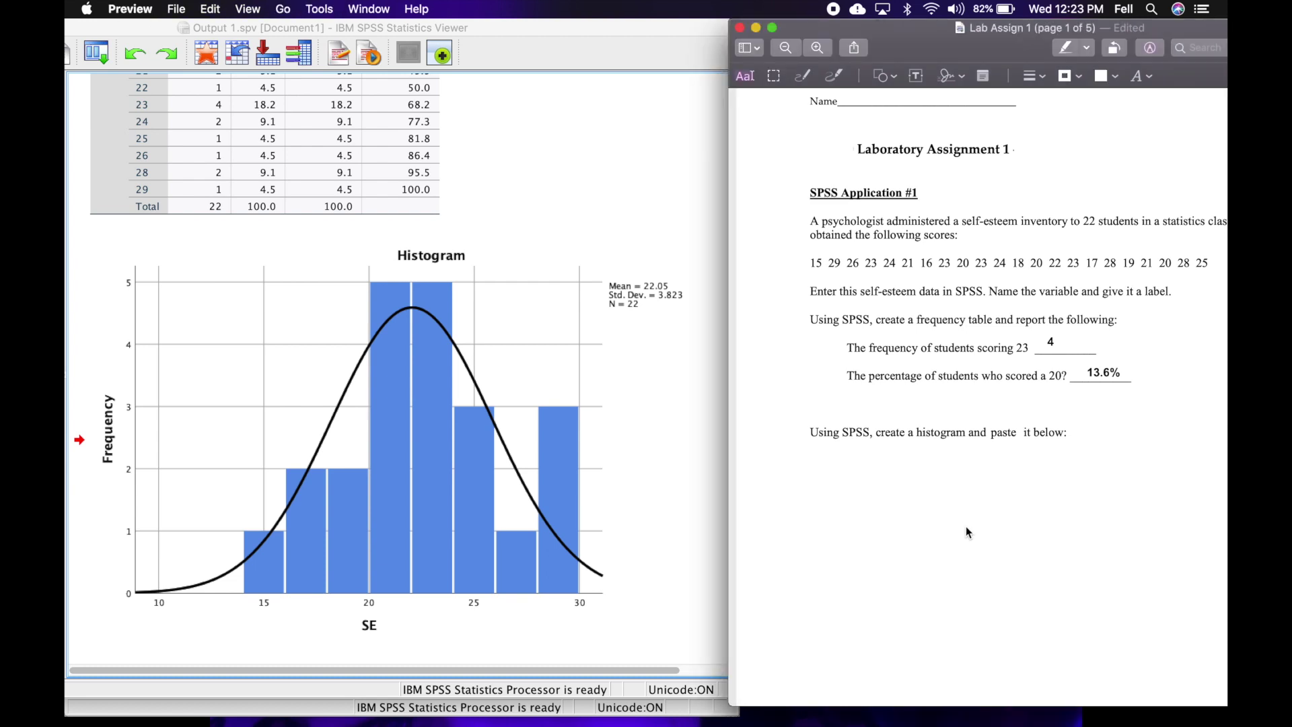
pyautogui.click(696, 203)
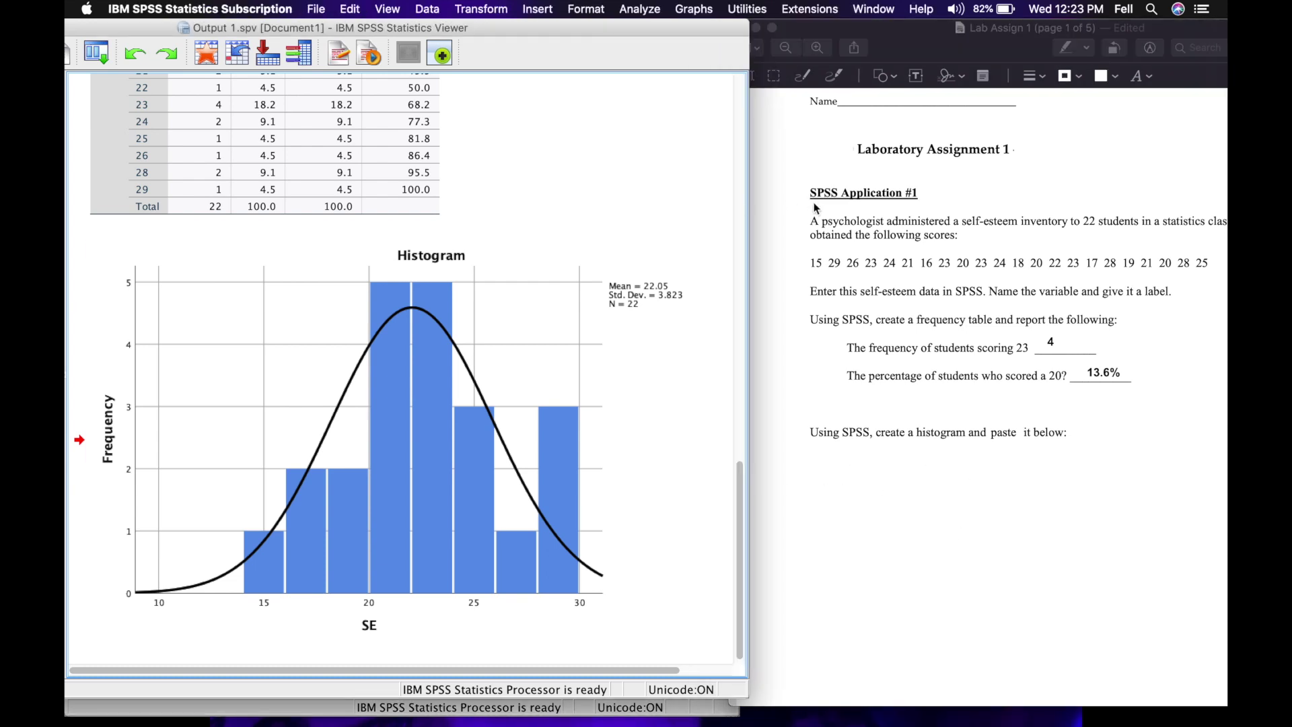
pyautogui.click(810, 190)
pyautogui.moveTo(811, 190); pyautogui.dragTo(857, 192)
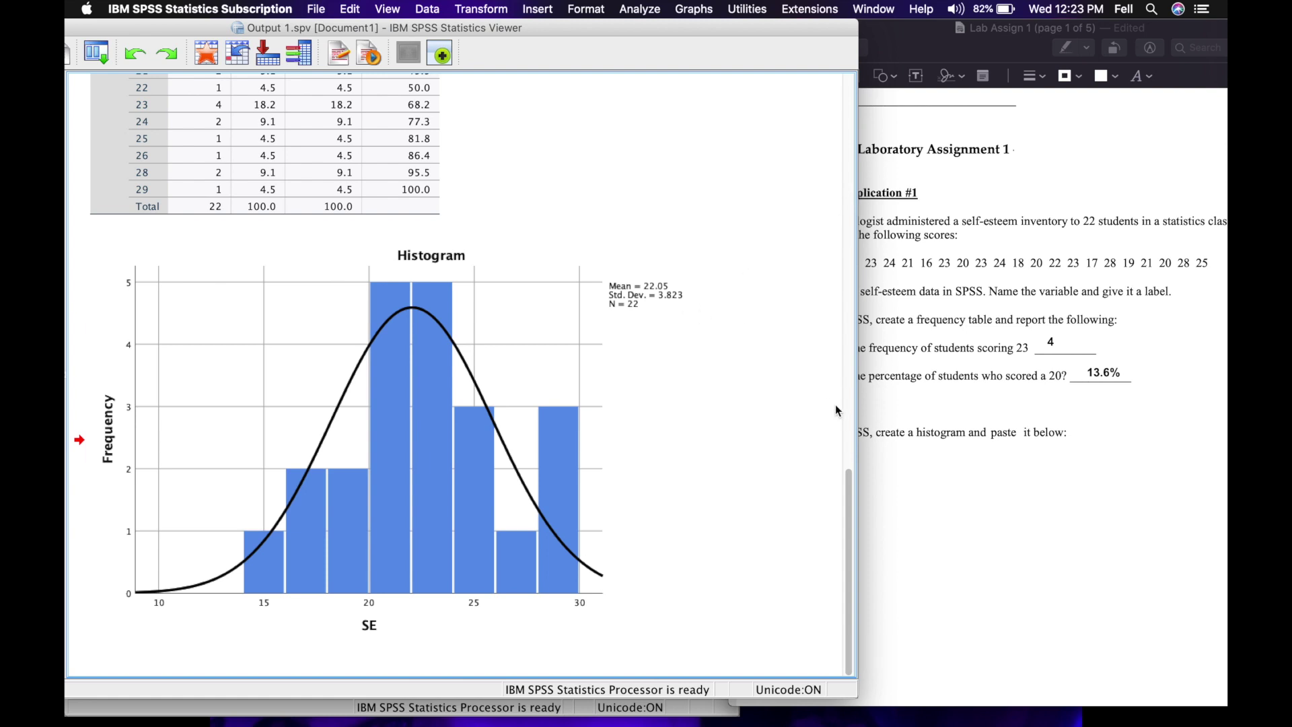
pyautogui.press('super+shift+4')
pyautogui.moveTo(78, 235); pyautogui.dragTo(734, 647)
# Switch to the assignment in Preview, move its window clear of the desktop files, and select the new histogram screenshot file.
pyautogui.click(913, 27)
pyautogui.moveTo(824, 19); pyautogui.dragTo(333, 10)
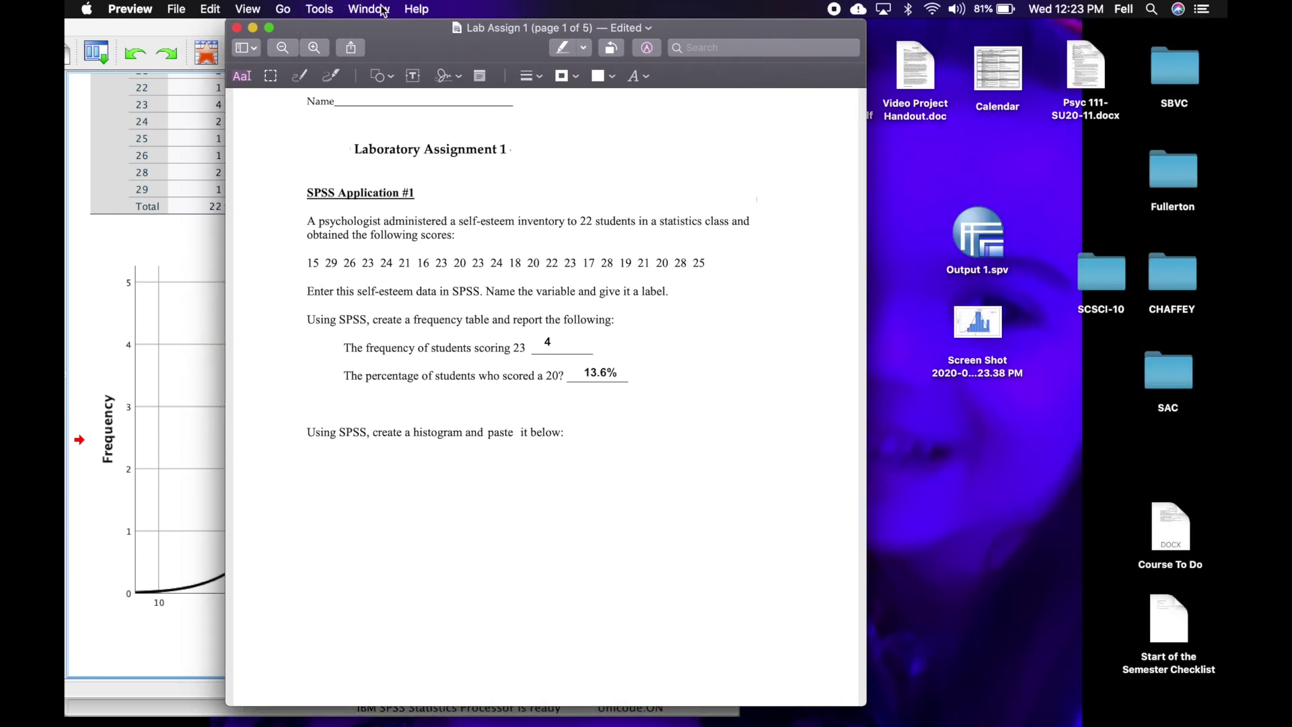
pyautogui.click(980, 322)
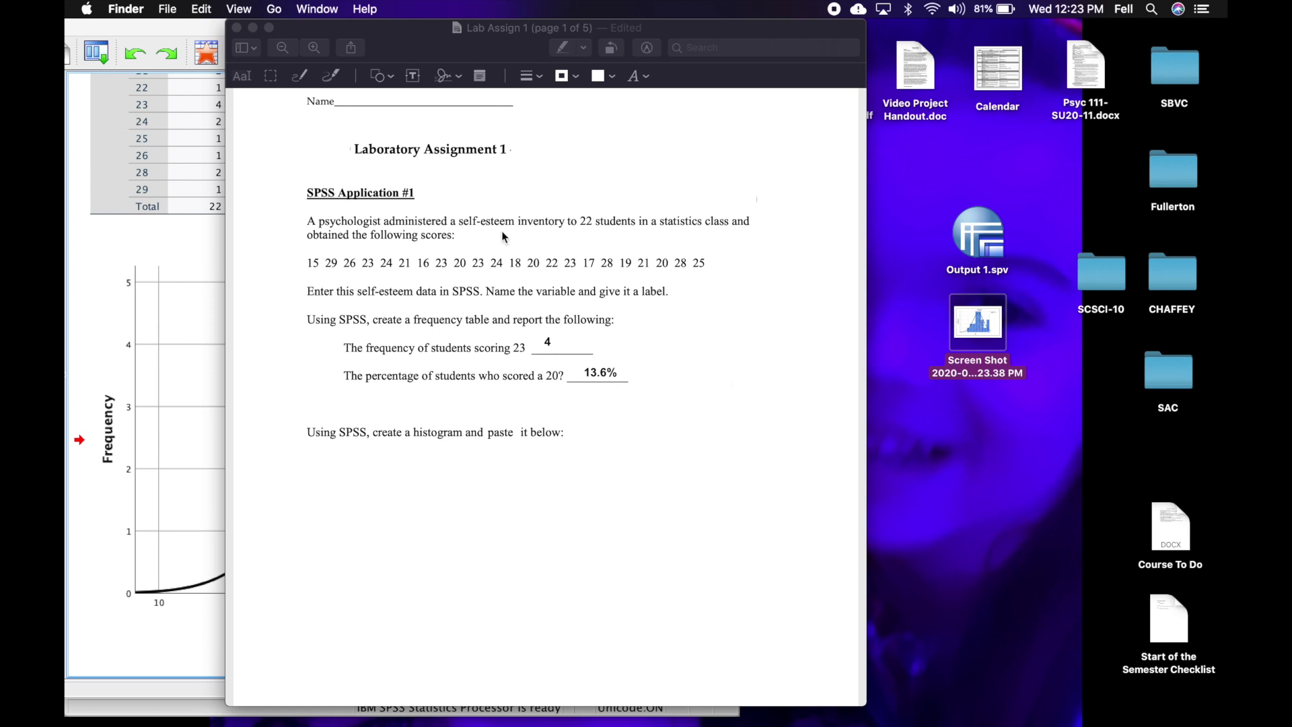
pyautogui.click(201, 8)
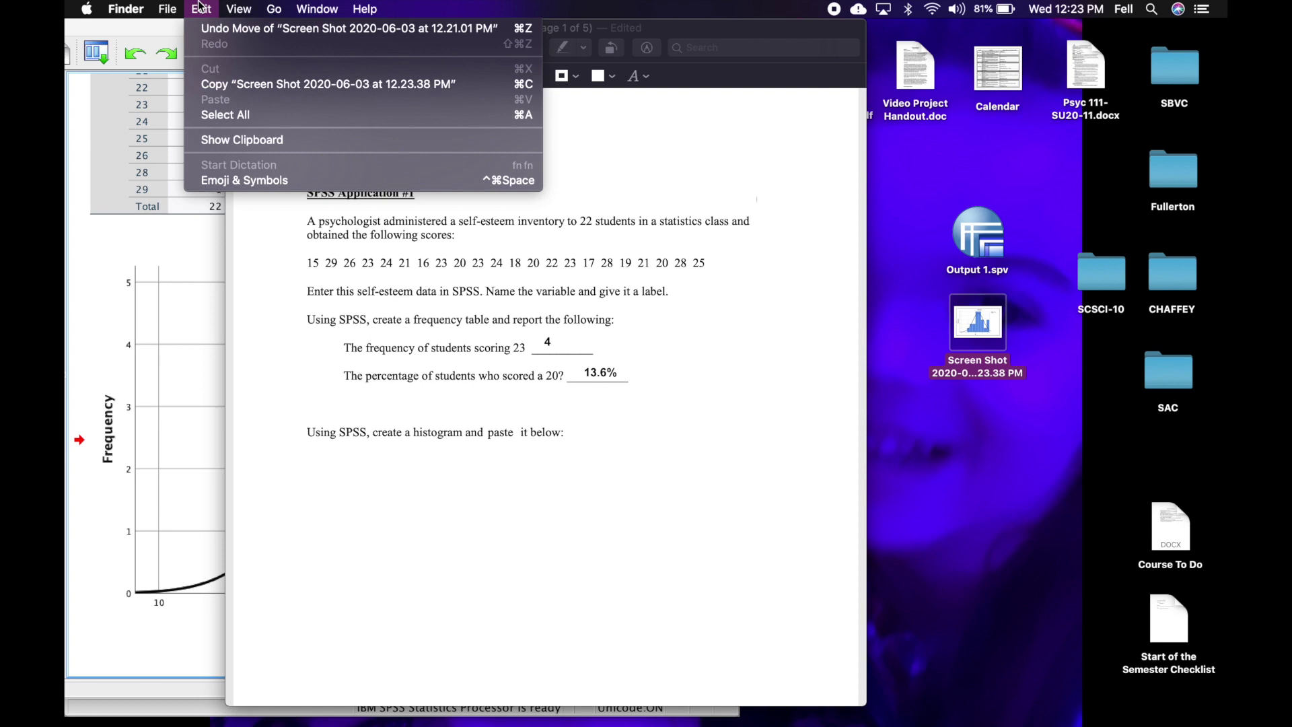
pyautogui.click(633, 486)
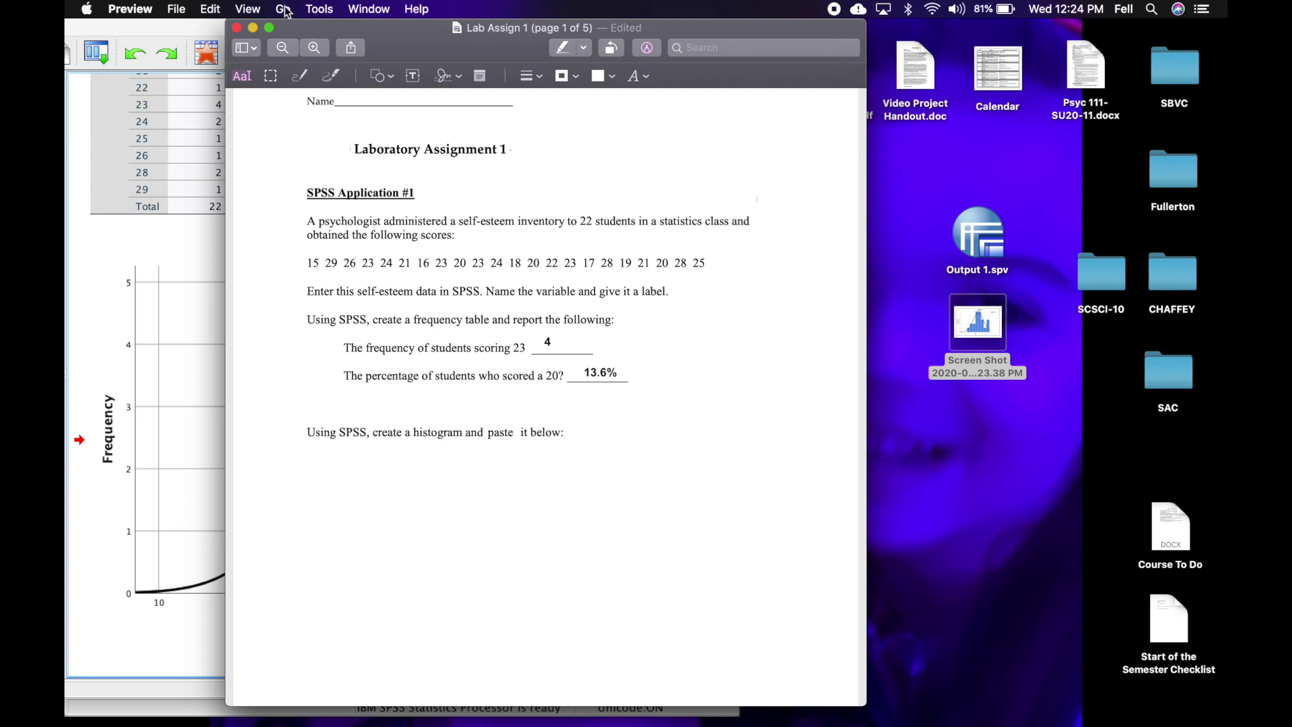
# Insert the histogram screenshot file as a new page after page 1 of the assignment.
pyautogui.click(221, 8)
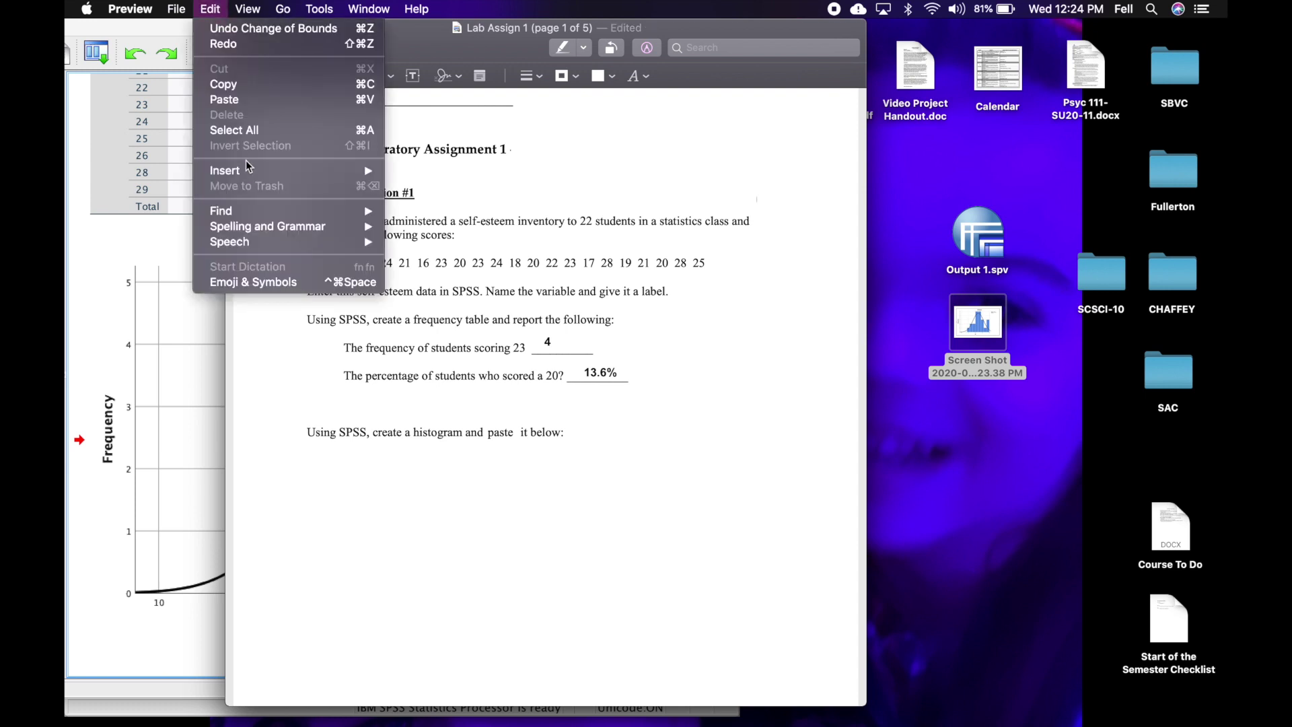
pyautogui.moveTo(248, 169)
pyautogui.click(397, 173)
pyautogui.doubleClick(453, 171)
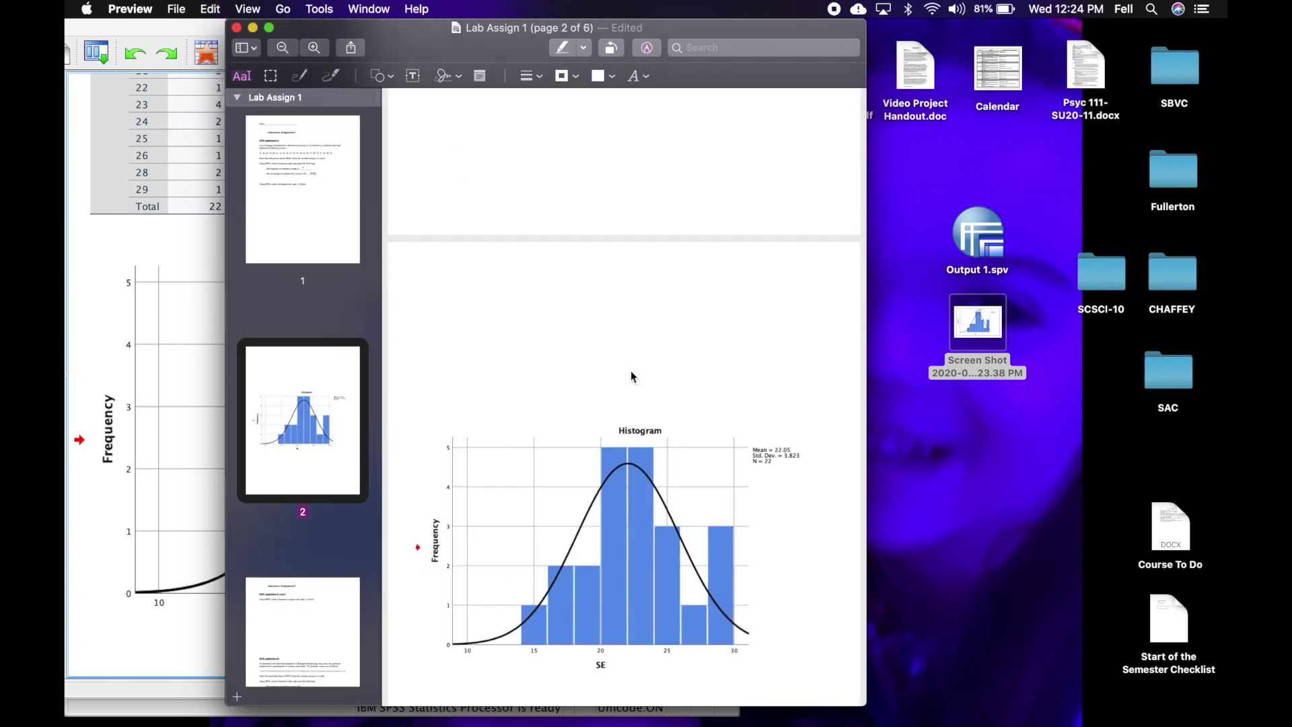
# Bring the frequency polygon question of SPSS Application #1 into view, hide the thumbnail sidebar, and move the assignment window beside the output.
pyautogui.scroll(-5, 632, 375)
pyautogui.scroll(-6, 633, 375)
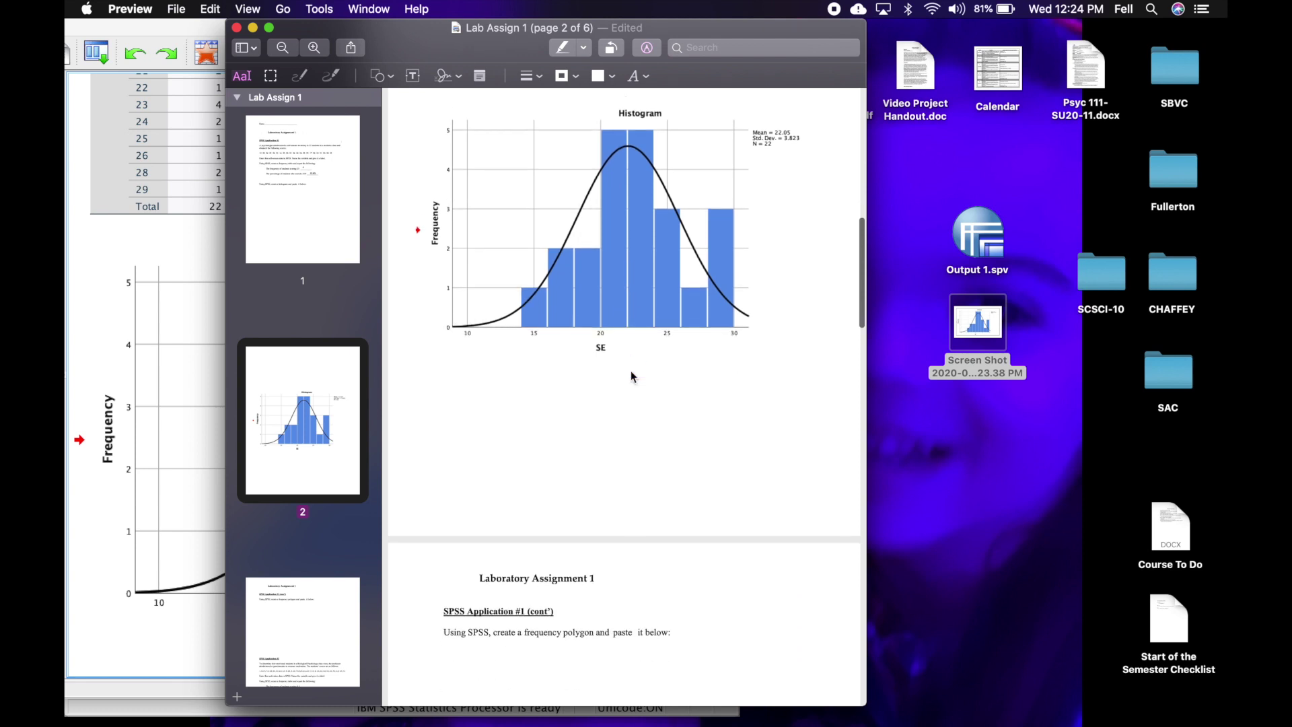
pyautogui.scroll(-6, 631, 375)
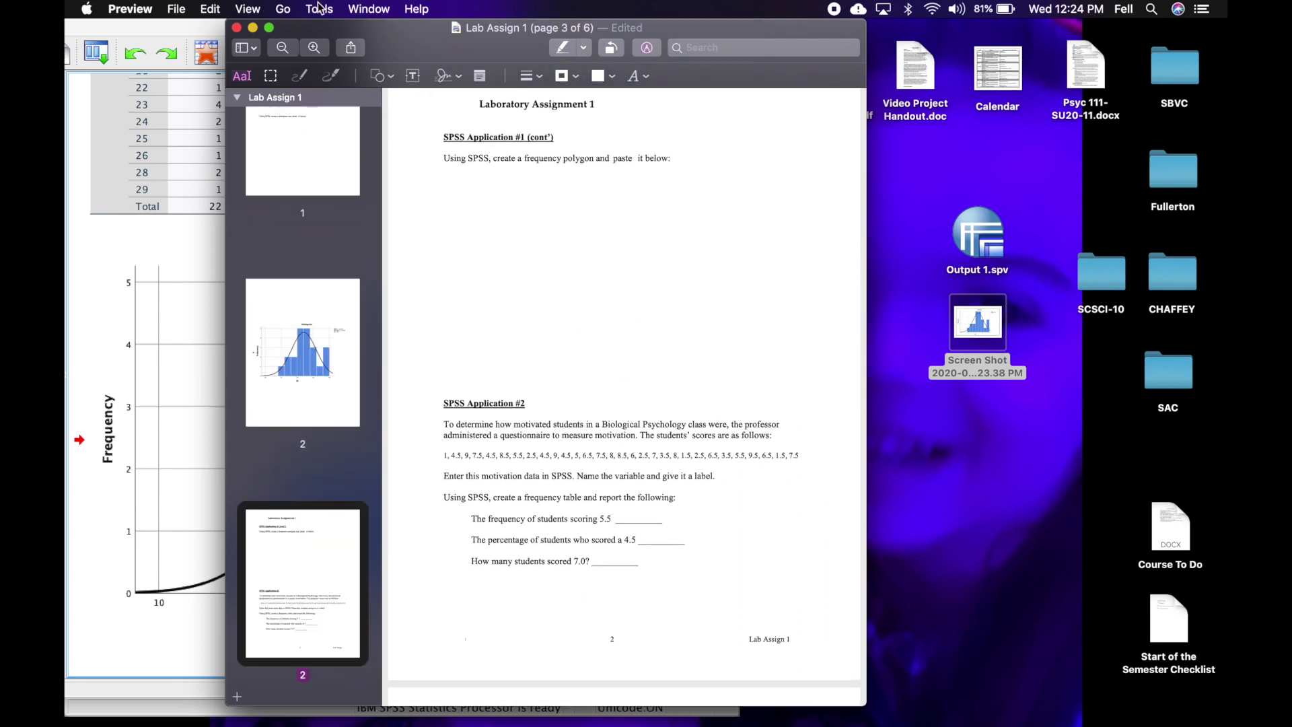
pyautogui.click(244, 8)
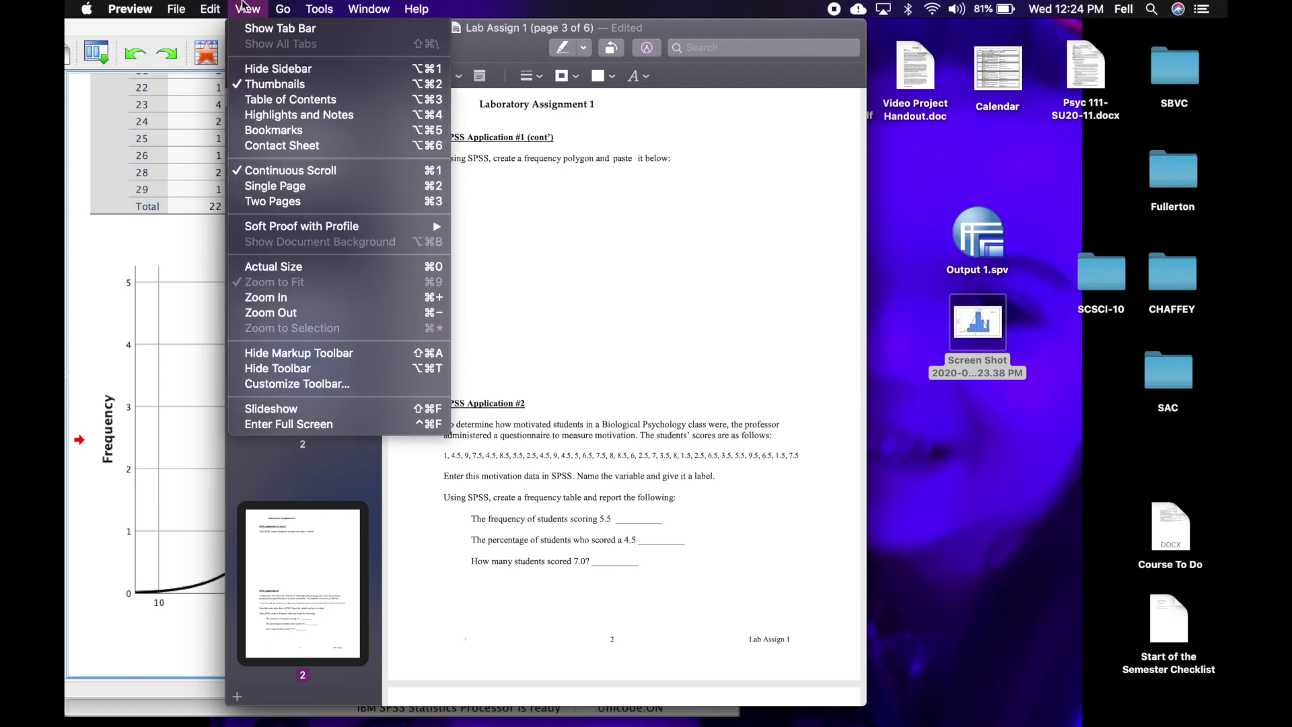
pyautogui.click(261, 70)
pyautogui.moveTo(738, 30); pyautogui.dragTo(1147, 17)
pyautogui.scroll(5, 1097, 227)
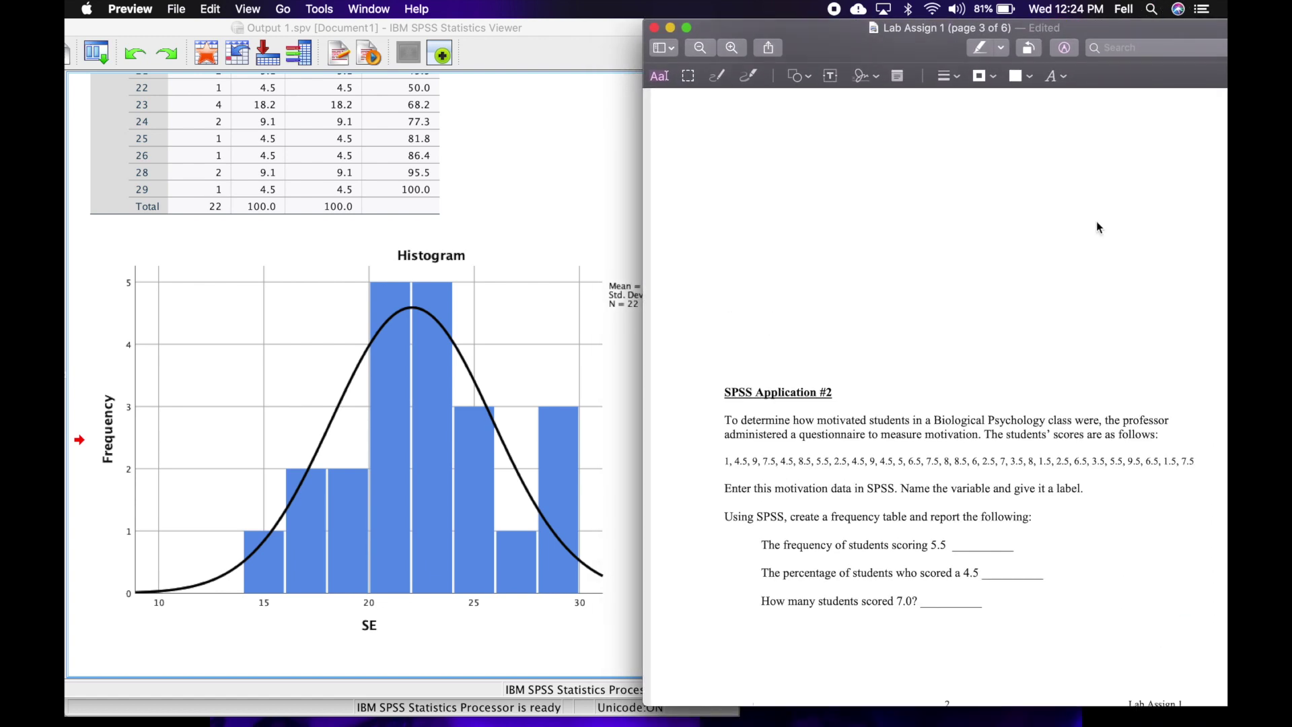
pyautogui.scroll(-1, 1096, 223)
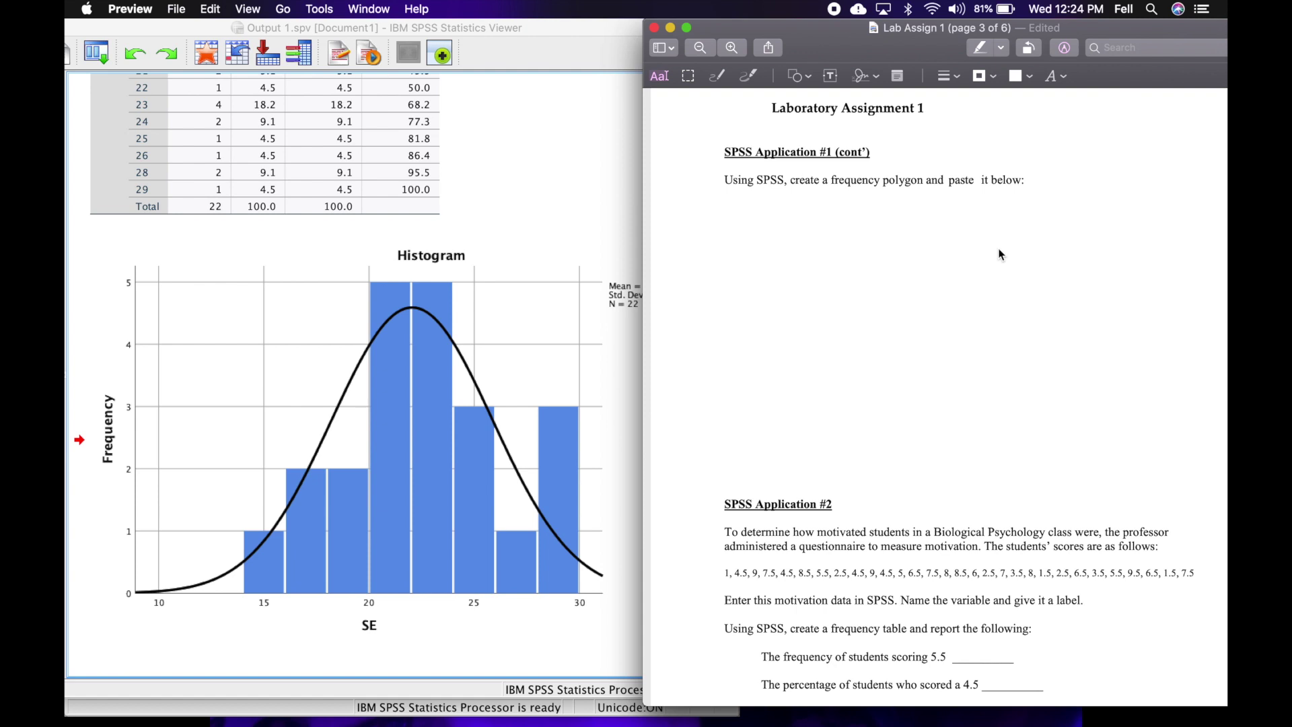
# Switch to the SPSS output, shift its window to expose the window controls, and minimise it to reach the self-esteem data.
pyautogui.click(609, 34)
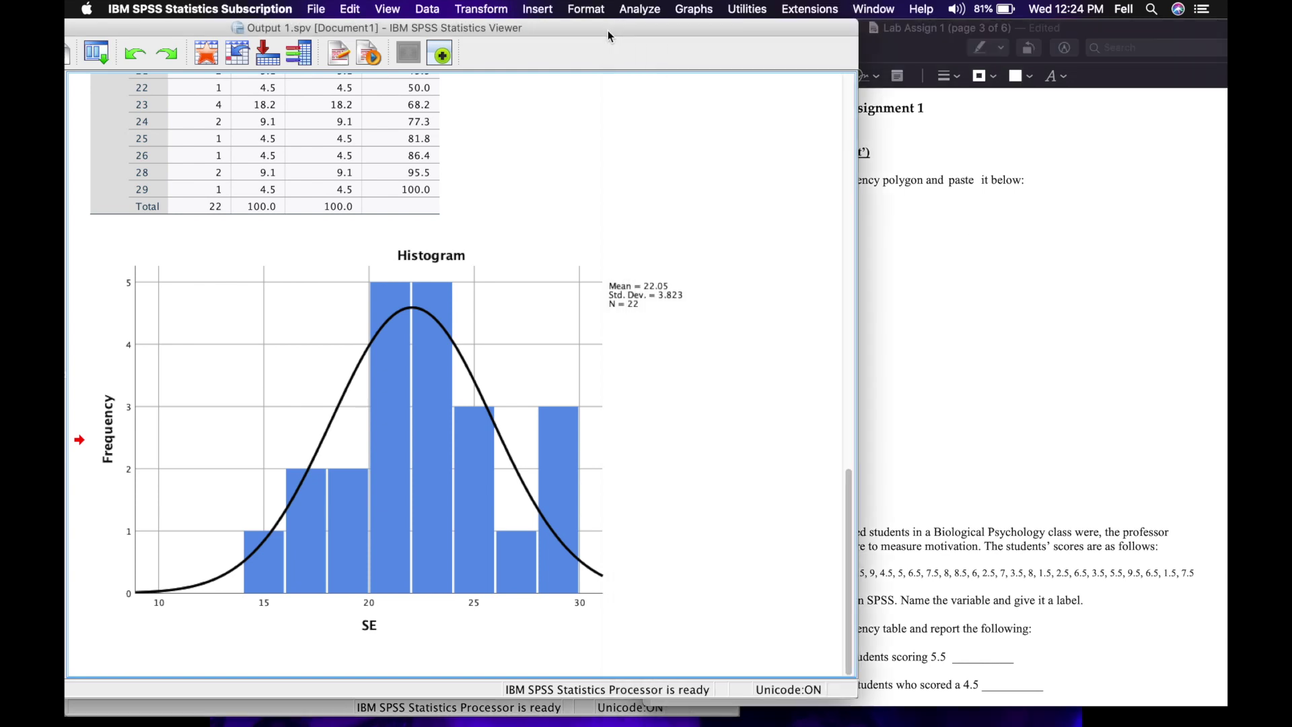
pyautogui.moveTo(593, 32); pyautogui.dragTo(787, 31)
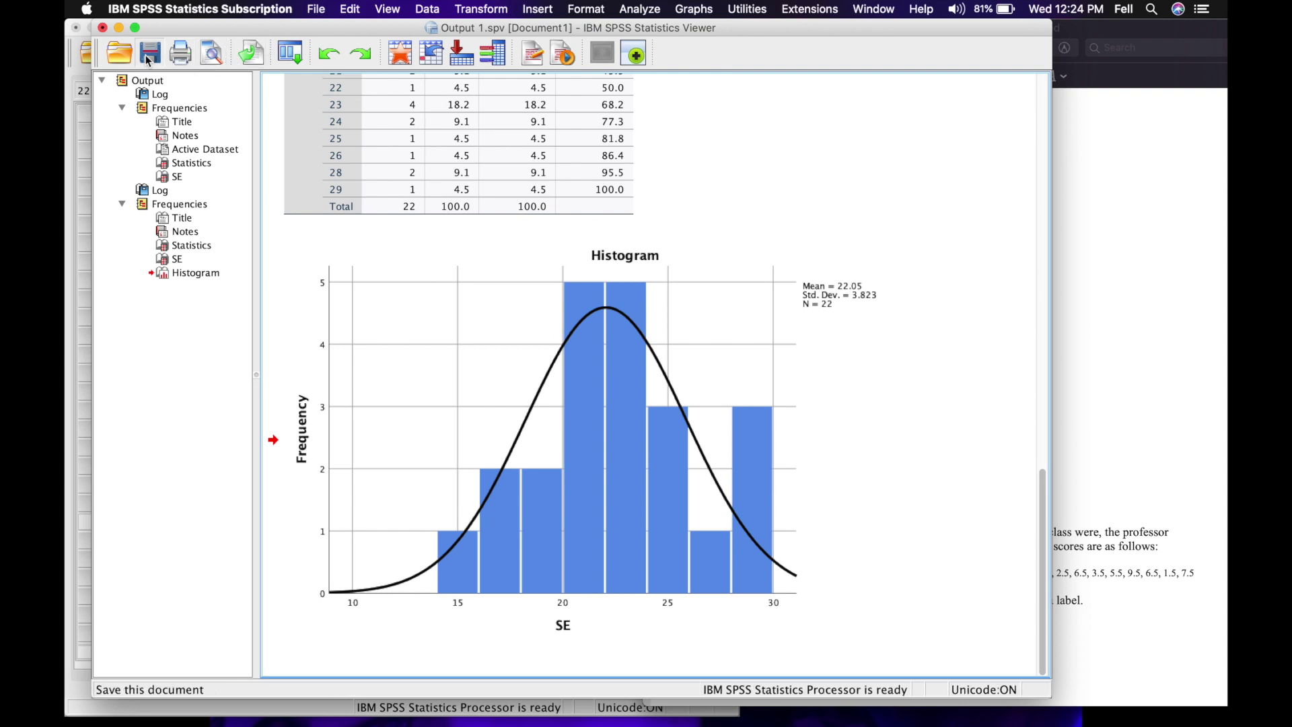
pyautogui.click(119, 27)
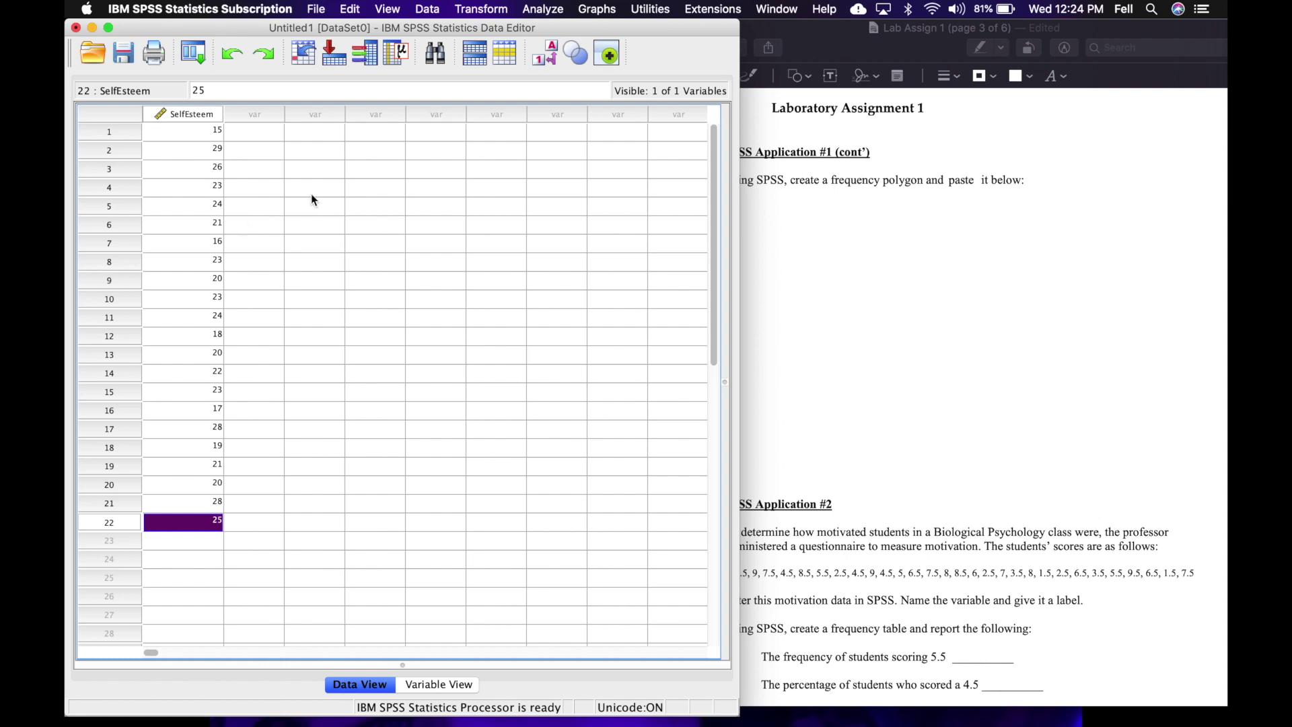
# Create a frequency polygon with Chart Builder from the Histogram gallery, using SE on the x-axis.
pyautogui.click(596, 9)
pyautogui.click(602, 31)
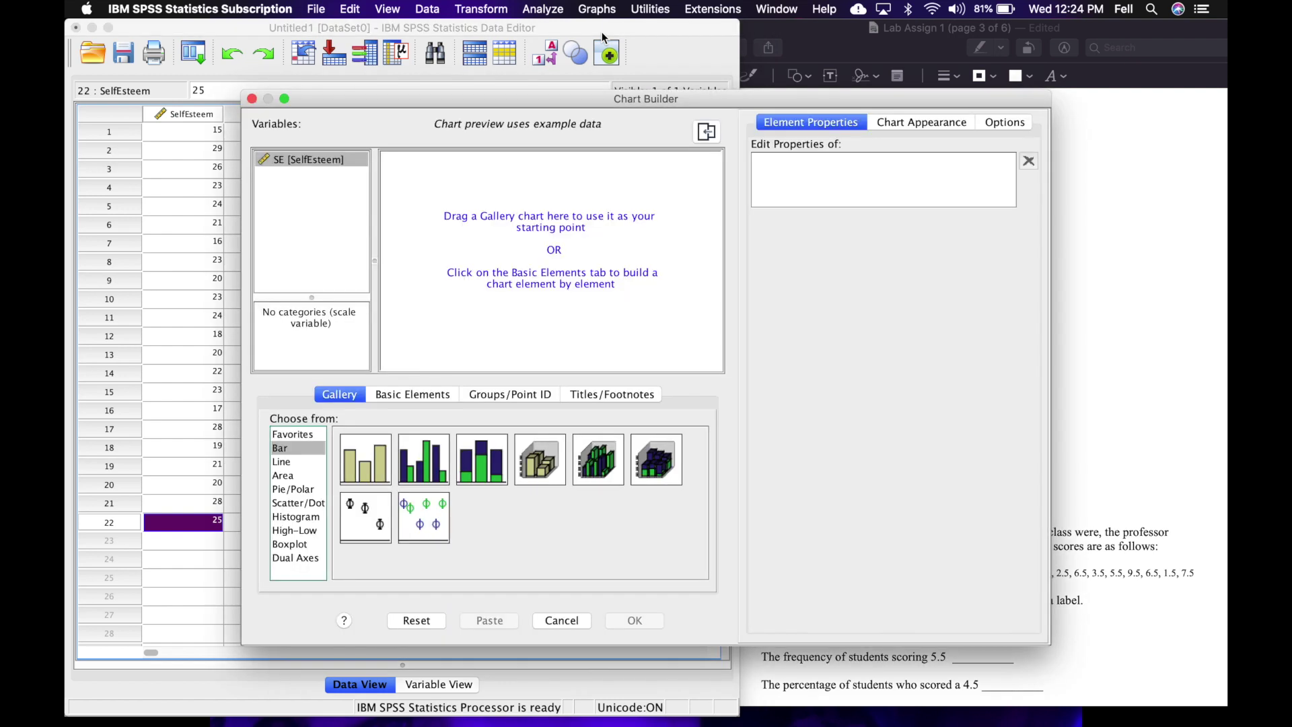
pyautogui.click(293, 517)
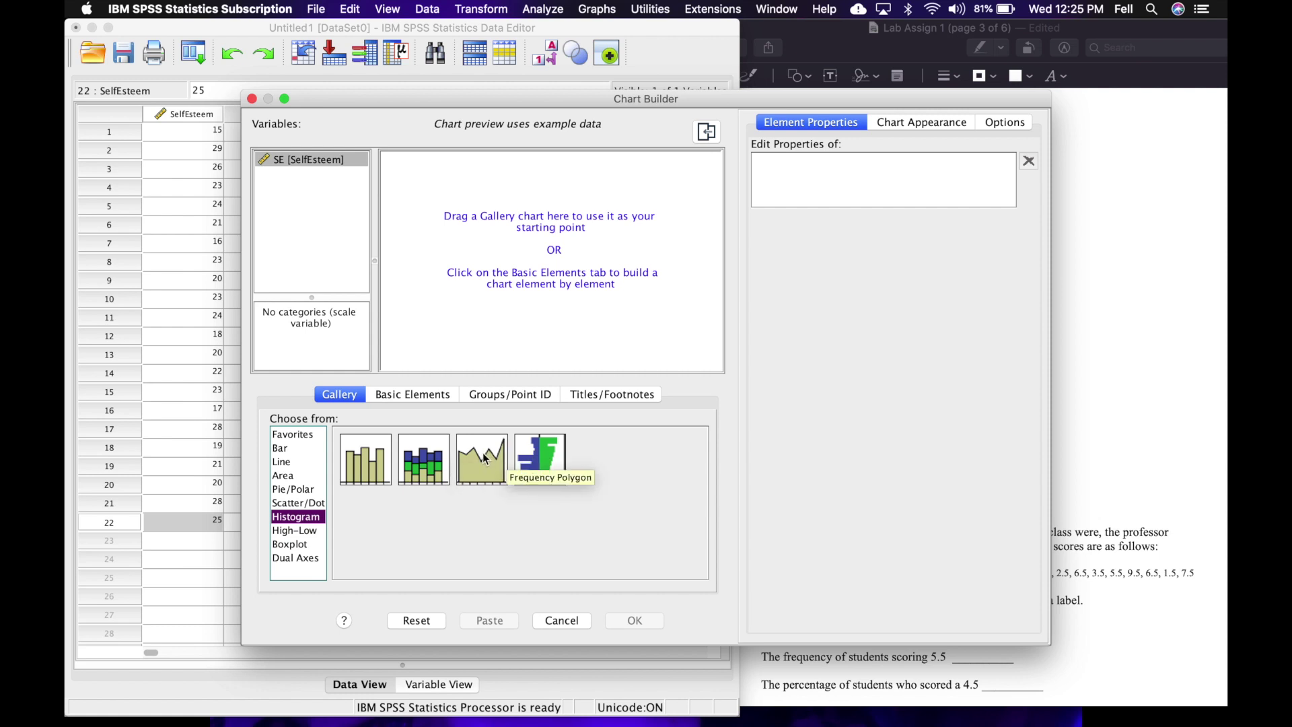
pyautogui.moveTo(485, 458); pyautogui.dragTo(509, 264)
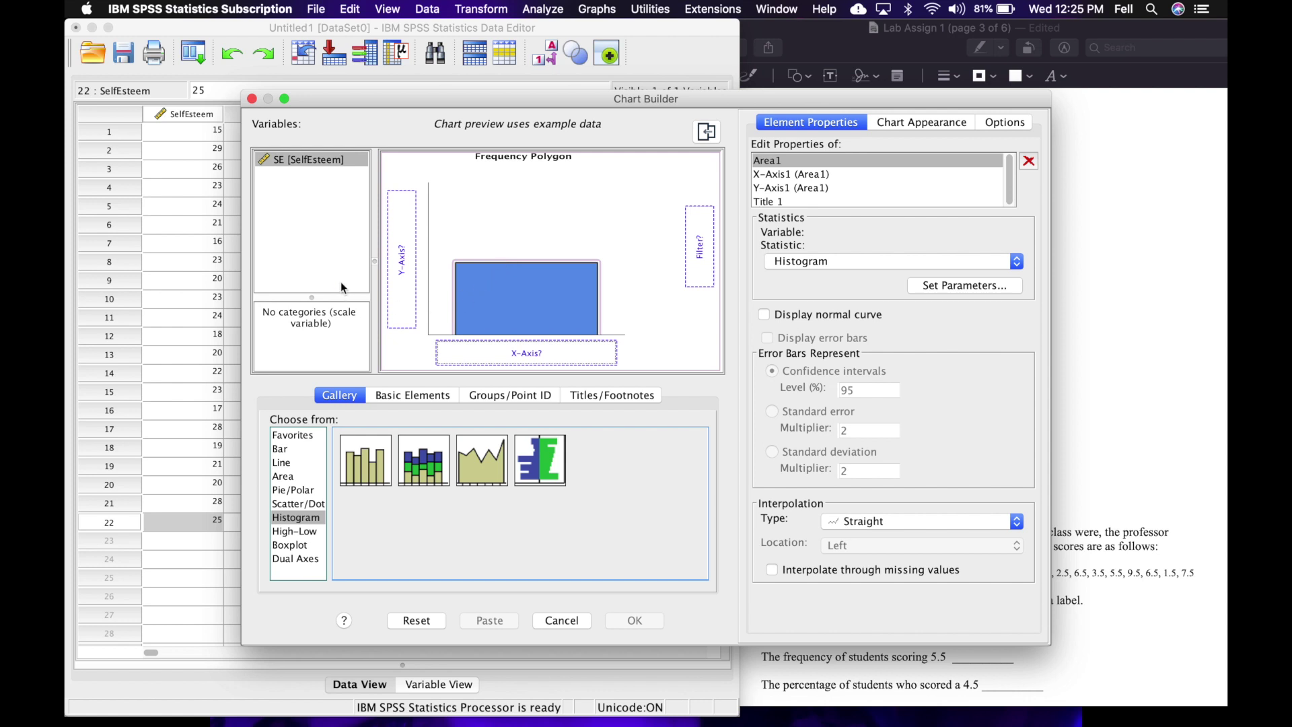
pyautogui.moveTo(323, 161); pyautogui.dragTo(501, 356)
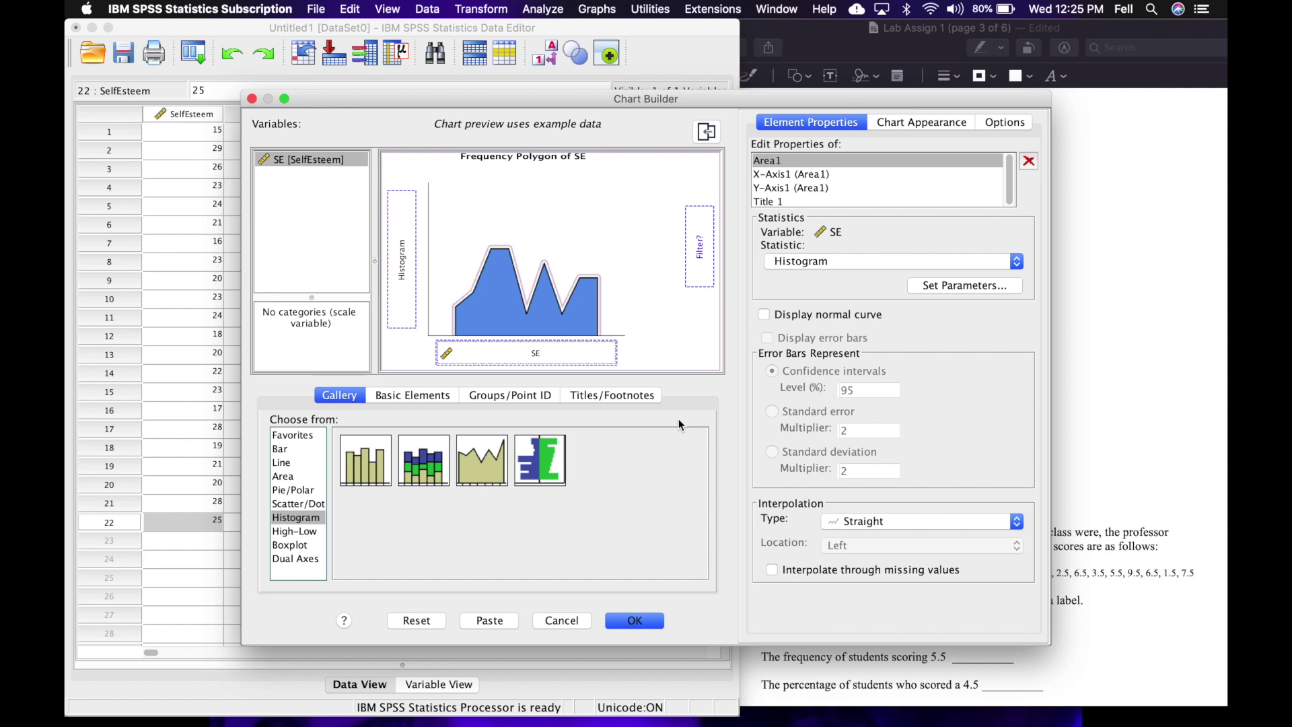
pyautogui.click(645, 622)
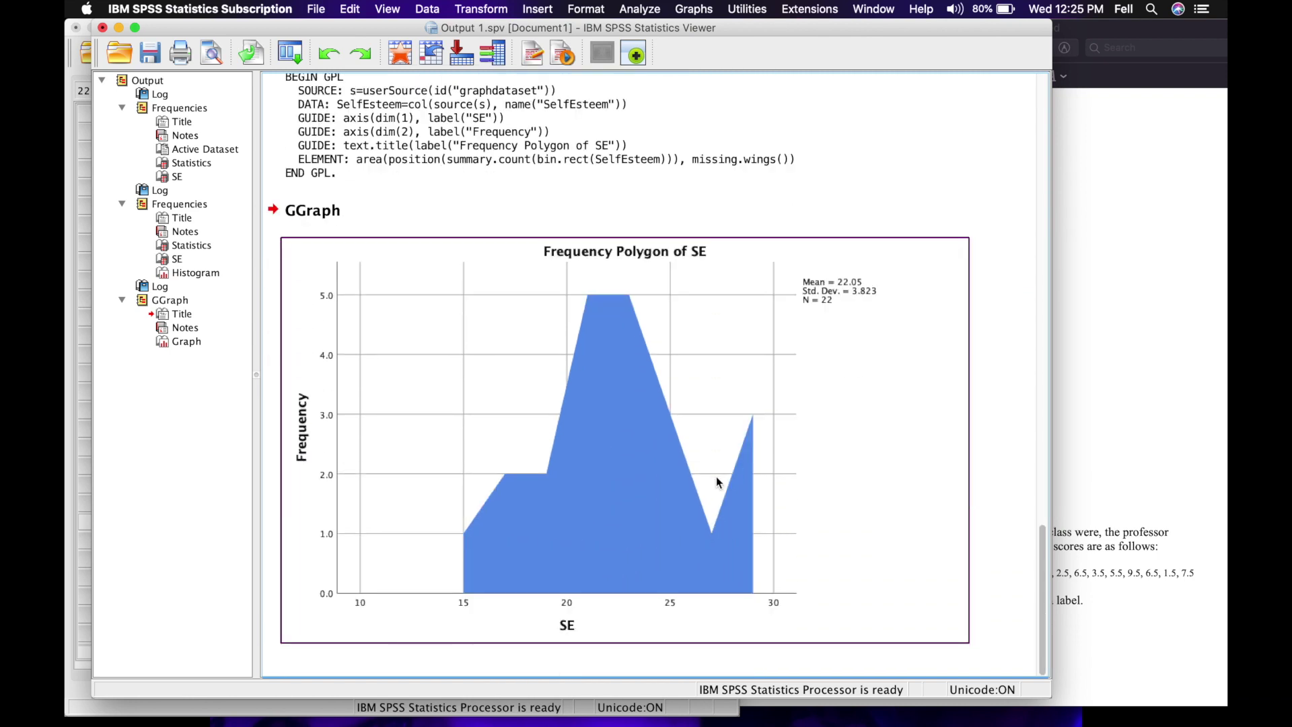
# Deselect the frequency polygon, capture a screenshot of the chart area, and minimise the output window.
pyautogui.click(998, 329)
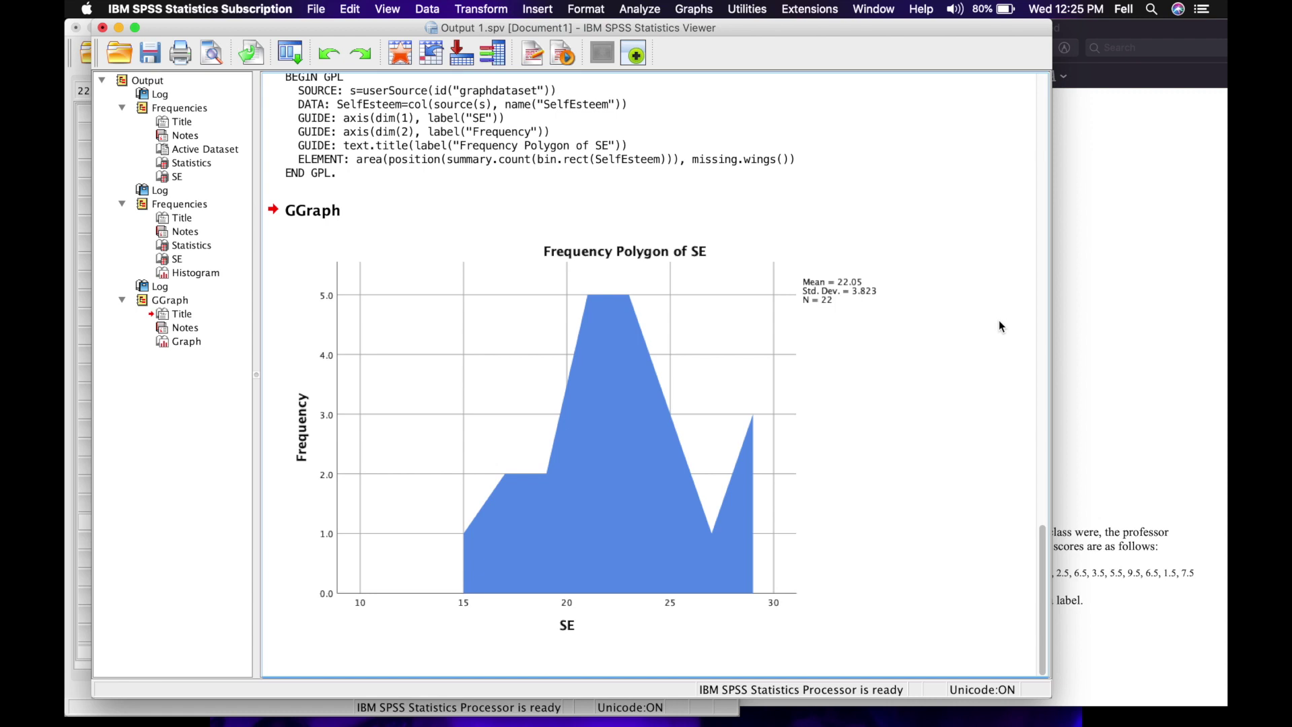
pyautogui.press('super+shift+4')
pyautogui.moveTo(265, 192); pyautogui.dragTo(940, 646)
pyautogui.click(118, 27)
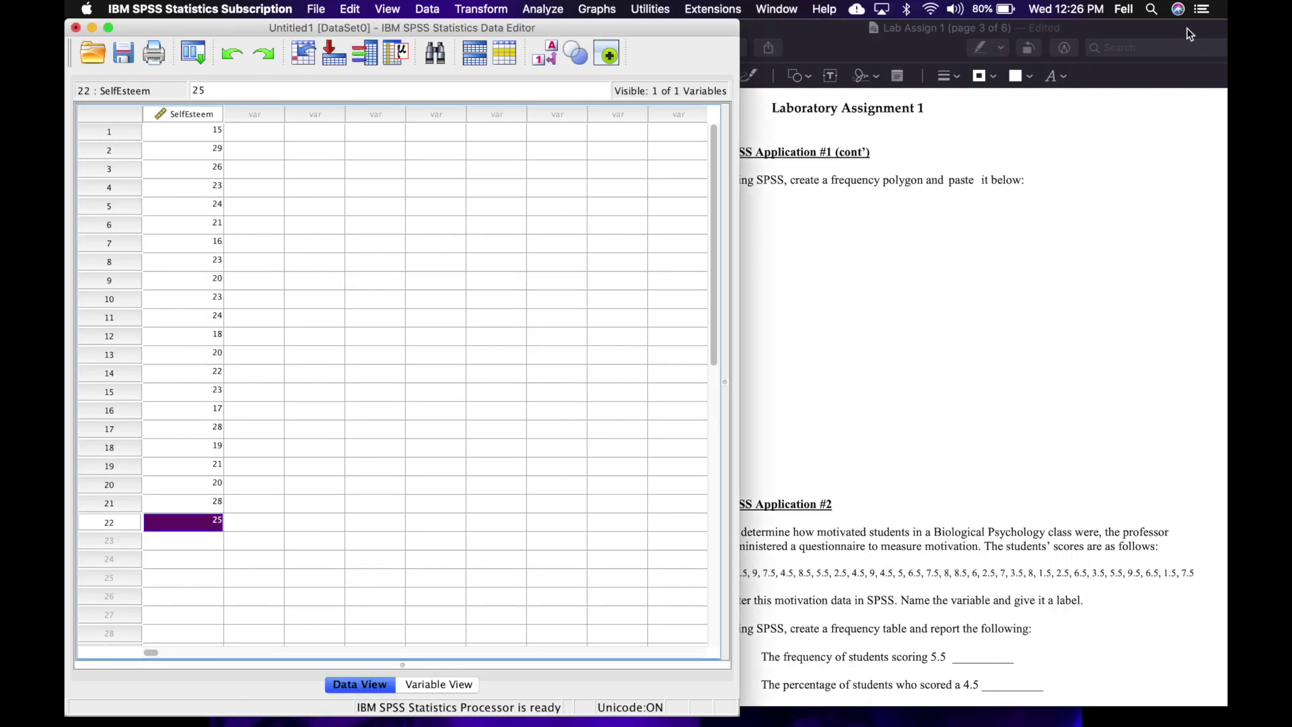
# Switch to the assignment in Preview, move its window clear of the desktop files, and identify the new frequency polygon screenshot file.
pyautogui.click(1187, 30)
pyautogui.moveTo(1187, 30); pyautogui.dragTo(744, 27)
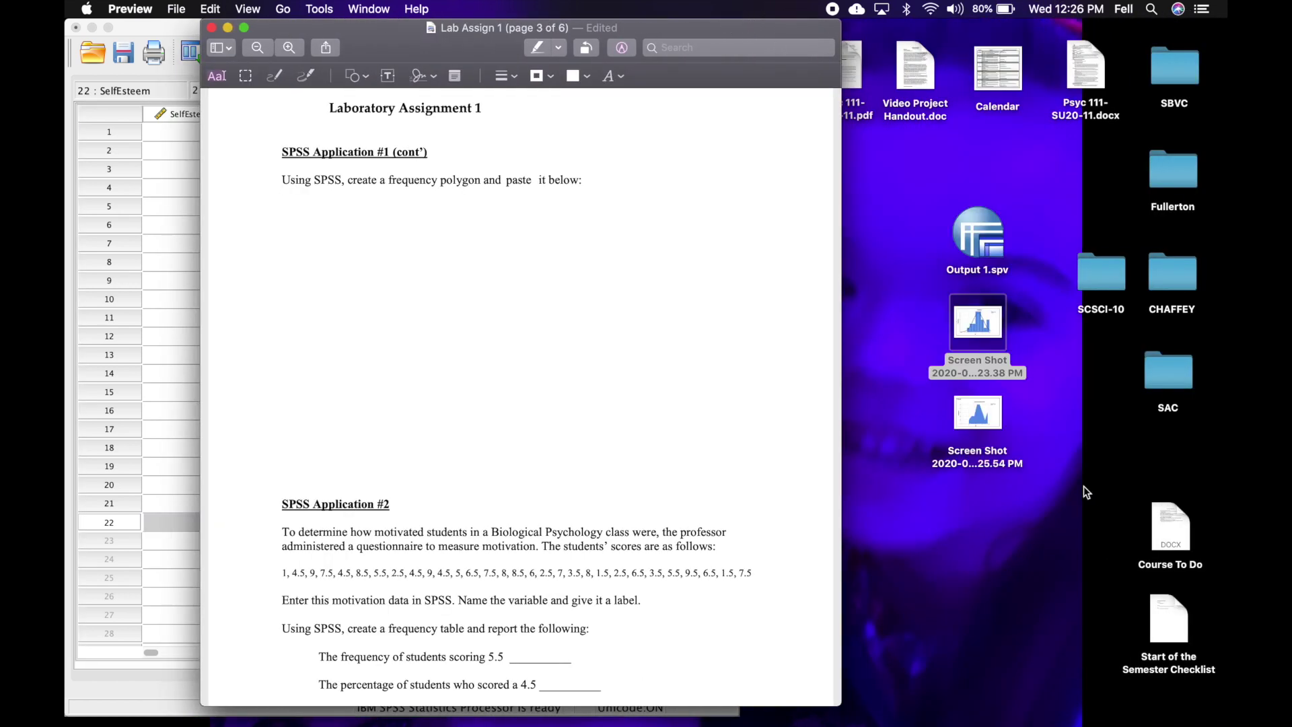
pyautogui.click(976, 431)
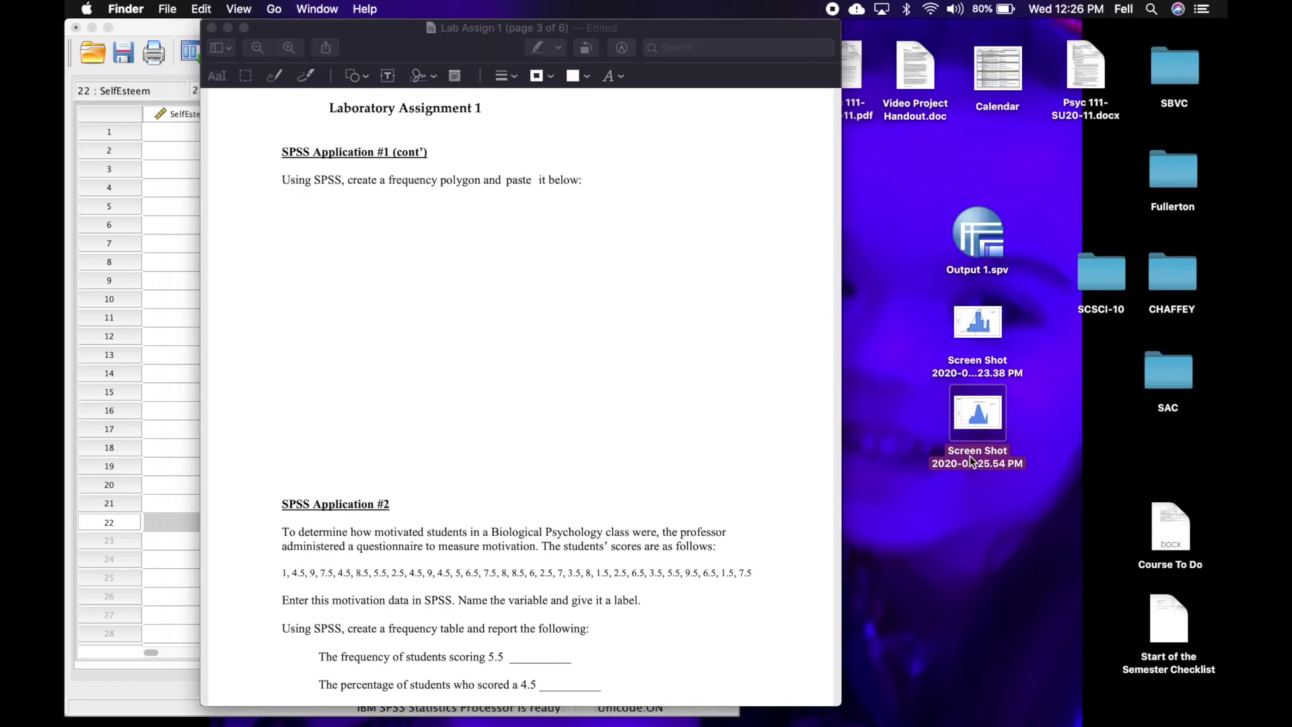
pyautogui.click(202, 9)
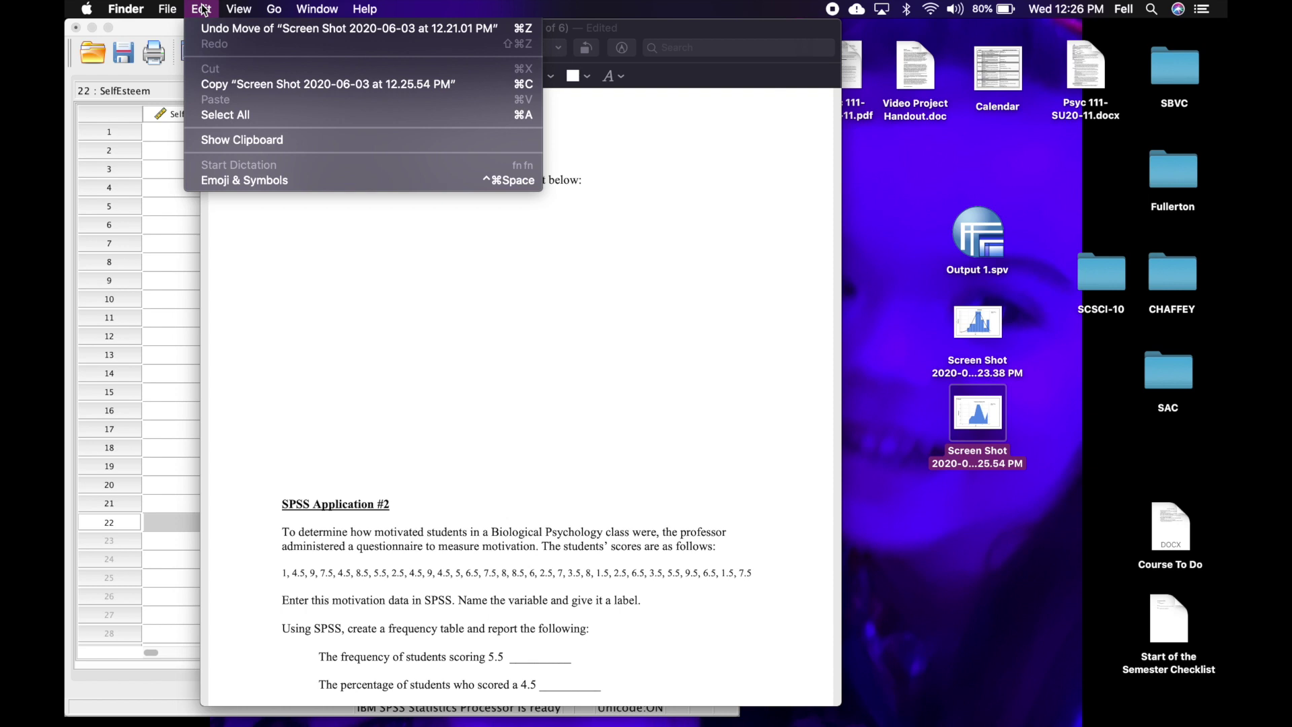
pyautogui.moveTo(166, 10)
pyautogui.click(603, 371)
# Show the page thumbnails and insert the frequency polygon screenshot file as a new page after the histogram page.
pyautogui.click(249, 9)
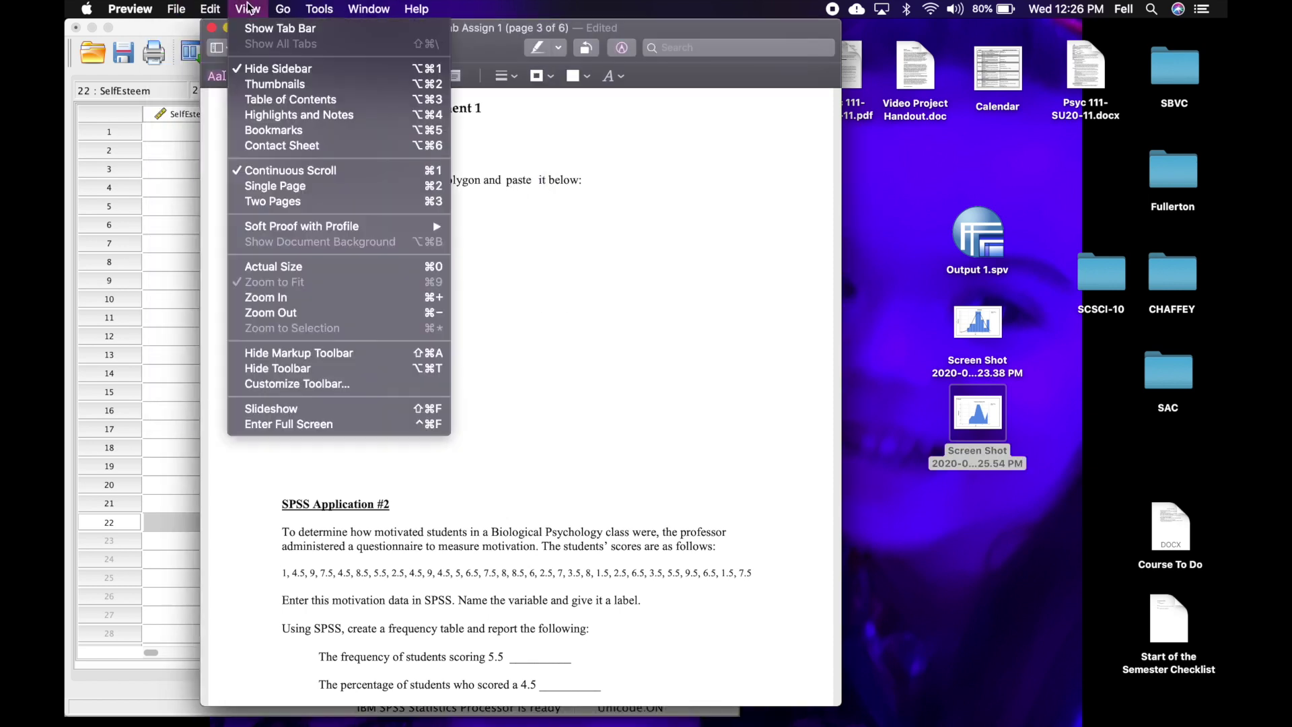
pyautogui.click(267, 81)
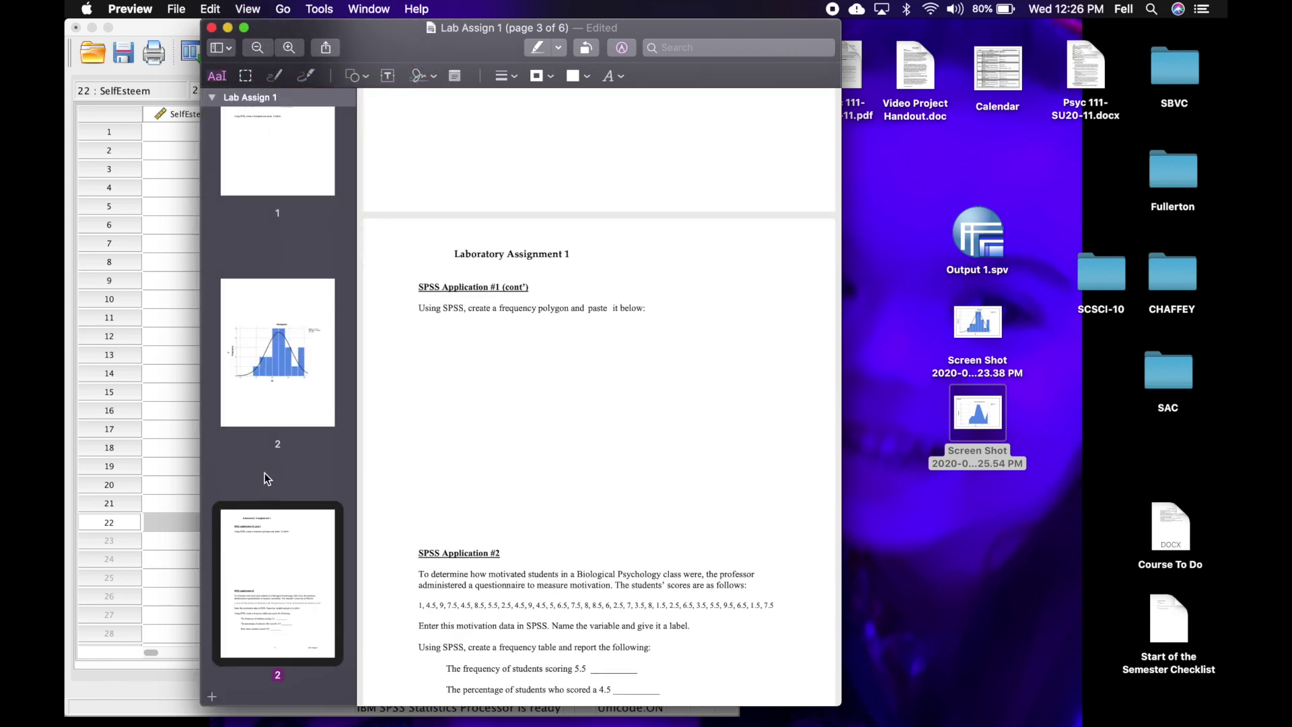
pyautogui.click(284, 371)
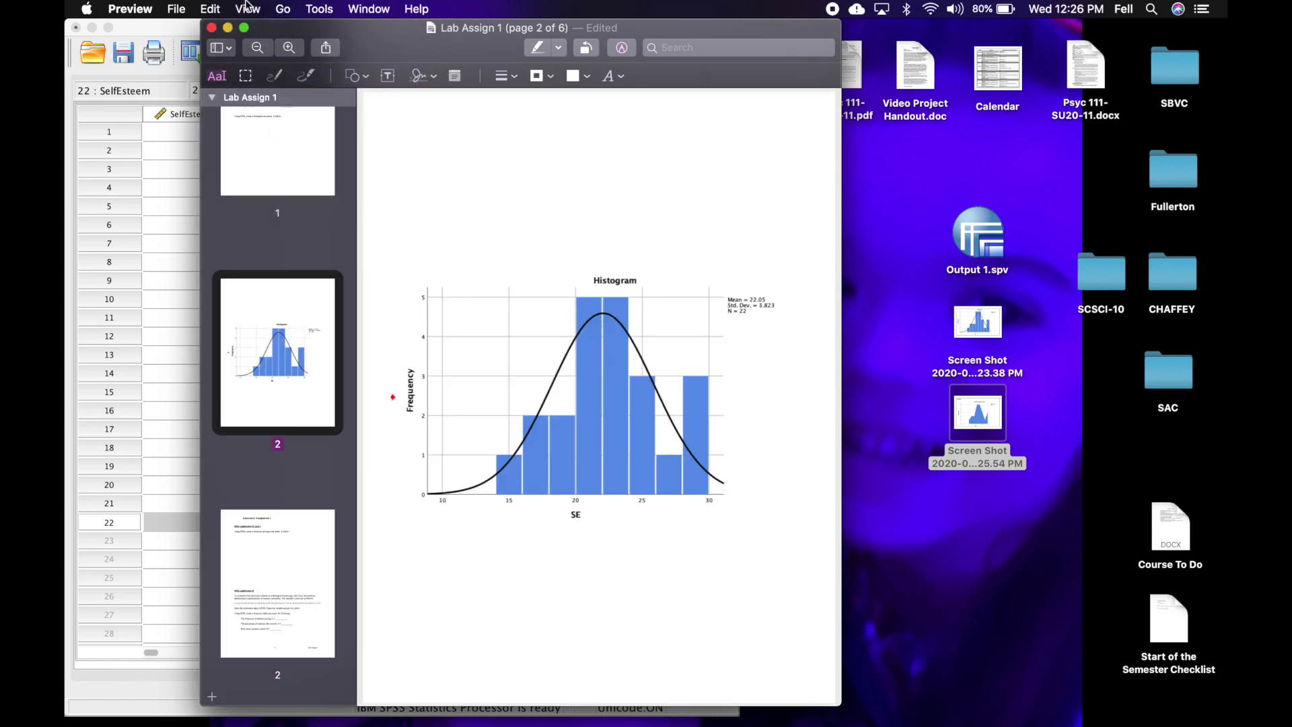
pyautogui.click(211, 9)
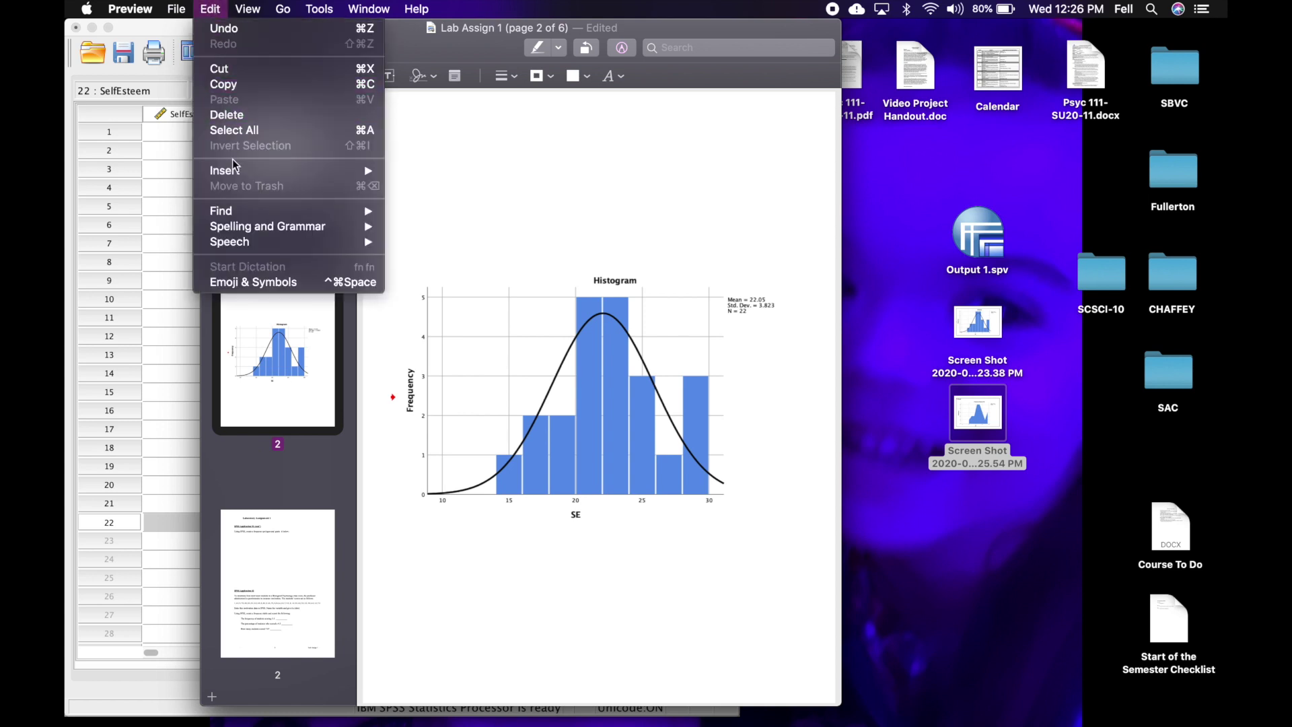
pyautogui.click(406, 172)
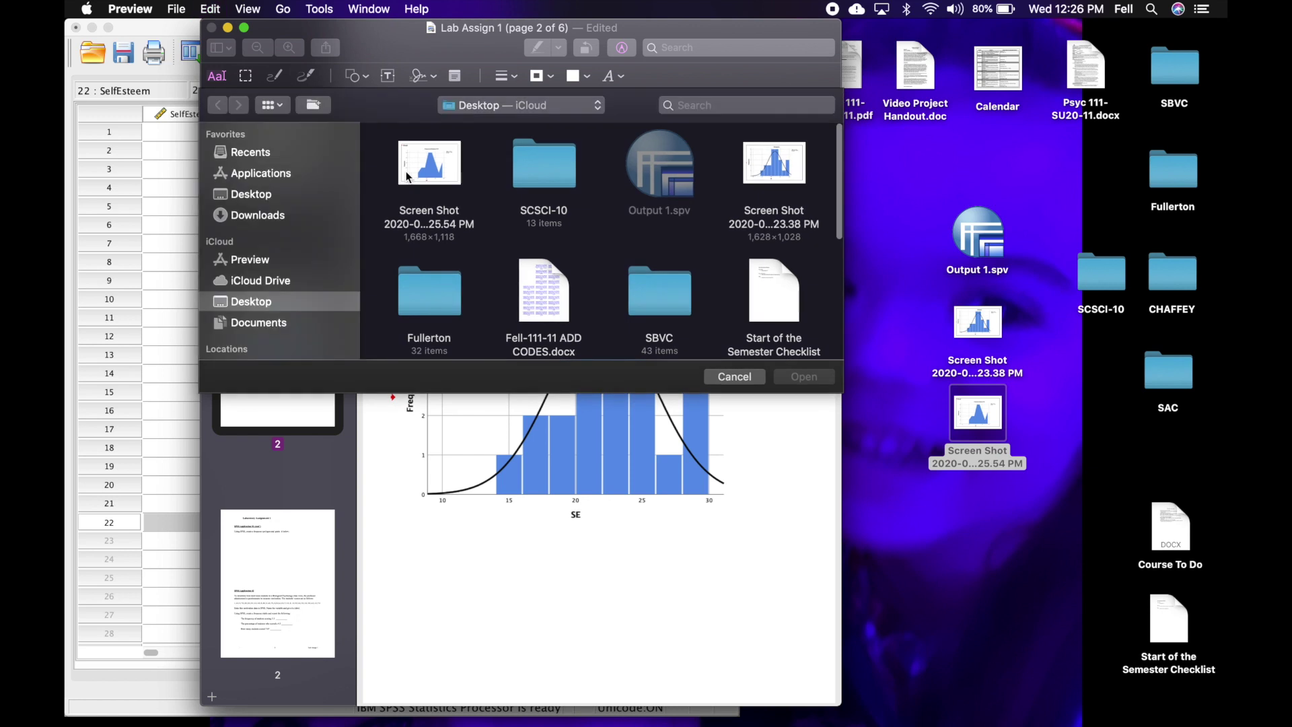
pyautogui.doubleClick(406, 171)
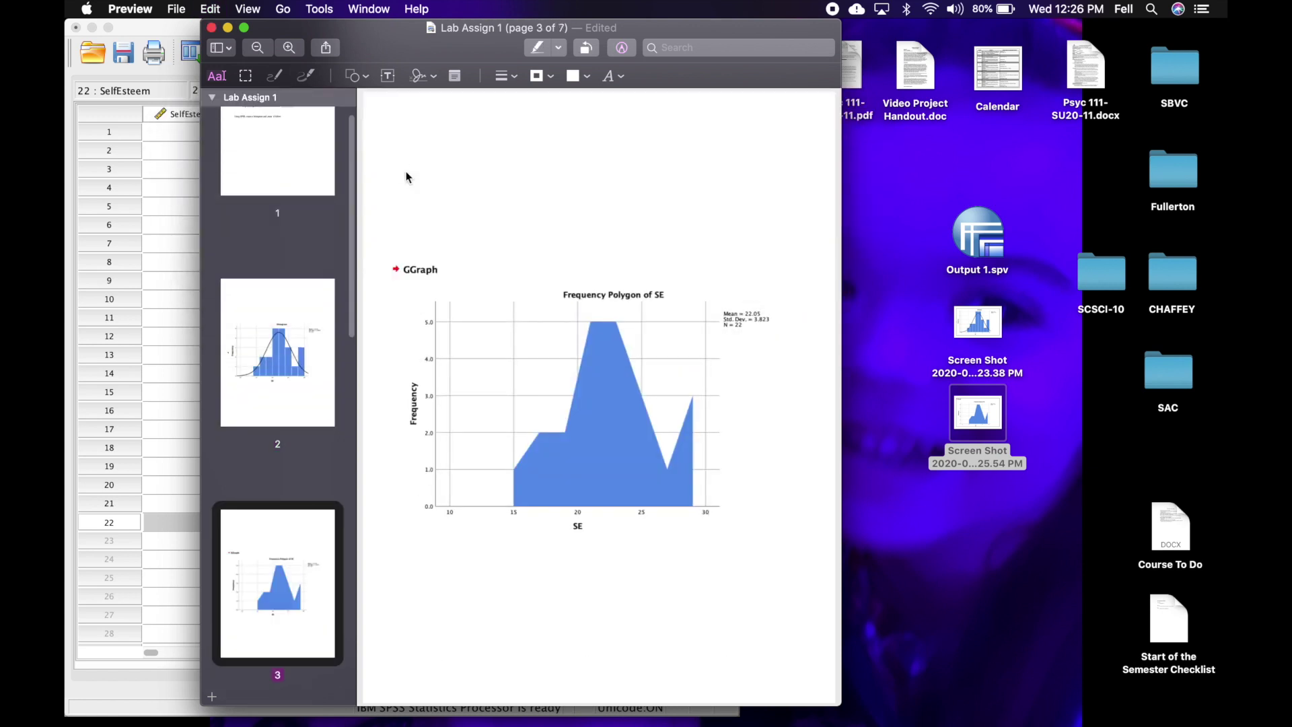
# Go to the assignment page that follows the inserted frequency polygon and contains SPSS Application #2.
pyautogui.scroll(-5, 294, 510)
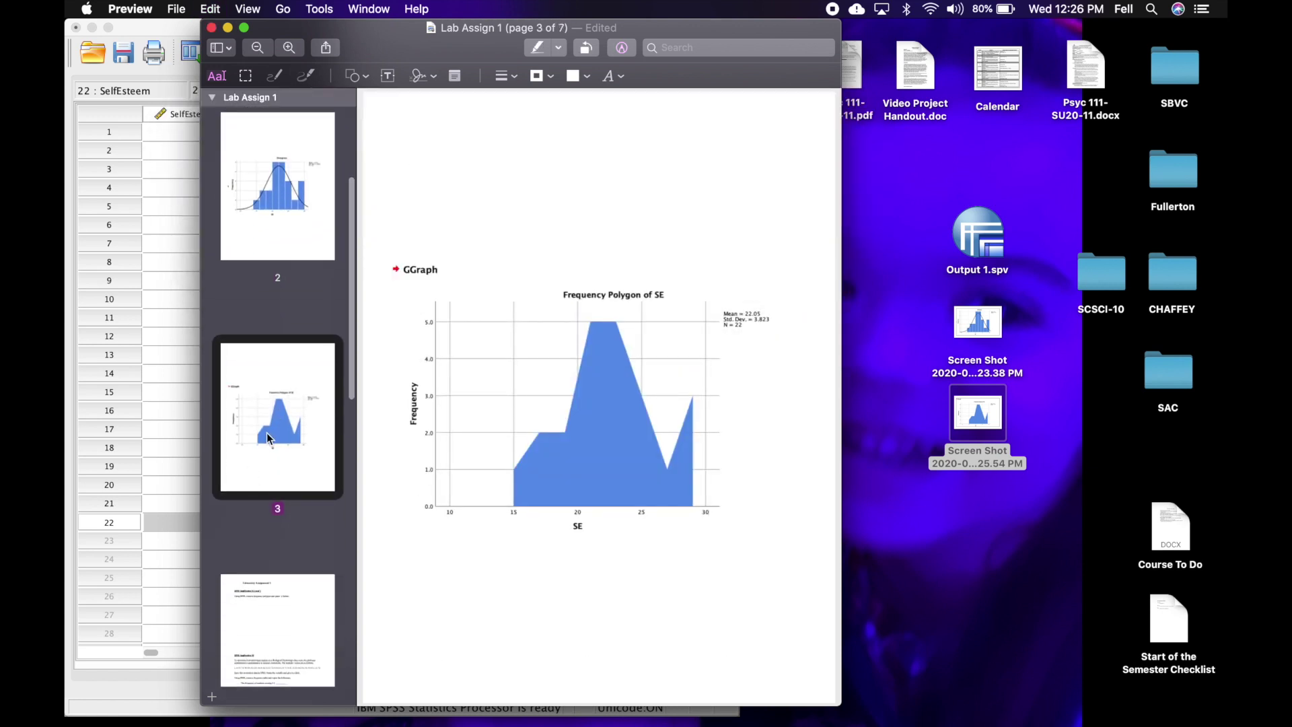
pyautogui.scroll(-5, 319, 428)
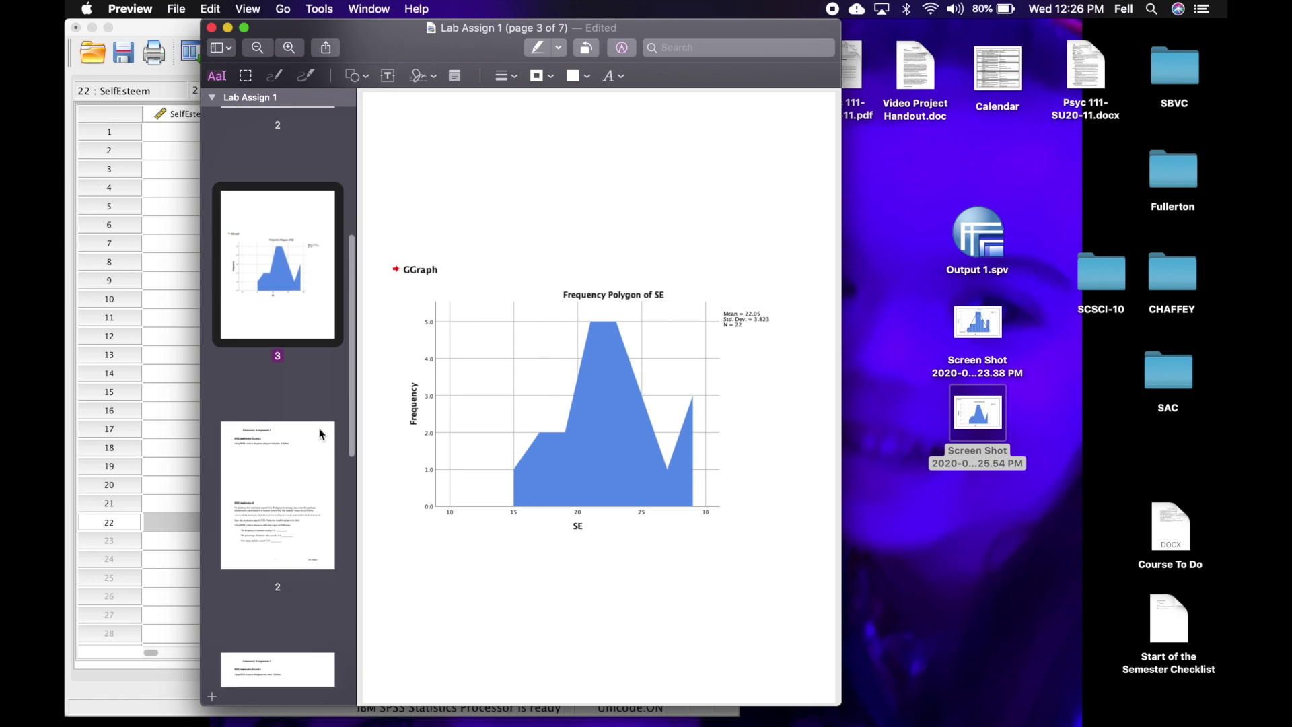
pyautogui.scroll(-1, 319, 431)
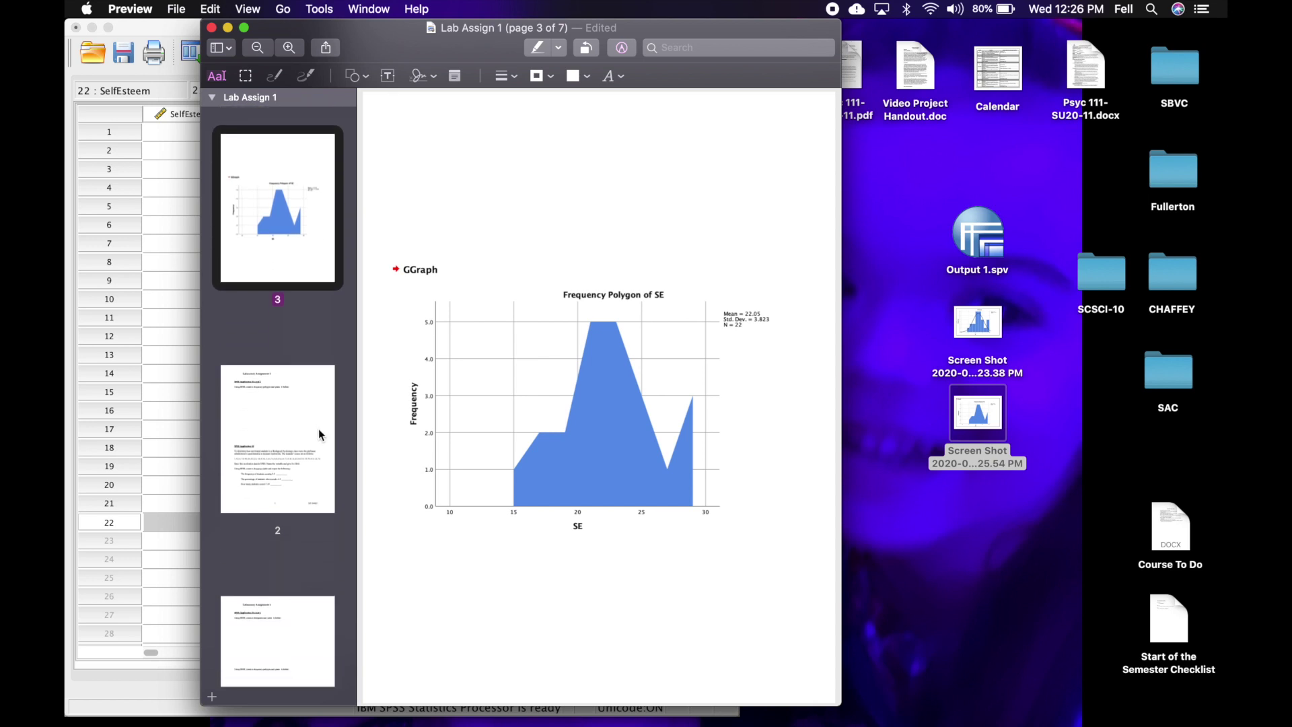
pyautogui.click(319, 433)
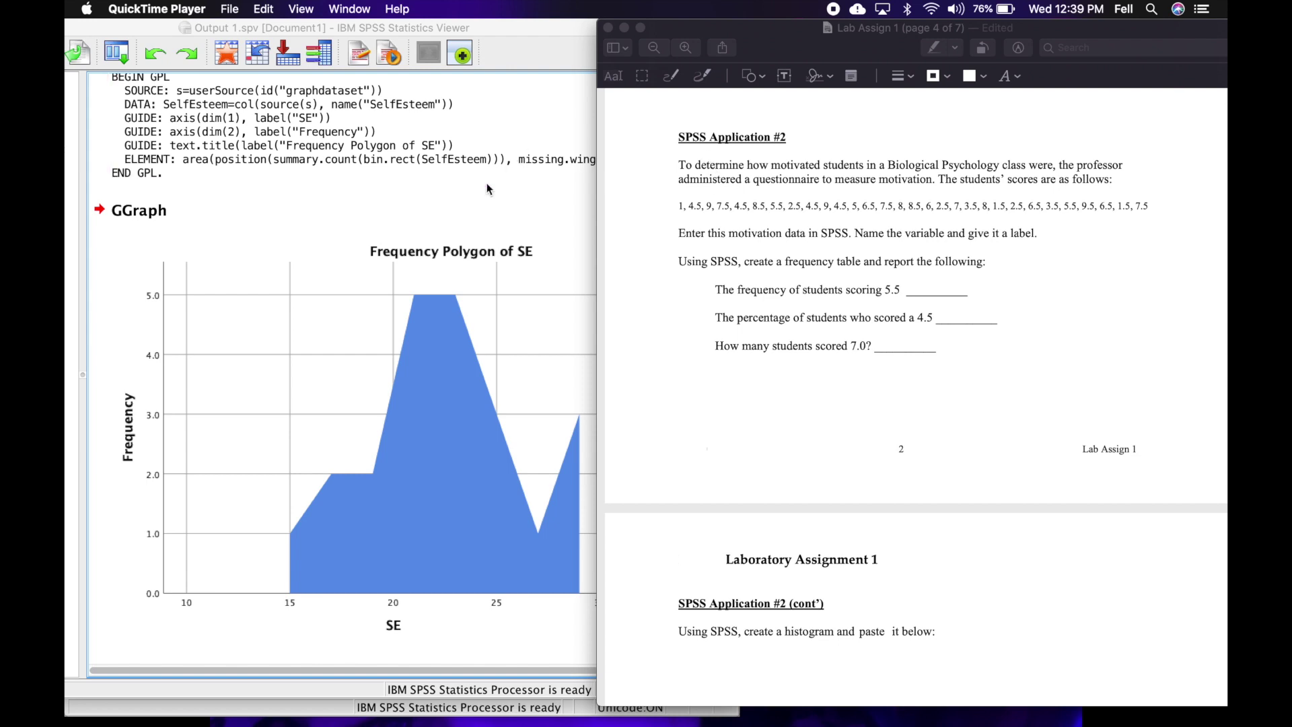
# Shift the SPSS output window to show its outline, and bring the first Frequencies results into view beside the assignment.
pyautogui.scroll(-1, 377, 336)
pyautogui.click(334, 413)
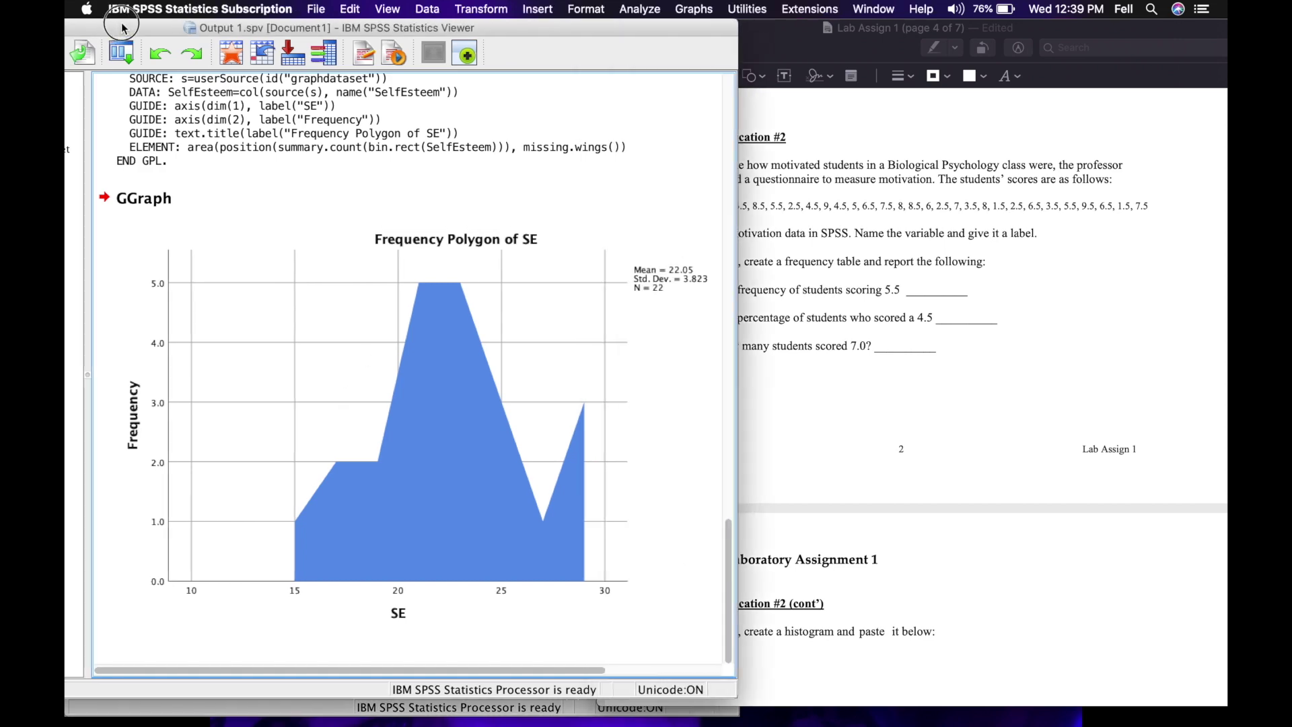
pyautogui.click(706, 129)
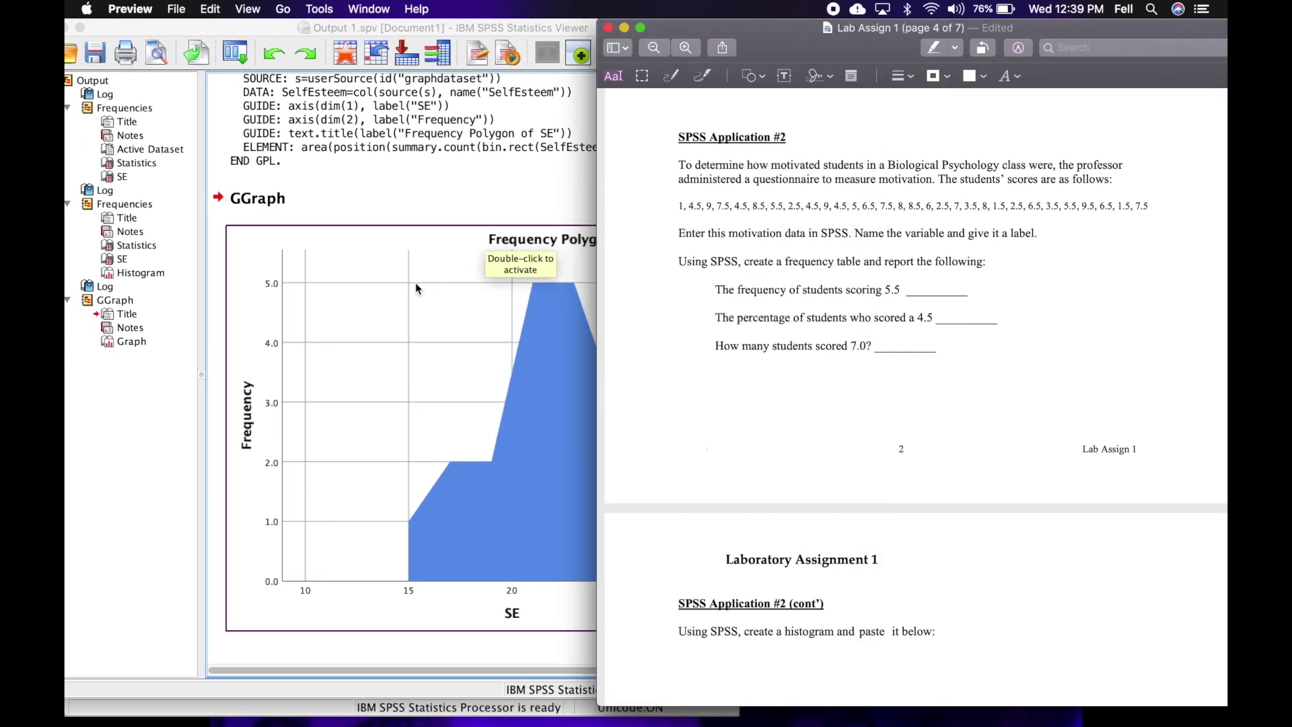
pyautogui.scroll(15, 416, 288)
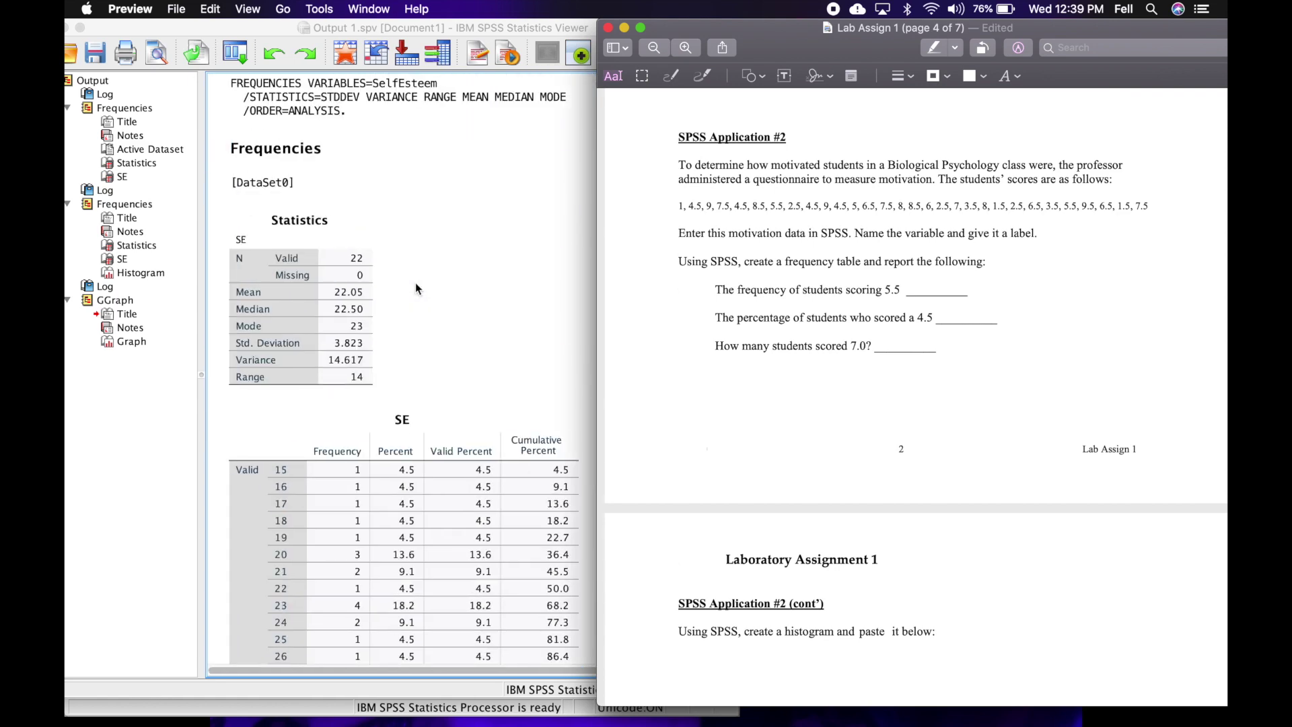
# Change the first Frequencies heading in the output to "Frequencies: SPSS Application 1".
pyautogui.click(356, 107)
pyautogui.click(297, 151)
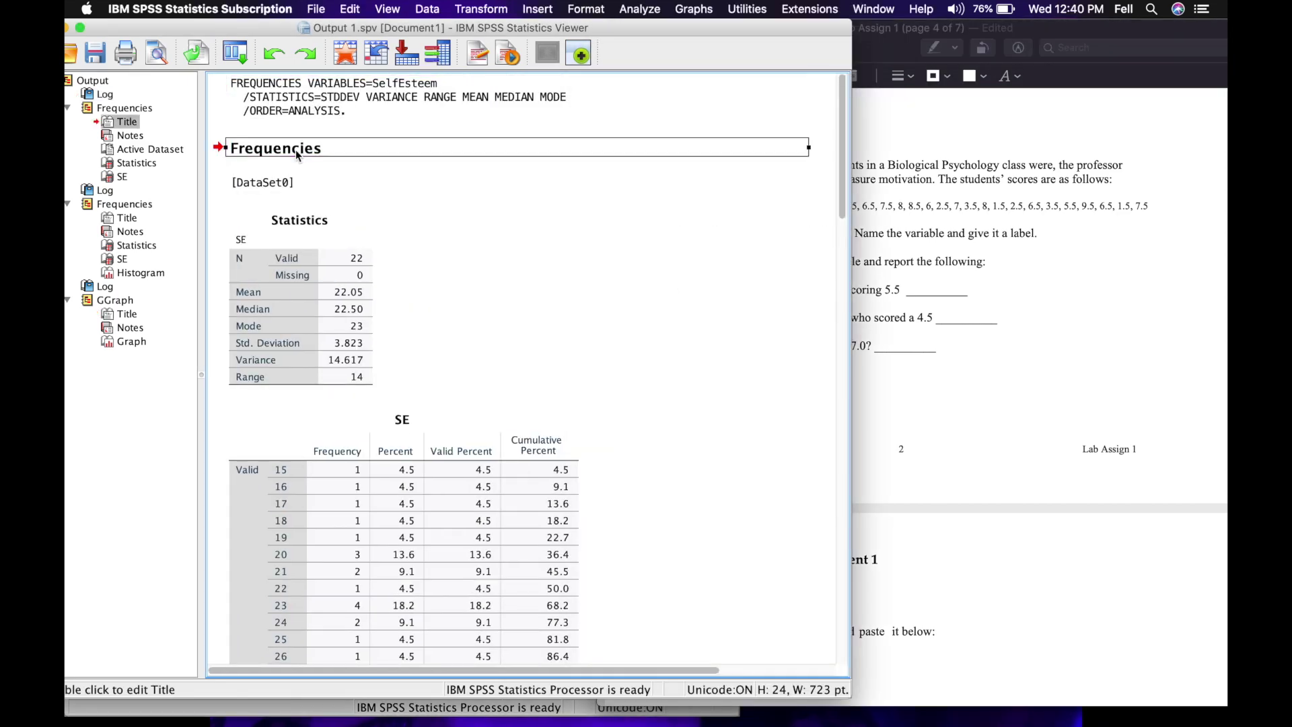
pyautogui.click(300, 103)
pyautogui.click(290, 153)
pyautogui.click(322, 150)
pyautogui.doubleClick(322, 150)
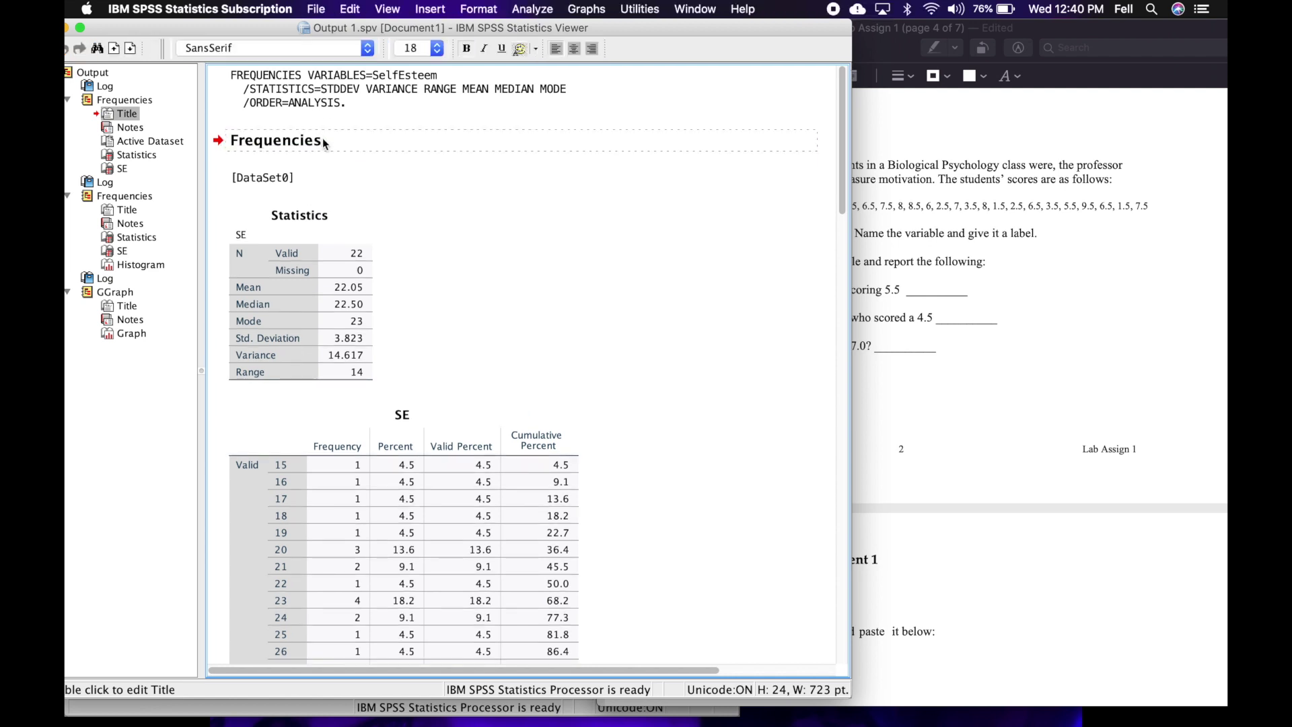
pyautogui.write(': SP')
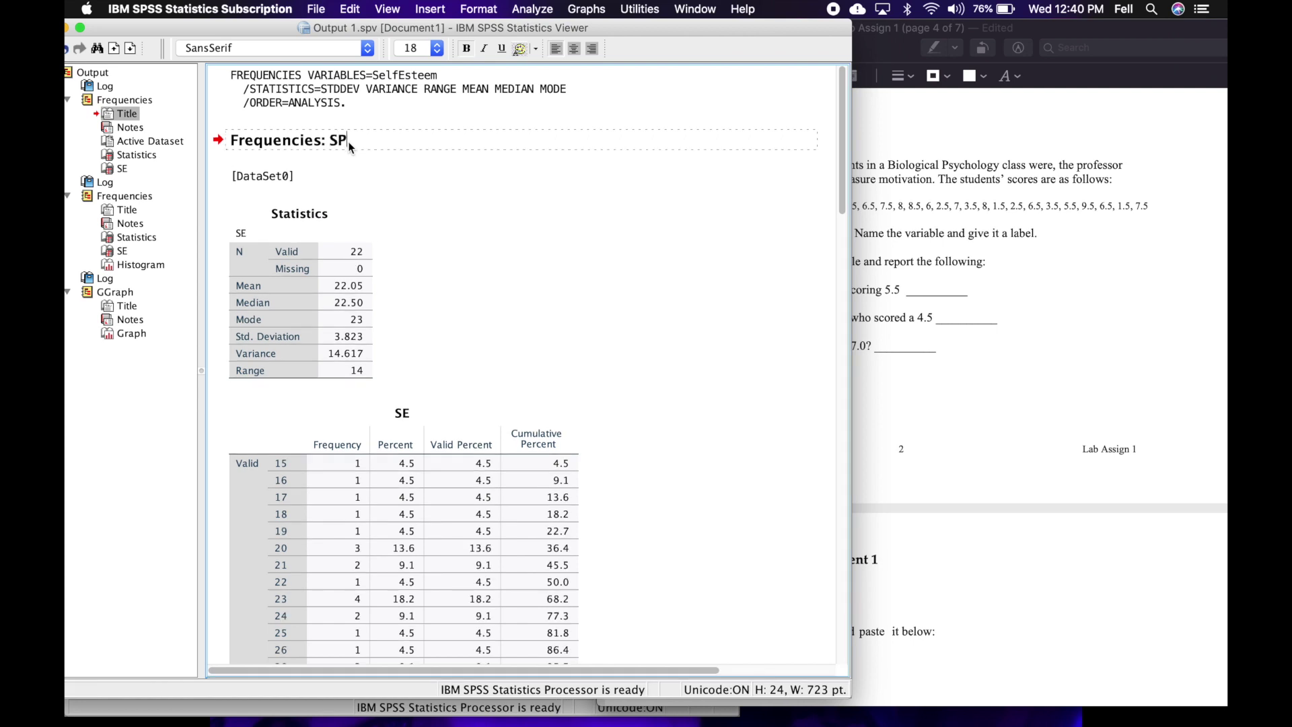
pyautogui.write('SS Application 1')
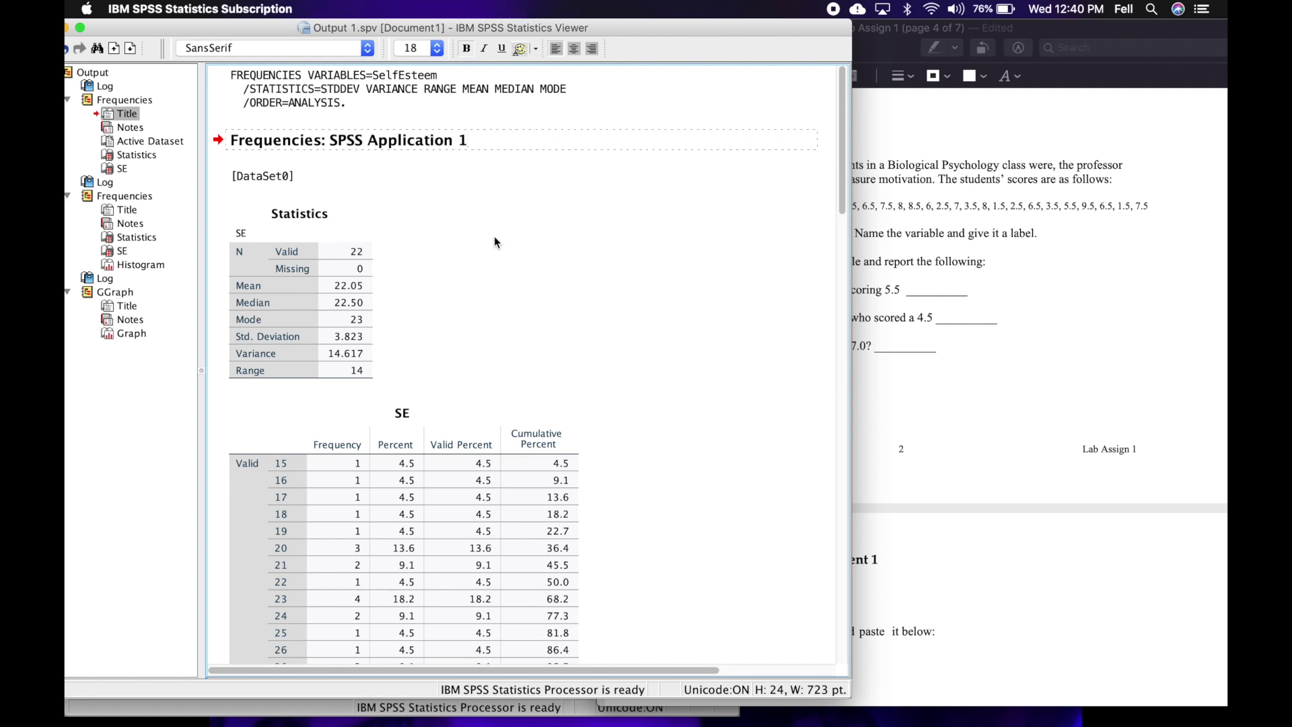
# Review the output from the SPSS Application 1 heading down to the frequency polygon, alongside the SPSS Application #2 instructions.
pyautogui.click(494, 236)
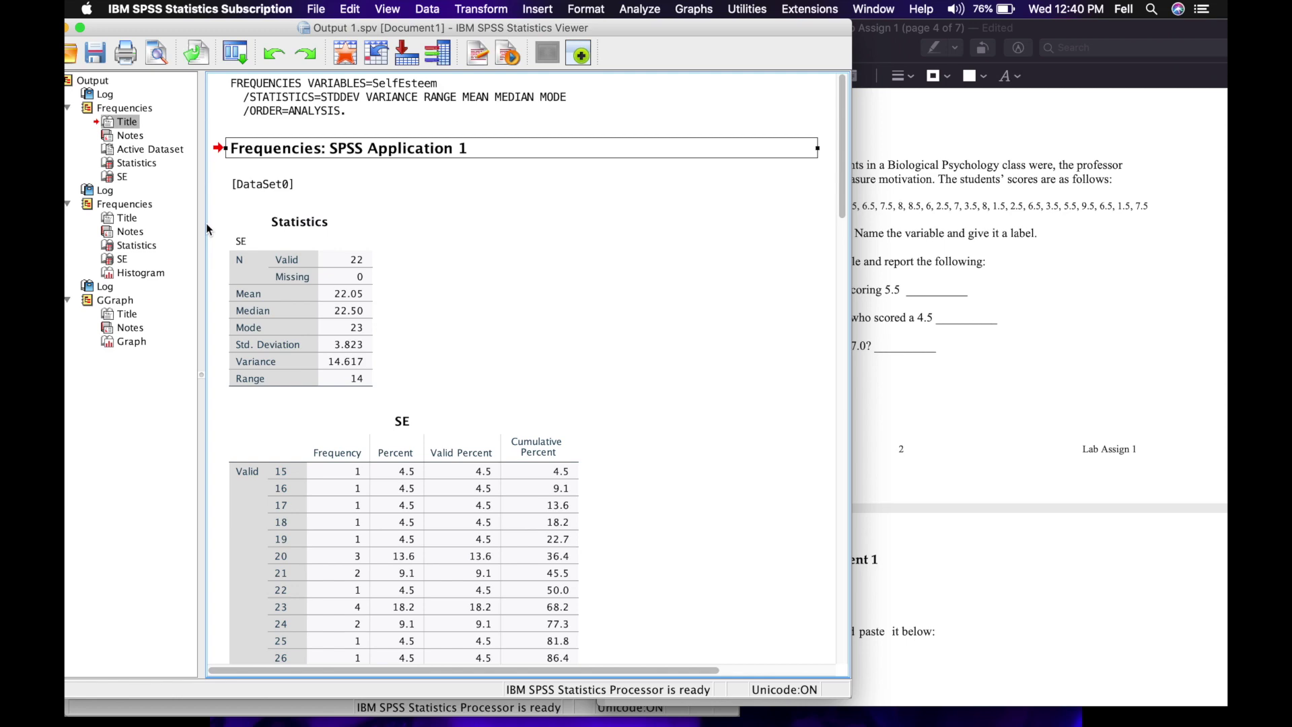
pyautogui.scroll(-15, 550, 263)
pyautogui.scroll(-3, 550, 263)
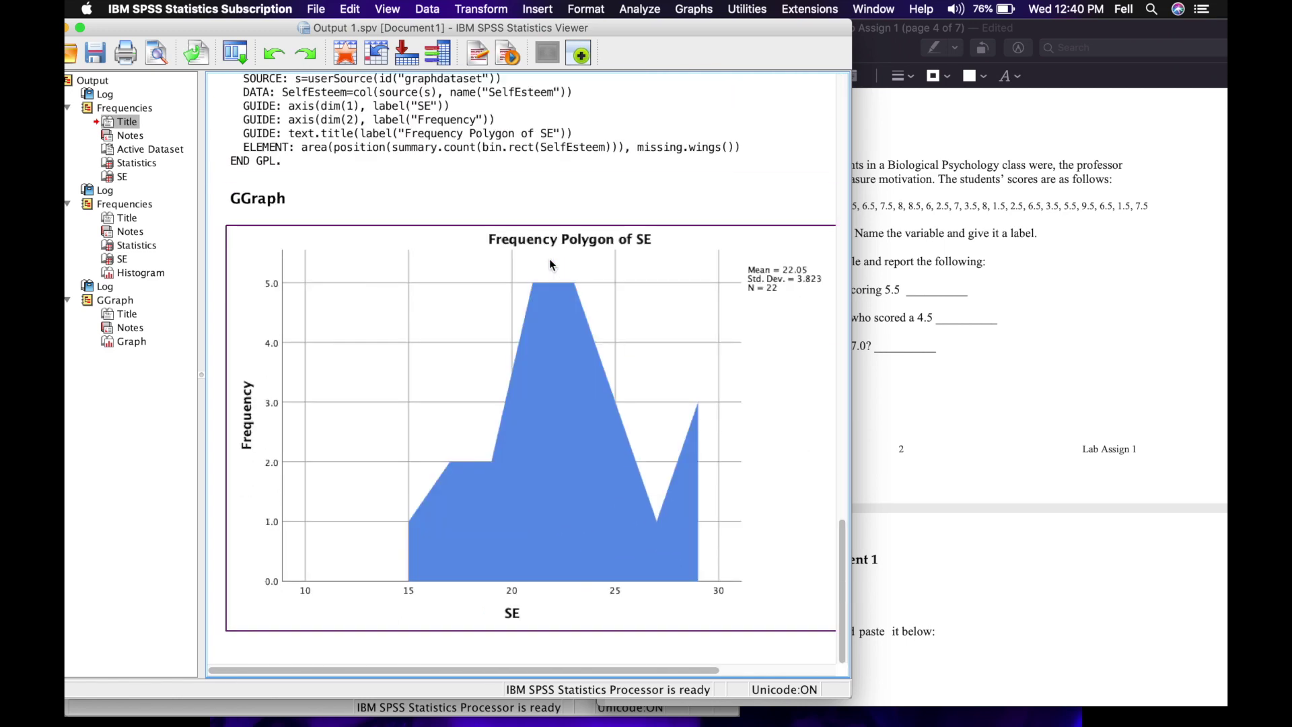
pyautogui.click(429, 407)
pyautogui.click(957, 418)
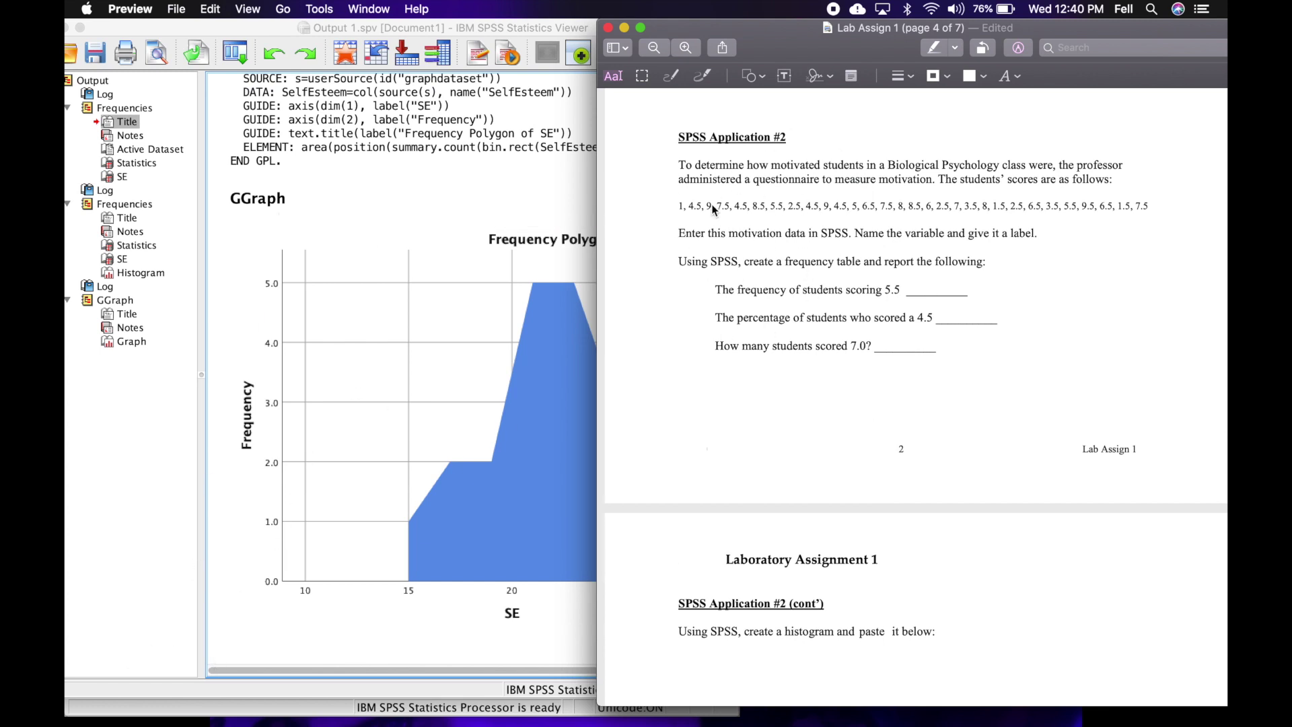
pyautogui.scroll(15, 422, 337)
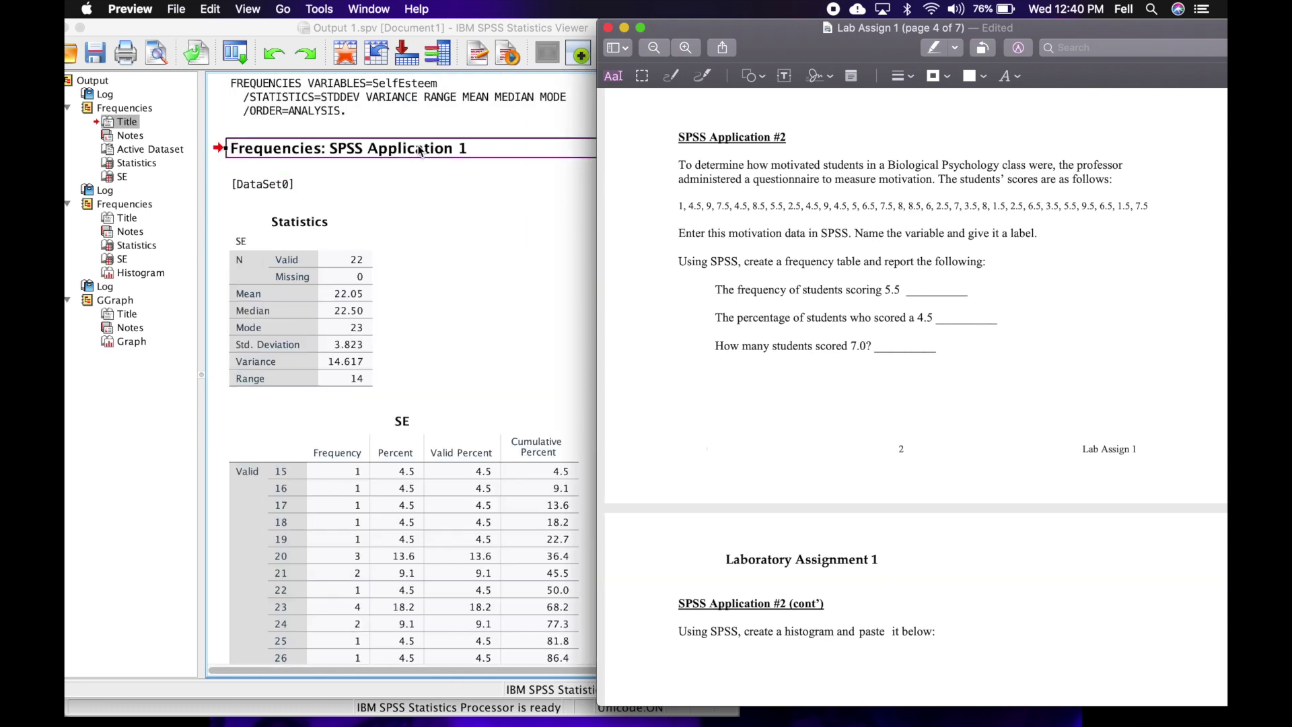
pyautogui.scroll(-15, 427, 437)
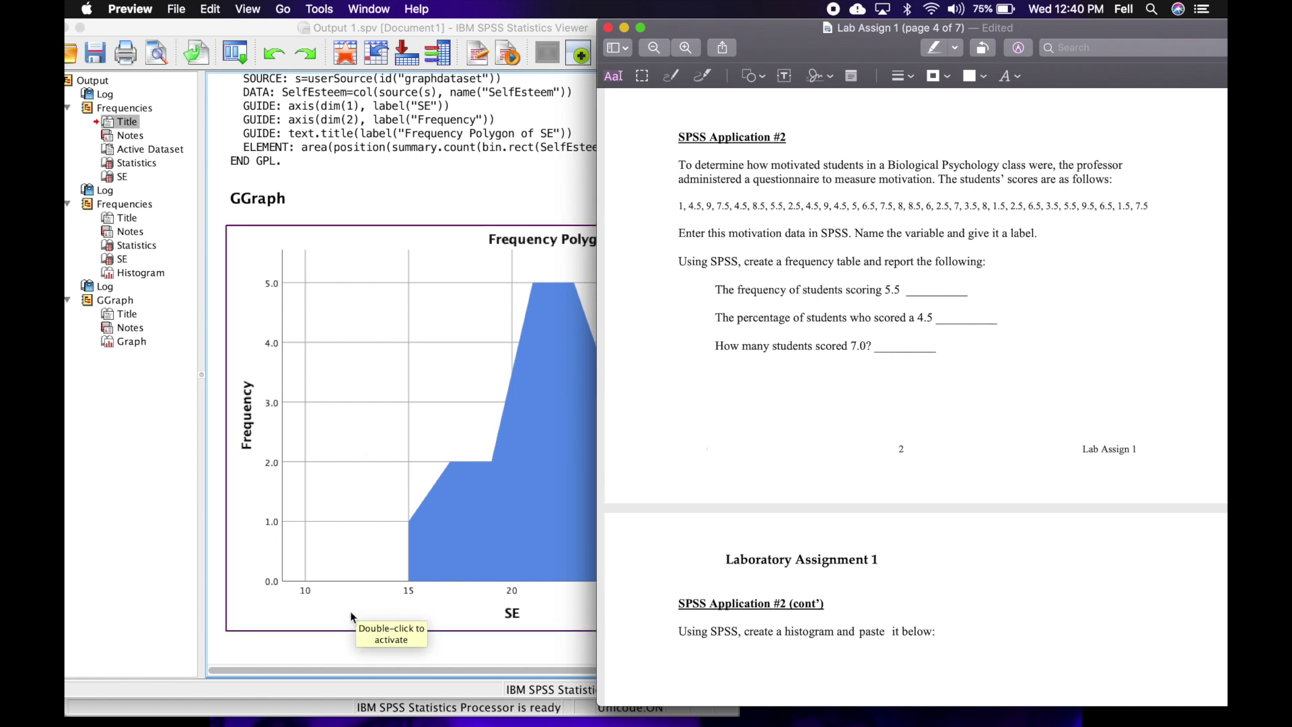
pyautogui.click(336, 646)
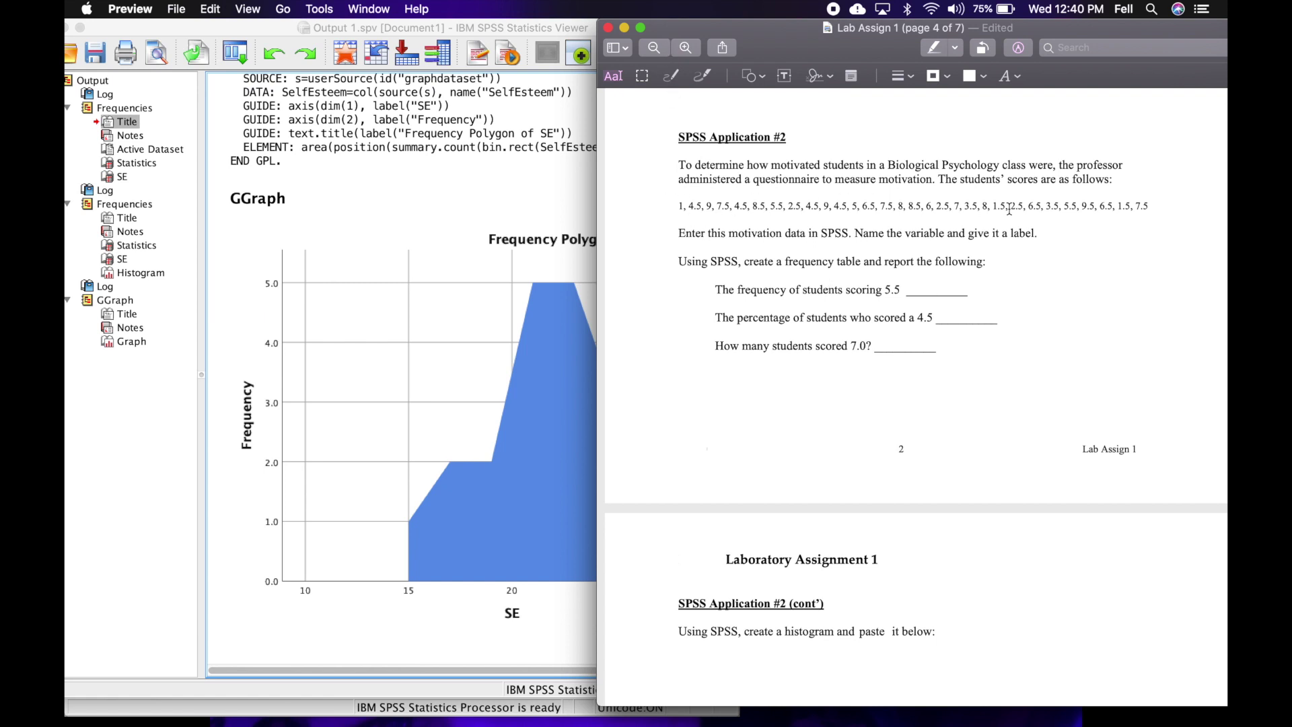
# Bring the SPSS Data Editor forward and show its variable definitions.
pyautogui.moveTo(117, 30); pyautogui.dragTo(579, 29)
pyautogui.click(122, 204)
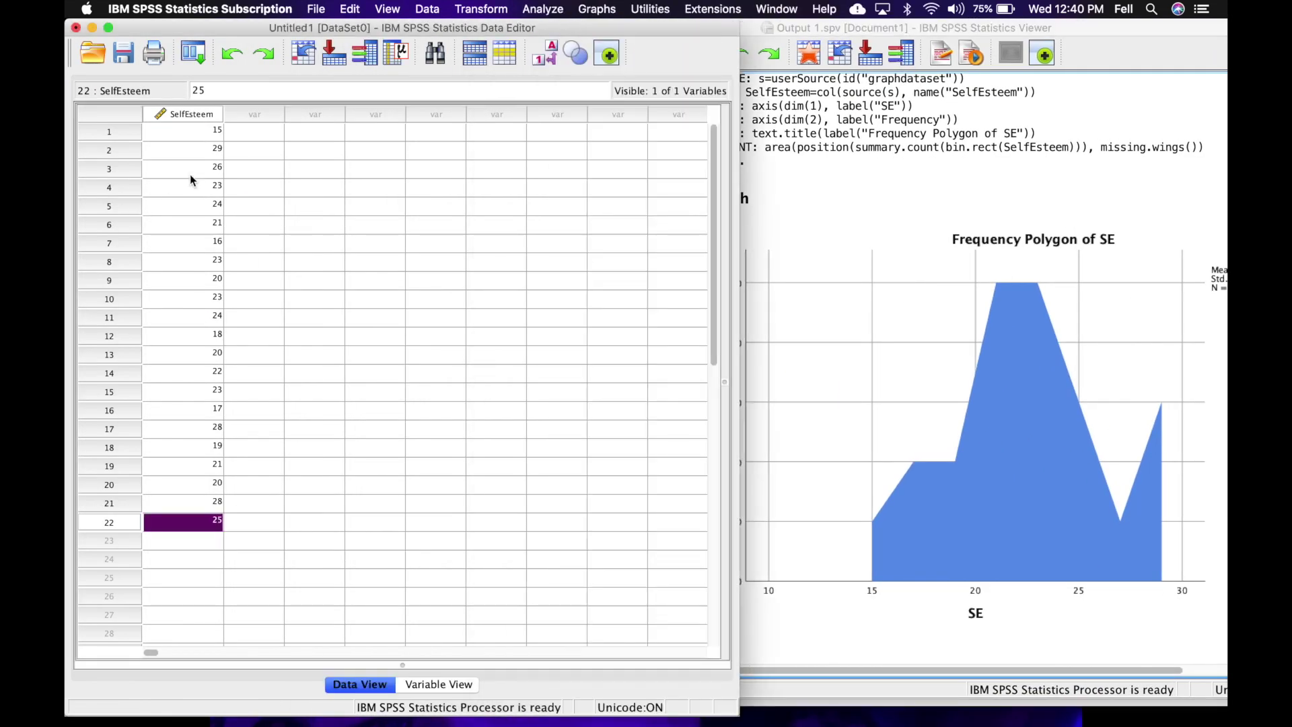
pyautogui.click(135, 202)
pyautogui.click(266, 115)
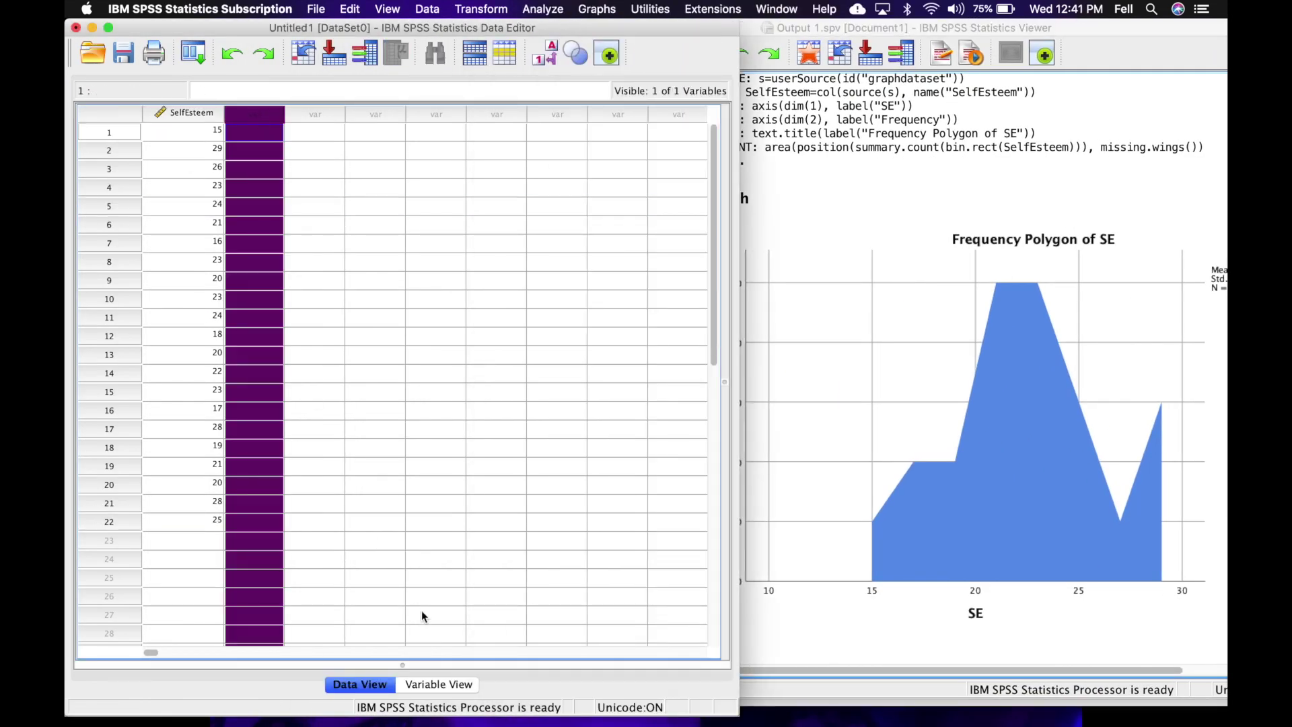
pyautogui.click(445, 685)
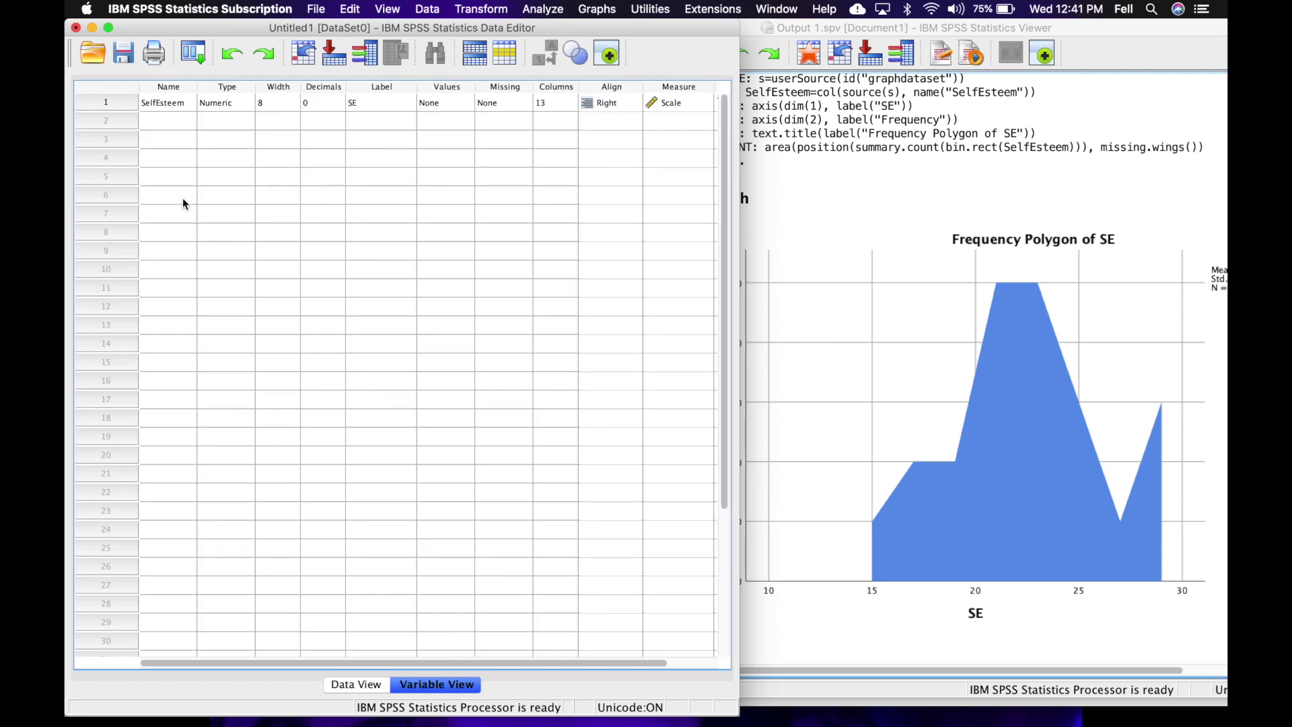
# Add a second numeric variable in the row below SelfEsteem and set its decimals to 1.
pyautogui.click(183, 121)
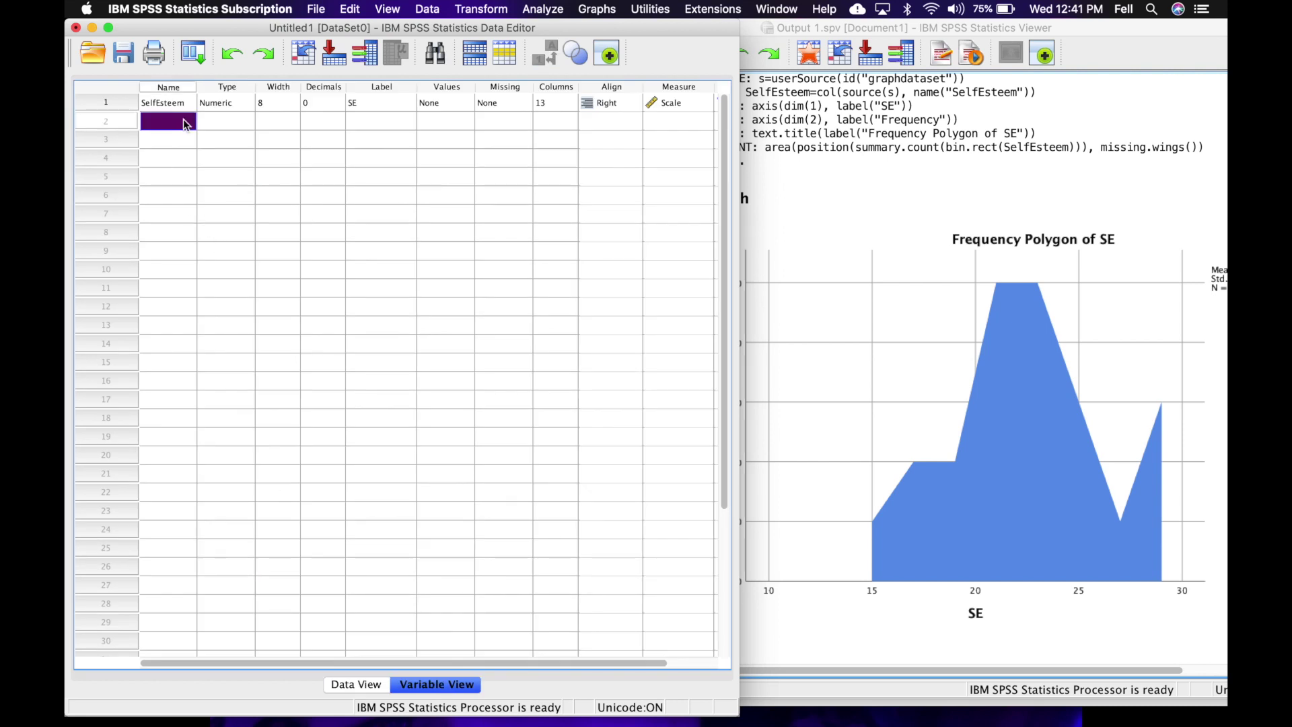
pyautogui.click(323, 125)
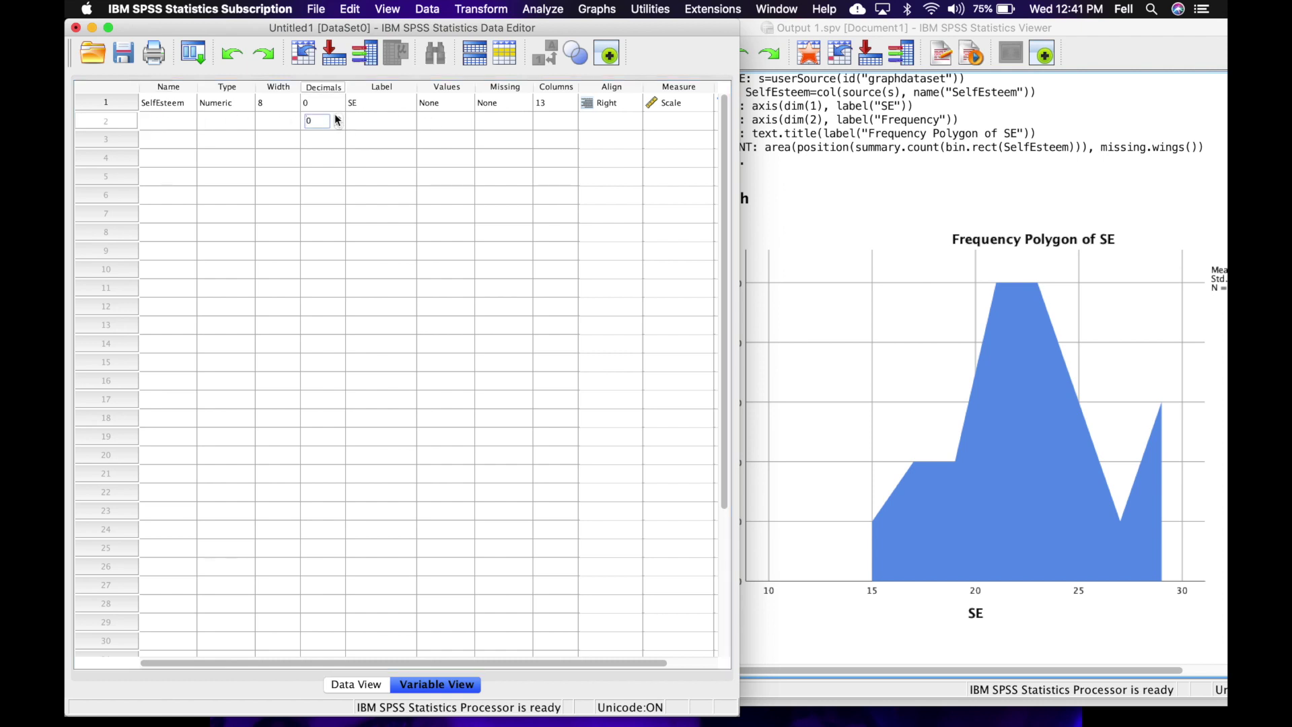
pyautogui.click(338, 117)
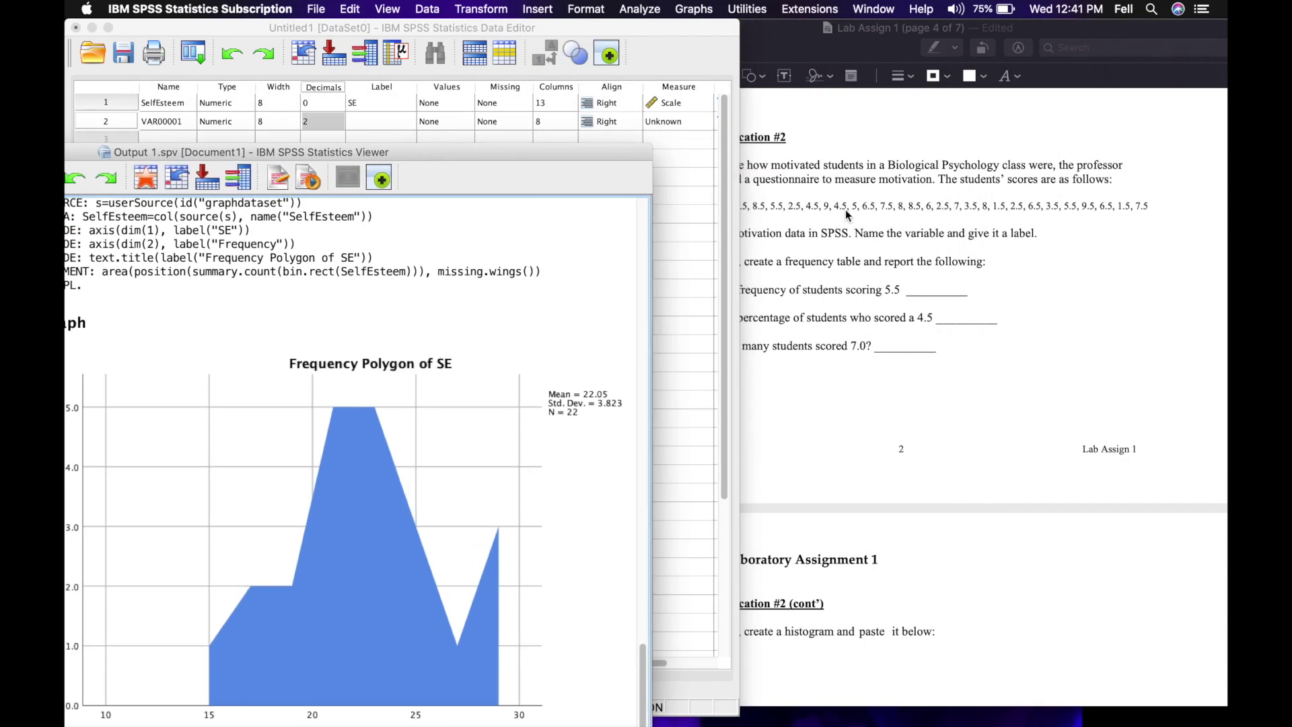
pyautogui.click(555, 151)
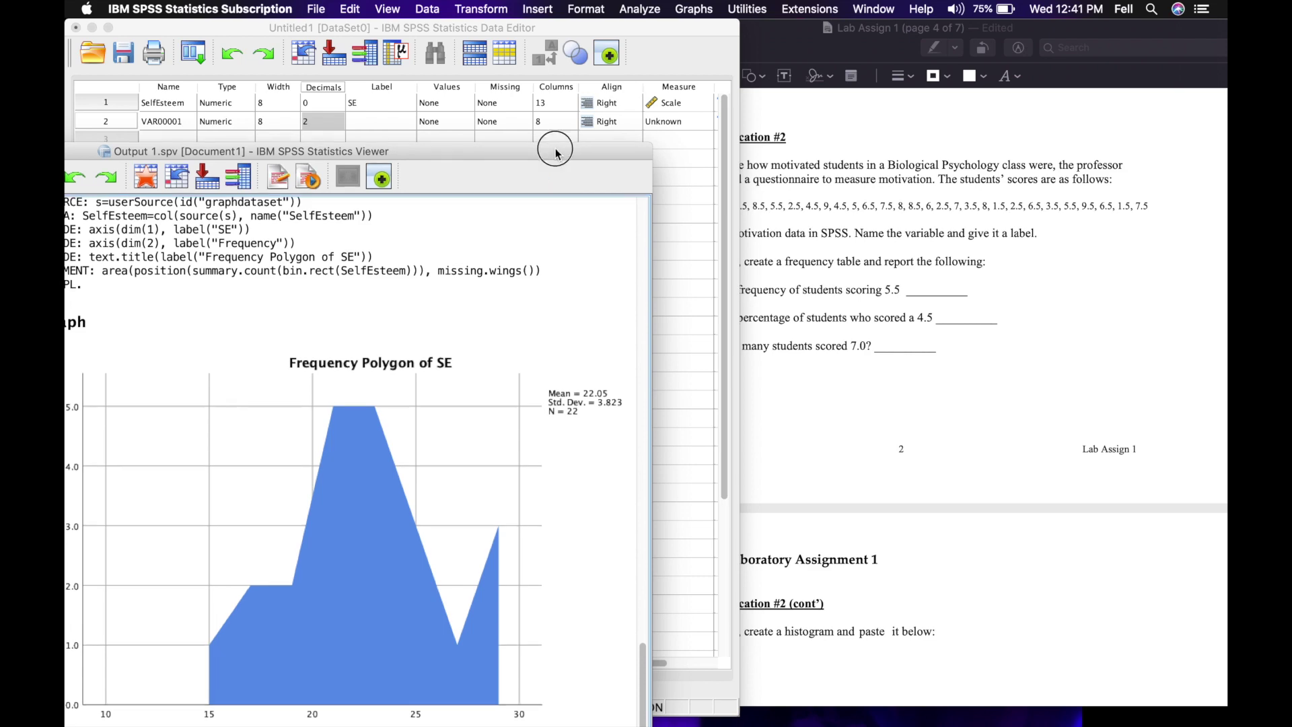
pyautogui.moveTo(555, 151); pyautogui.dragTo(1223, 92)
pyautogui.click(329, 117)
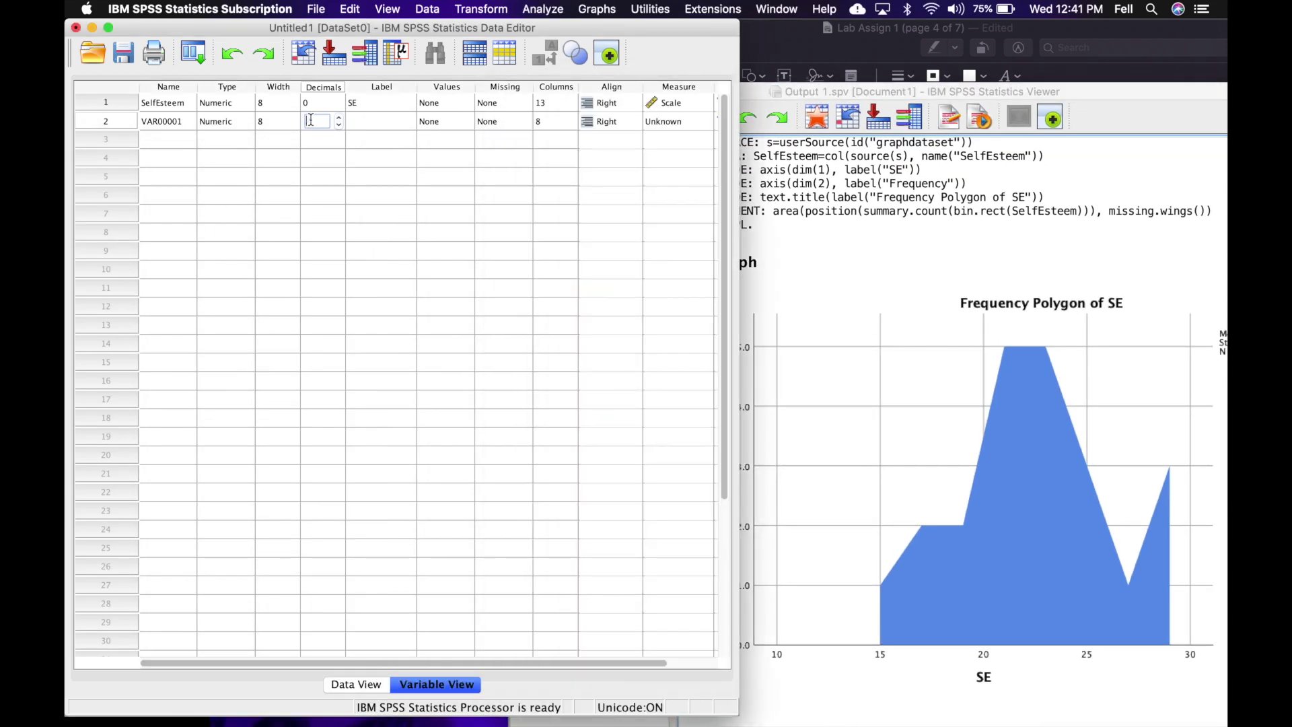
pyautogui.click(385, 121)
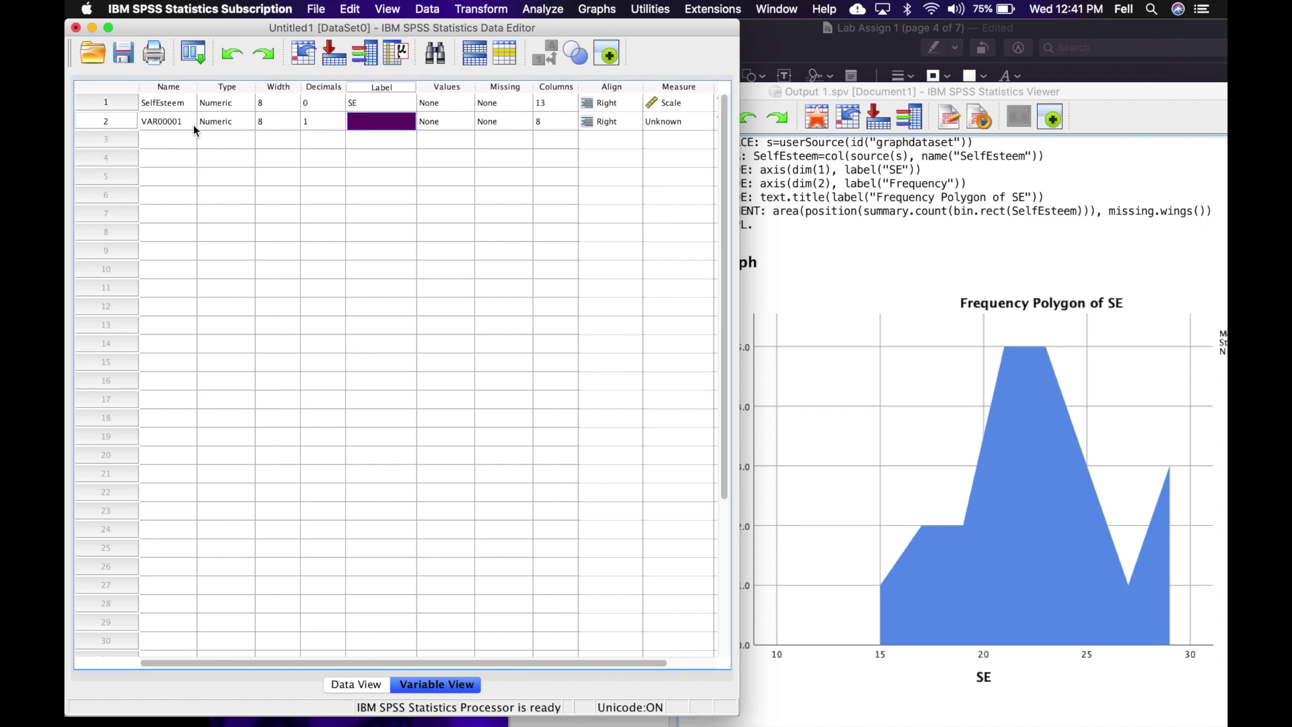
# Return to the data values and read through the SPSS Application #2 questions and graph tasks in the assignment.
pyautogui.click(357, 684)
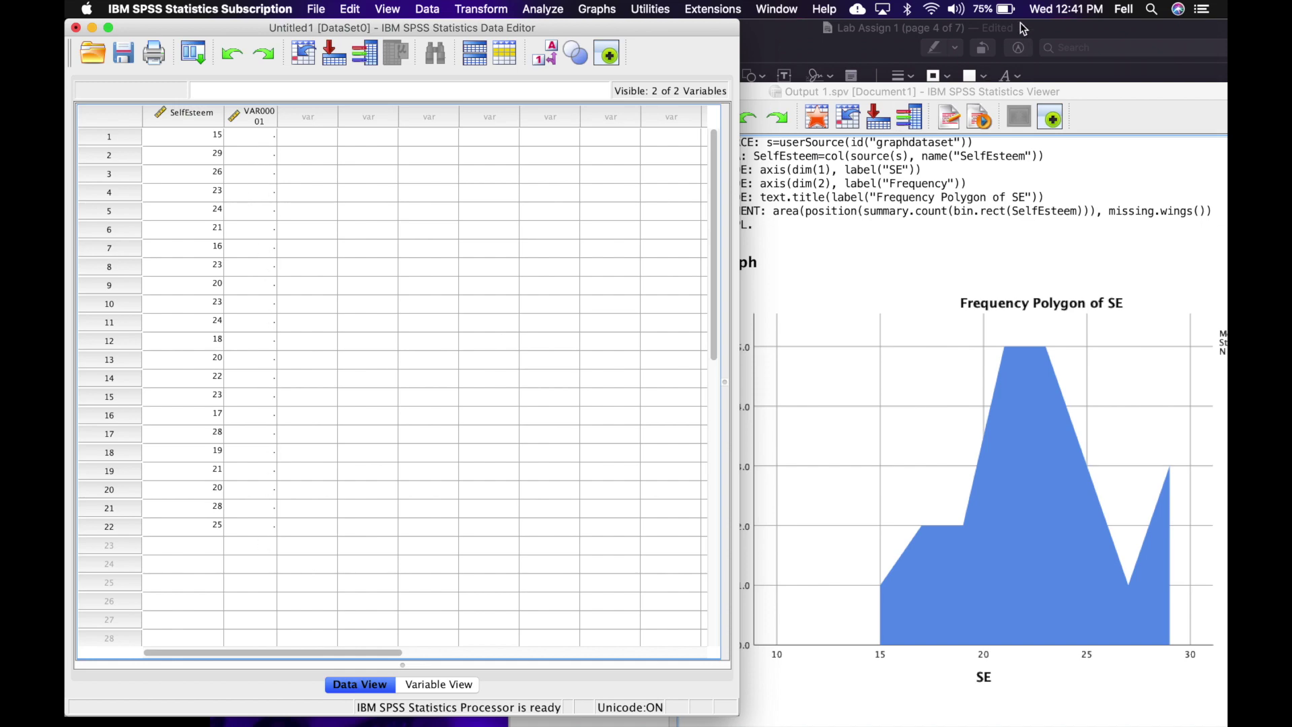
pyautogui.moveTo(1076, 27); pyautogui.dragTo(1114, 27)
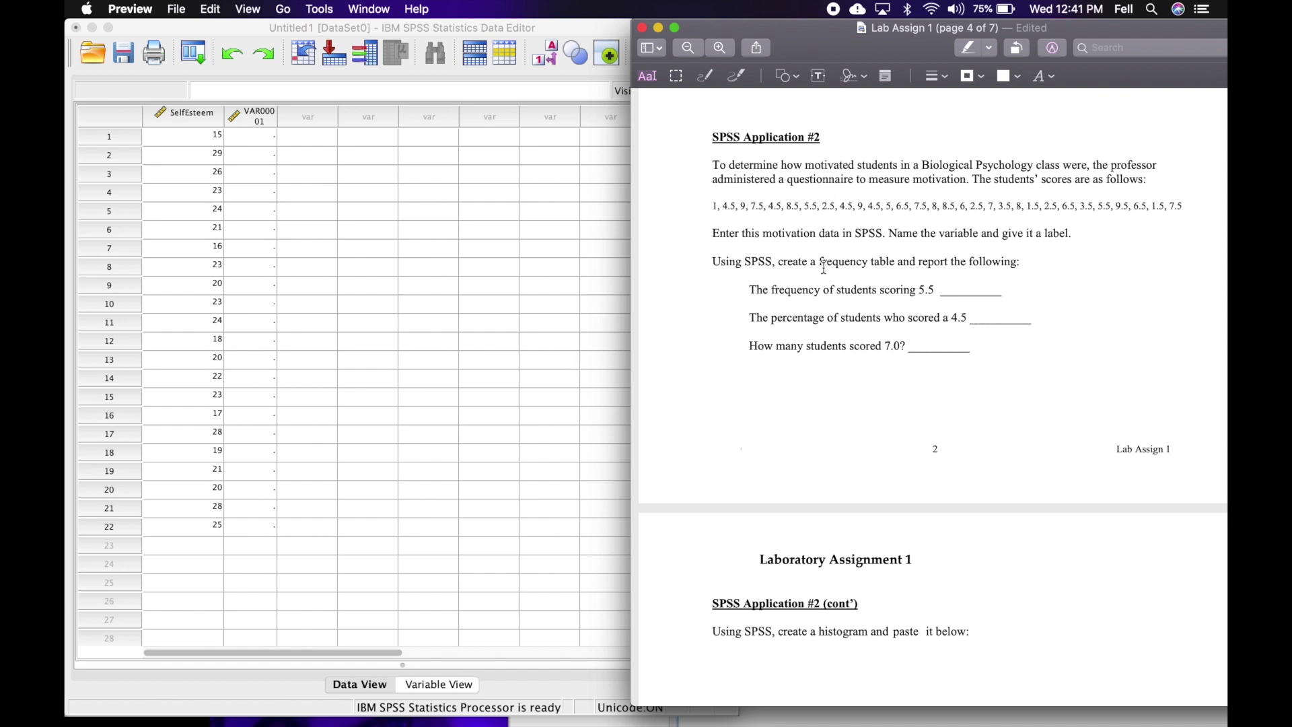
pyautogui.scroll(-10, 805, 373)
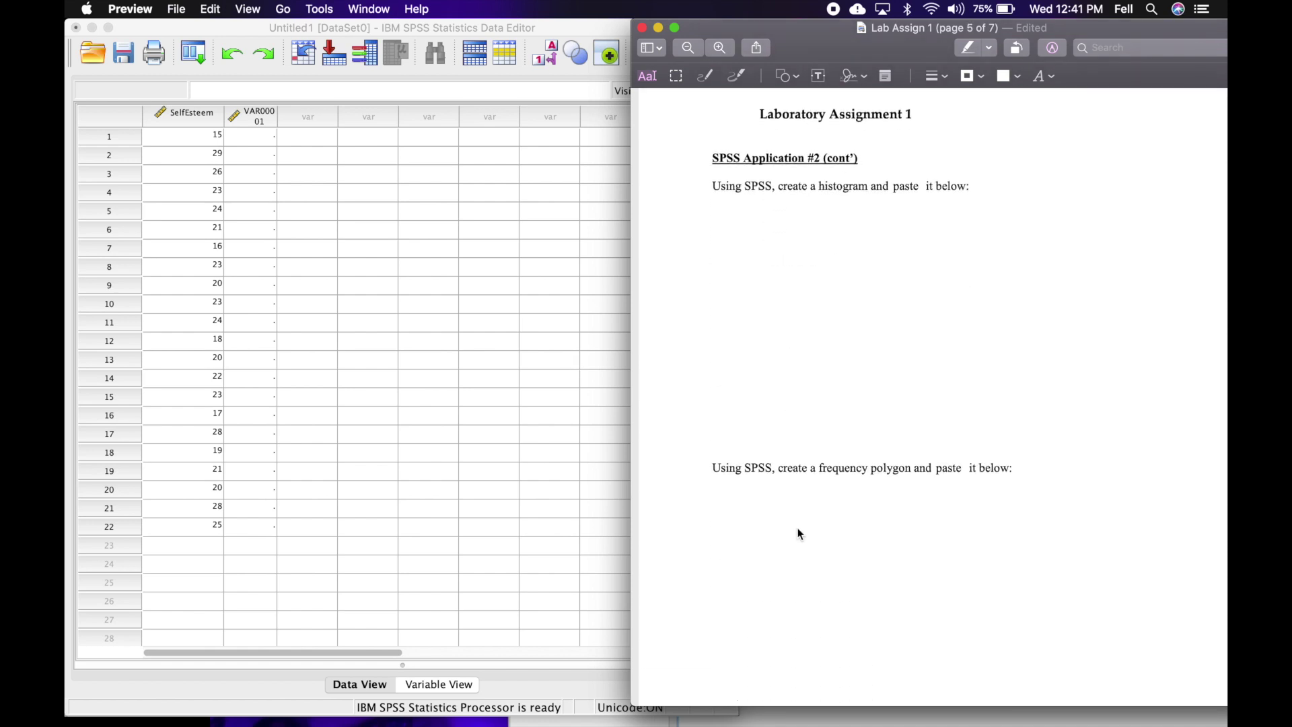
pyautogui.scroll(4, 799, 534)
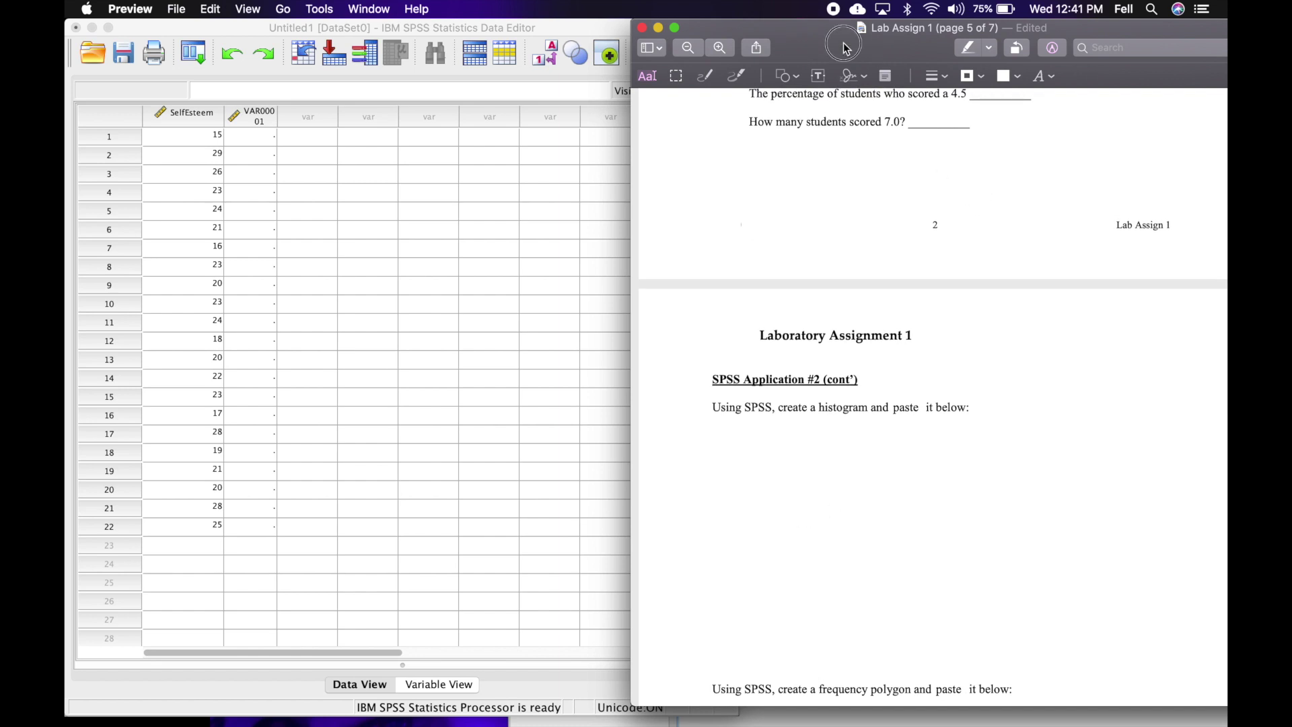
pyautogui.scroll(5, 850, 235)
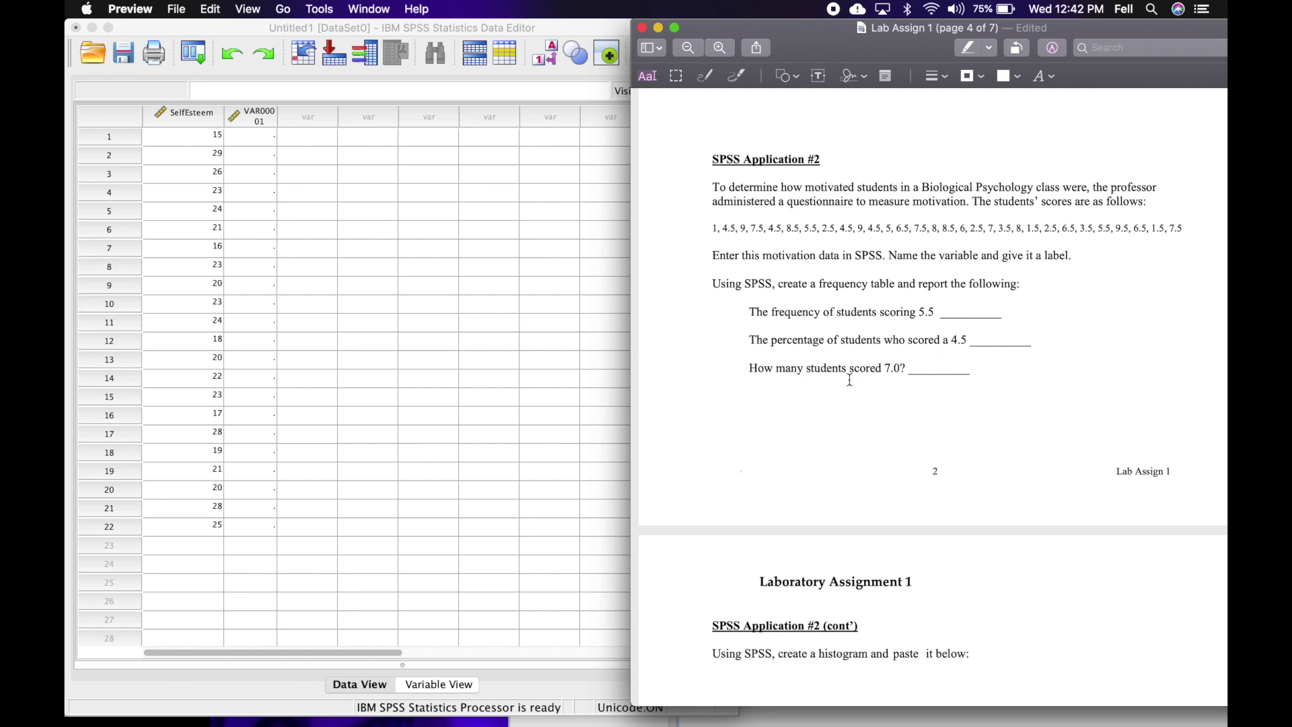
# Move the assignment aside and examine the Statistics and SE frequency tables at the start of the SPSS output.
pyautogui.moveTo(787, 35); pyautogui.dragTo(1009, 35)
pyautogui.click(796, 254)
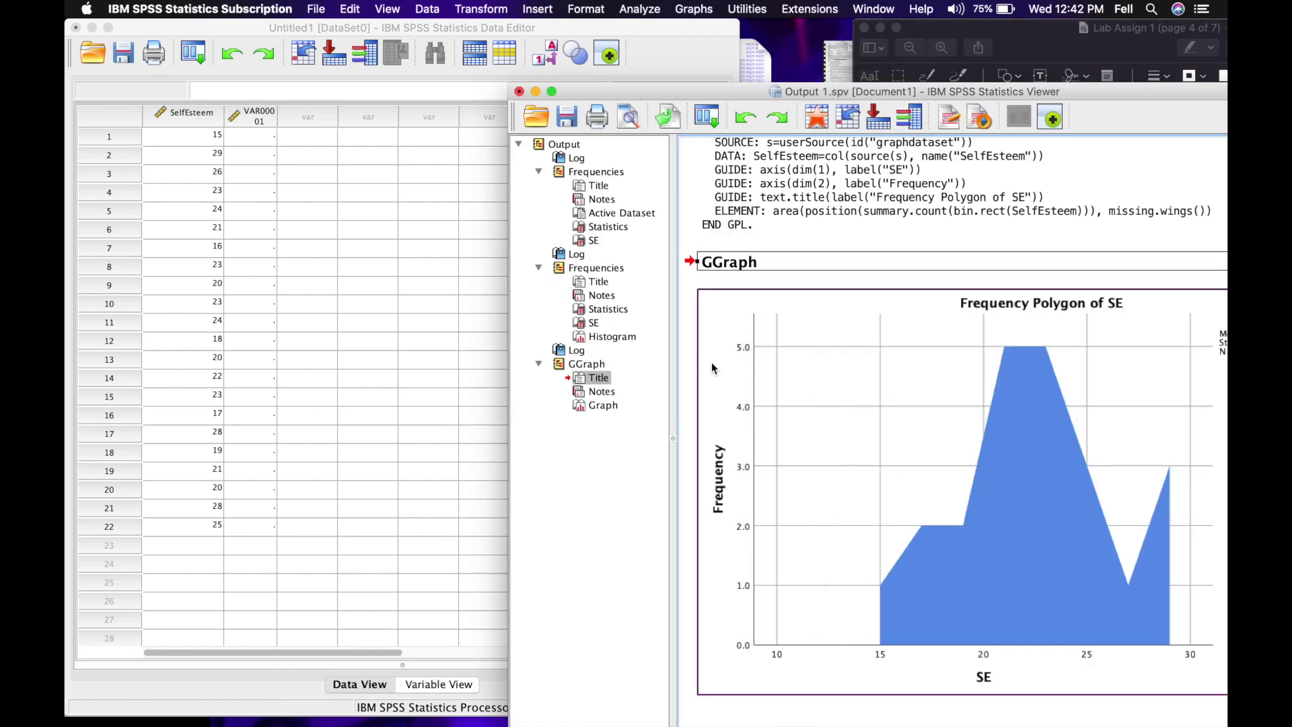
pyautogui.scroll(5, 712, 362)
pyautogui.scroll(10, 712, 362)
pyautogui.hscroll(-2, 712, 362)
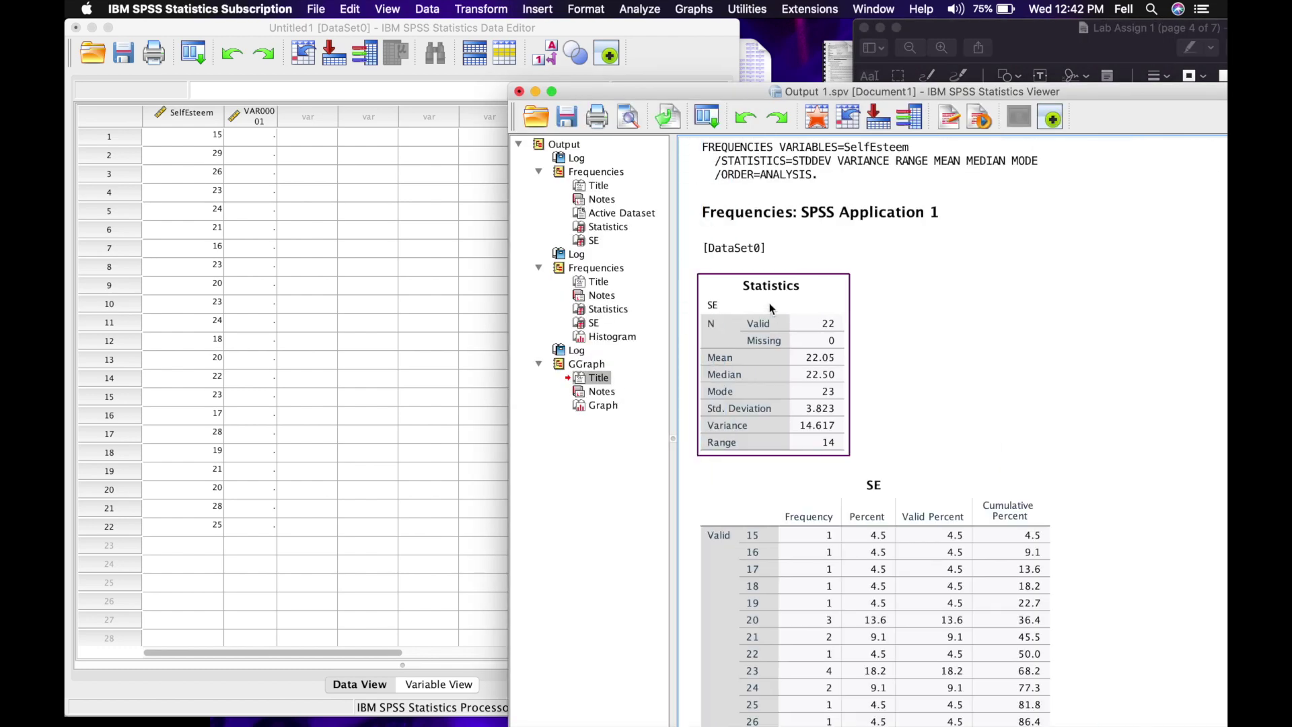
pyautogui.click(813, 341)
pyautogui.click(821, 490)
pyautogui.scroll(-5, 811, 404)
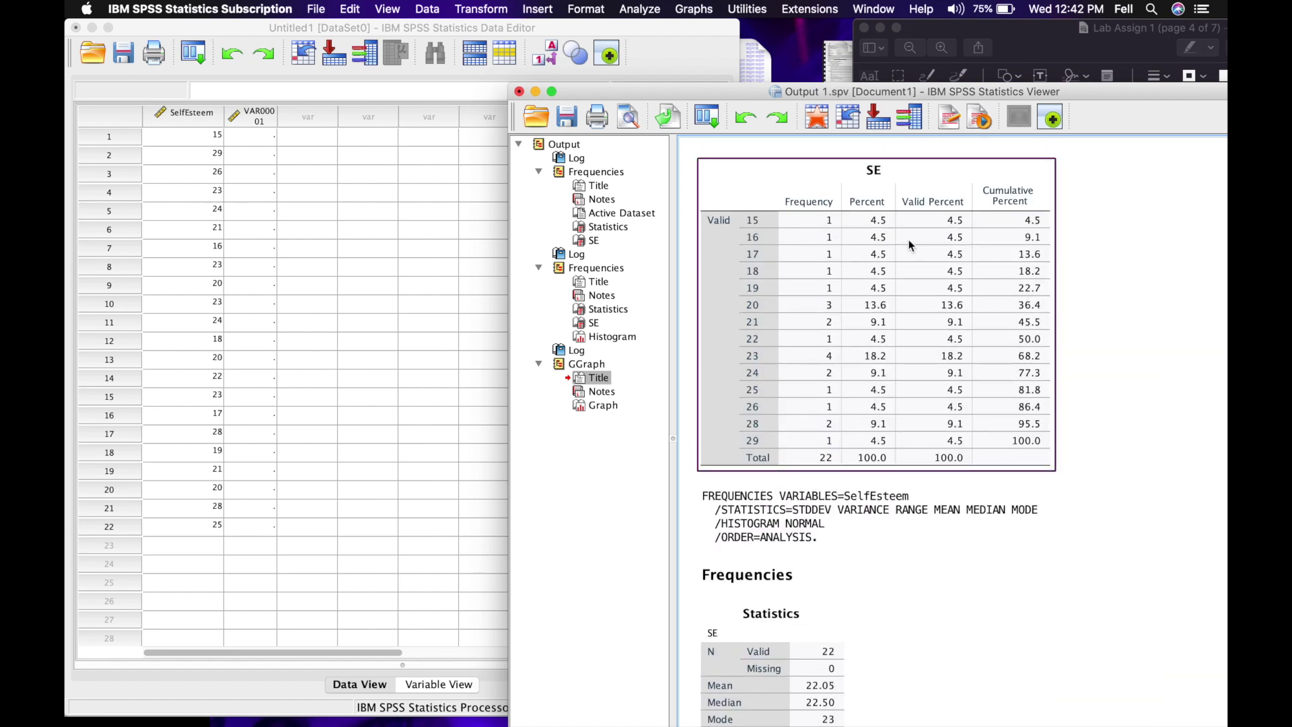
# Review the rest of the SPSS output down to the frequency polygon and minimize the output window.
pyautogui.click(1082, 140)
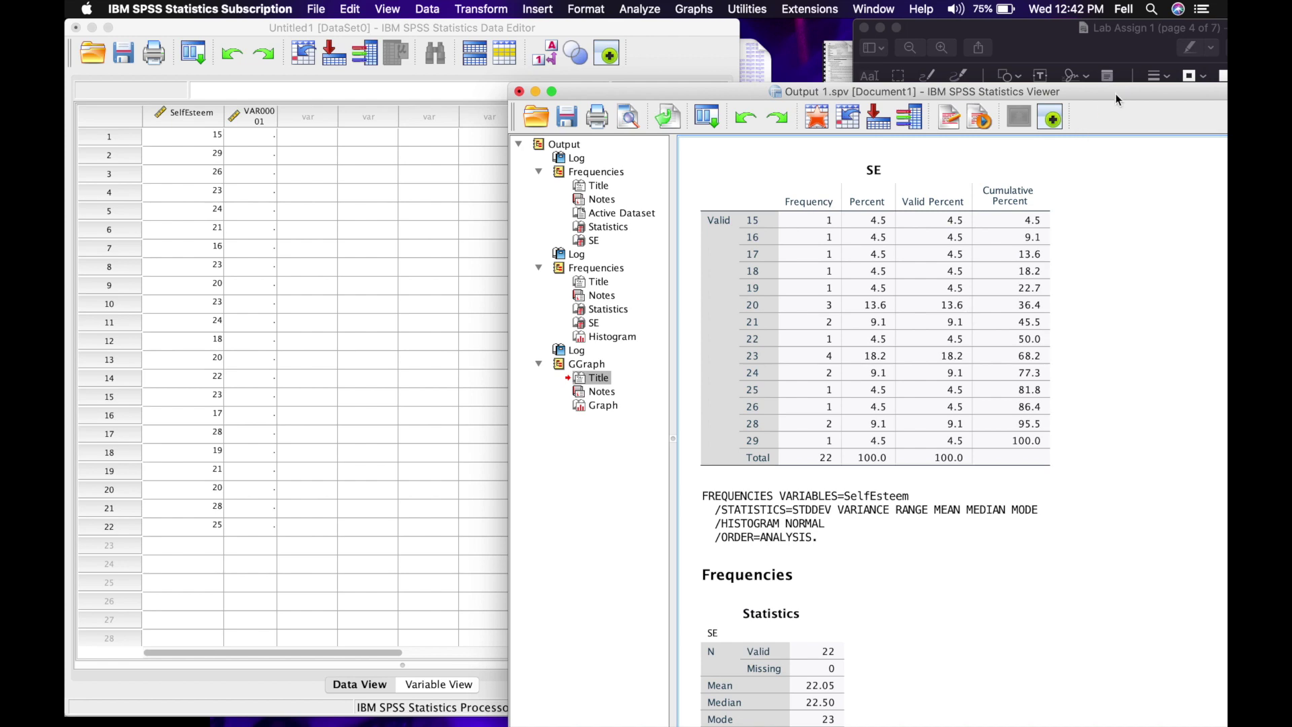
pyautogui.moveTo(1115, 102); pyautogui.dragTo(979, 38)
pyautogui.scroll(-15, 868, 233)
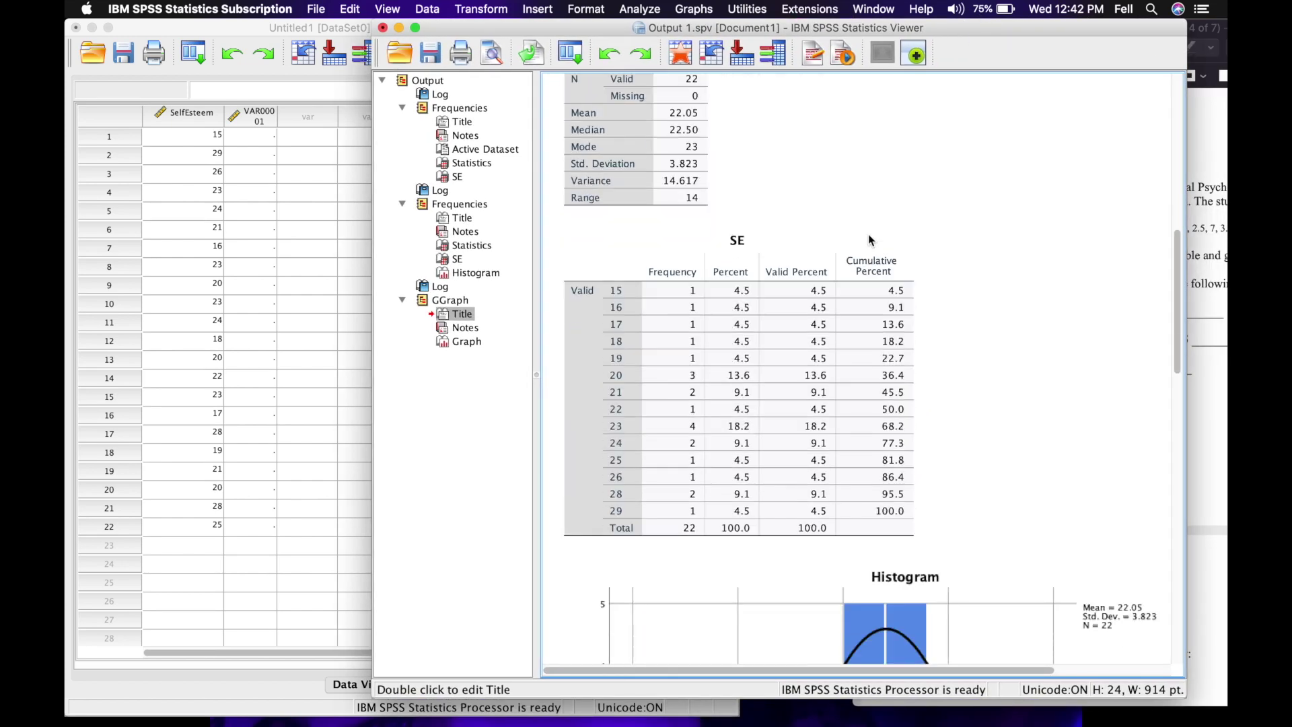
pyautogui.click(684, 644)
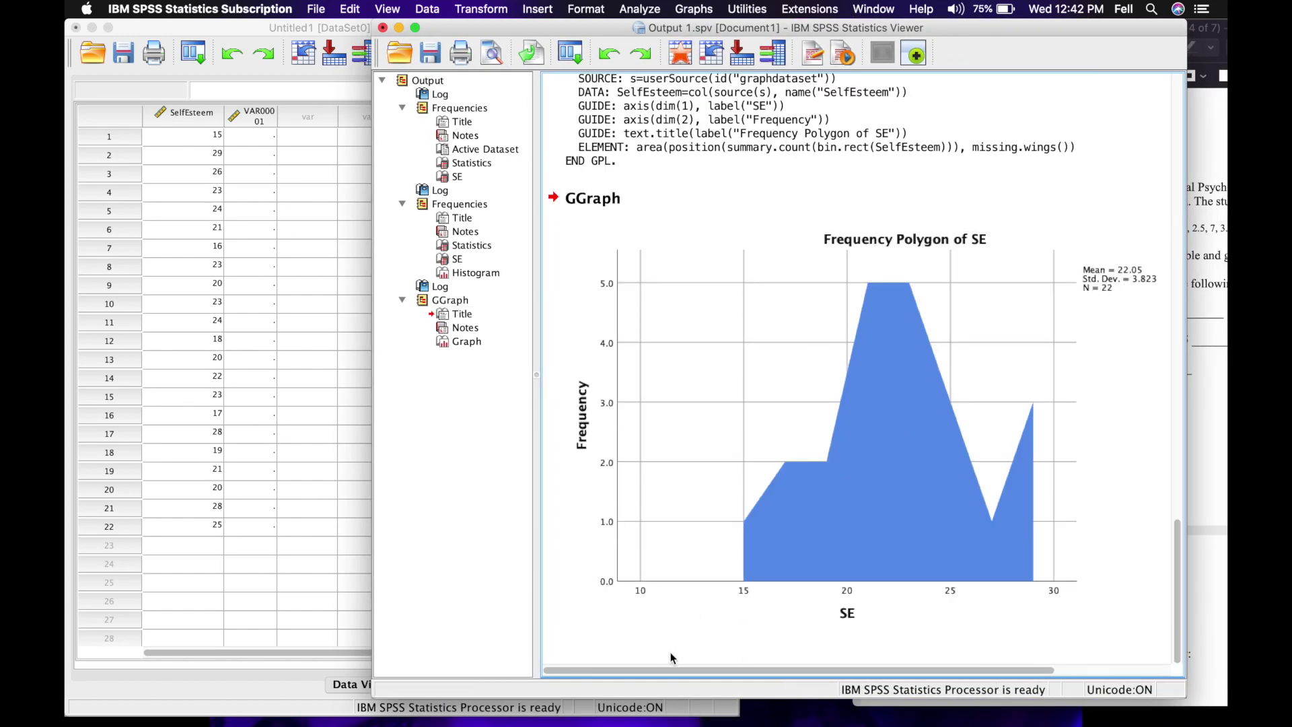
pyautogui.click(680, 598)
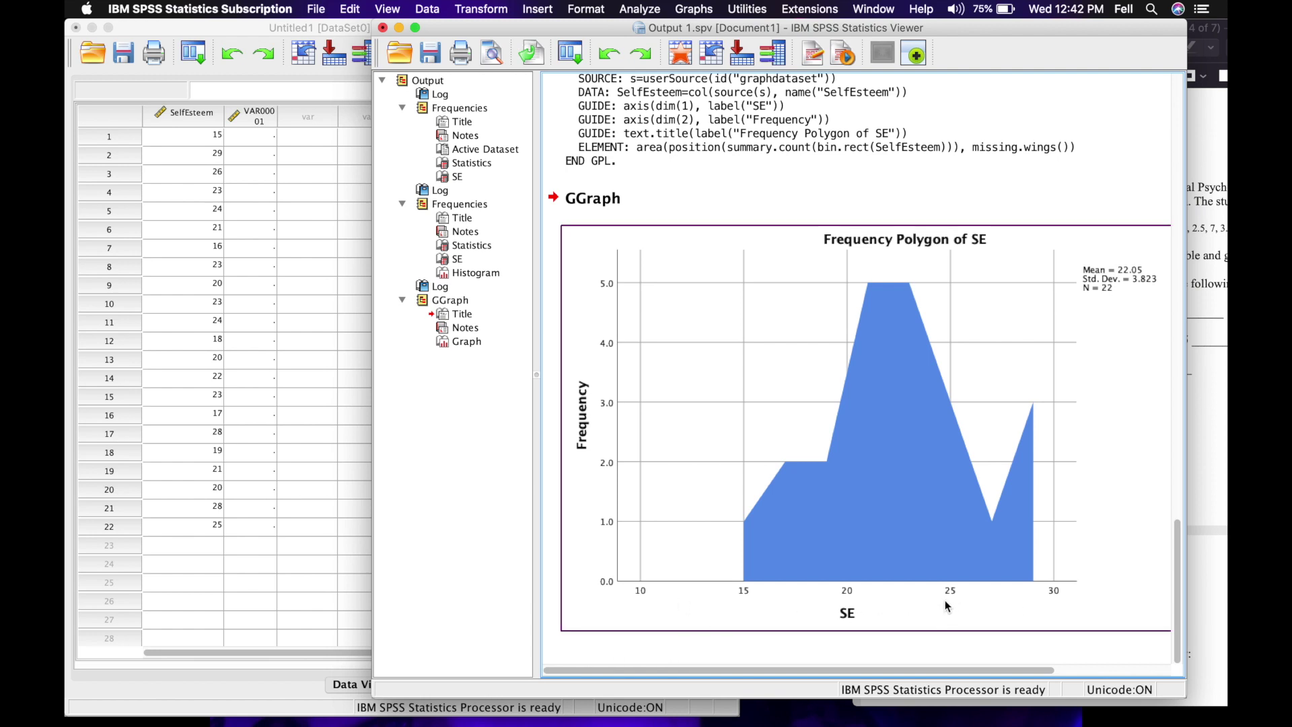
pyautogui.click(862, 644)
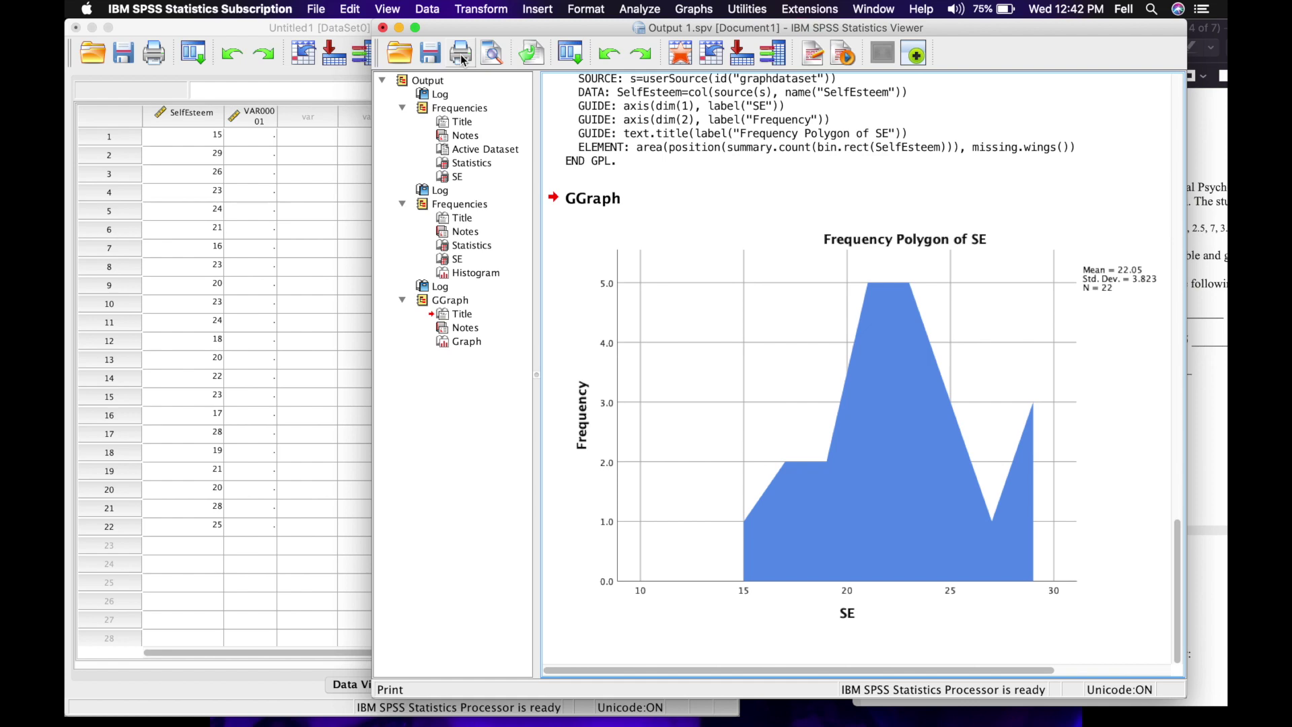
pyautogui.click(399, 29)
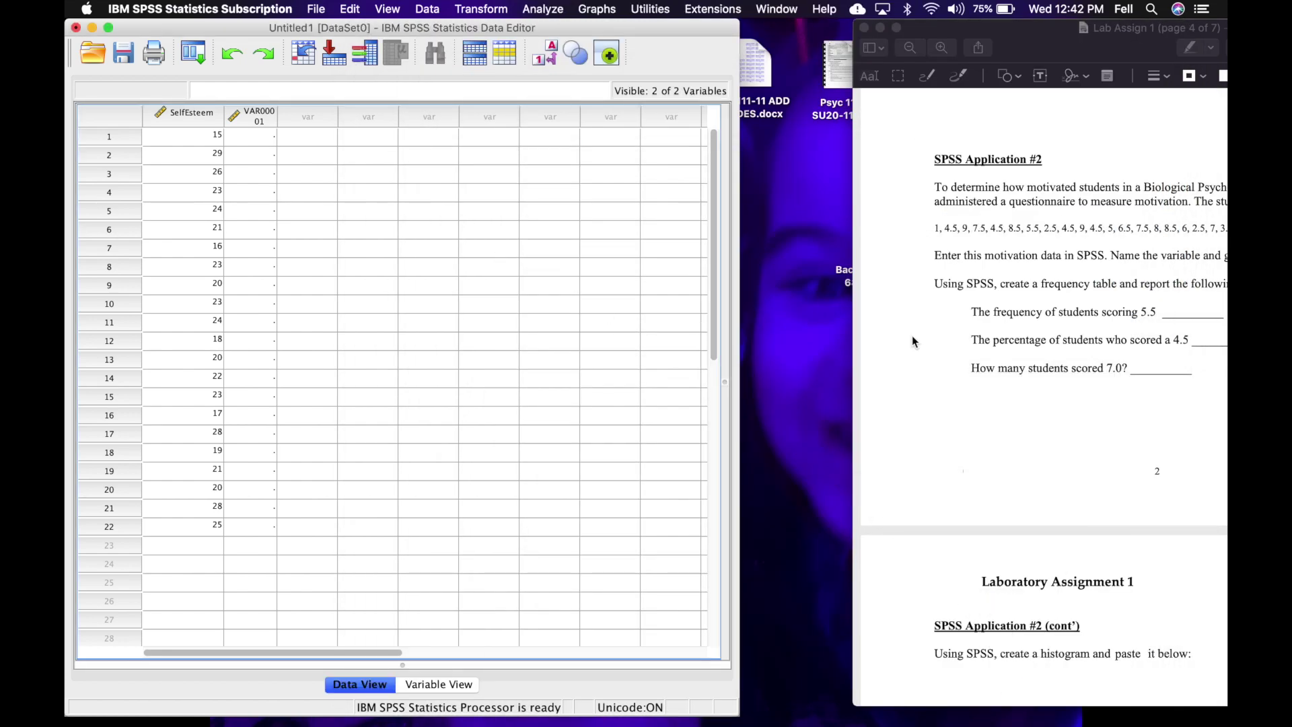
# Place the assignment beside the data and go to the page containing SPSS Application #3.
pyautogui.click(911, 335)
pyautogui.moveTo(1028, 28); pyautogui.dragTo(779, 28)
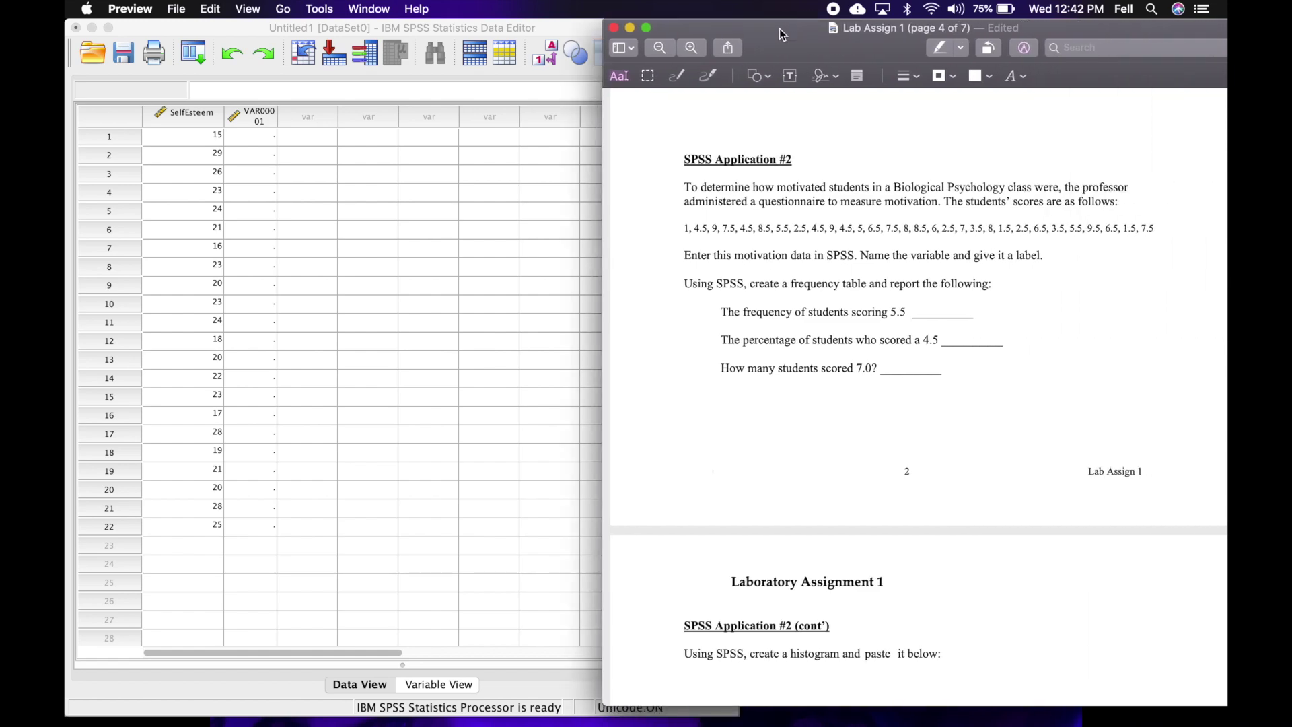
pyautogui.scroll(-15, 797, 269)
pyautogui.scroll(-10, 797, 268)
pyautogui.scroll(1, 797, 268)
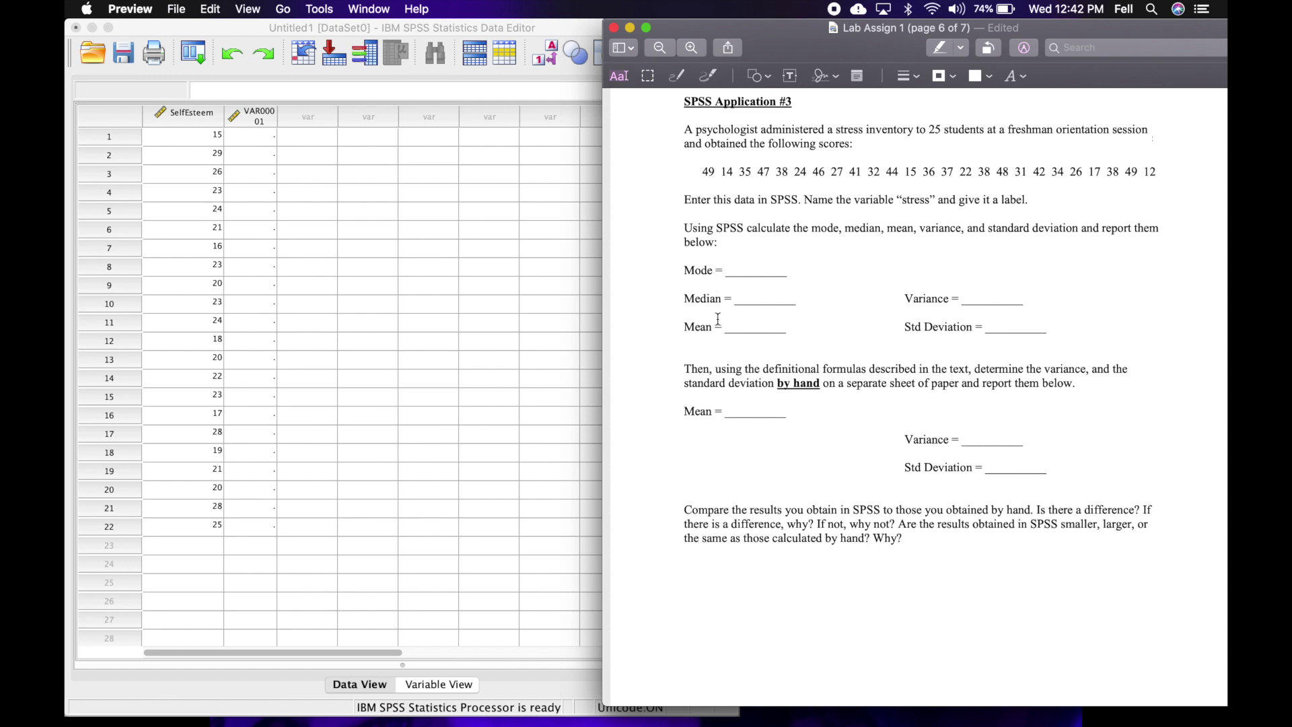
# Restore the SPSS output window and place its first Frequencies results beside the SPSS Application #3 page.
pyautogui.moveTo(782, 51); pyautogui.dragTo(920, 62)
pyautogui.moveTo(1010, 719)
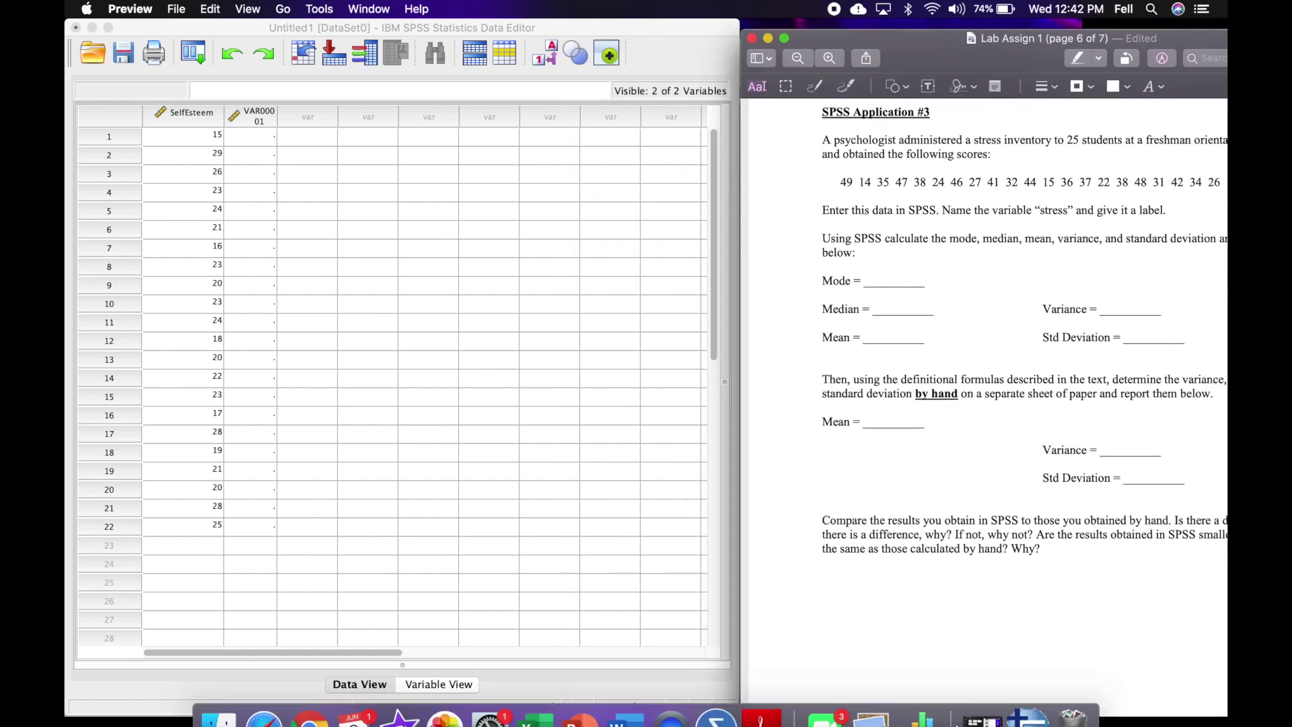
pyautogui.click(1017, 710)
pyautogui.scroll(15, 717, 427)
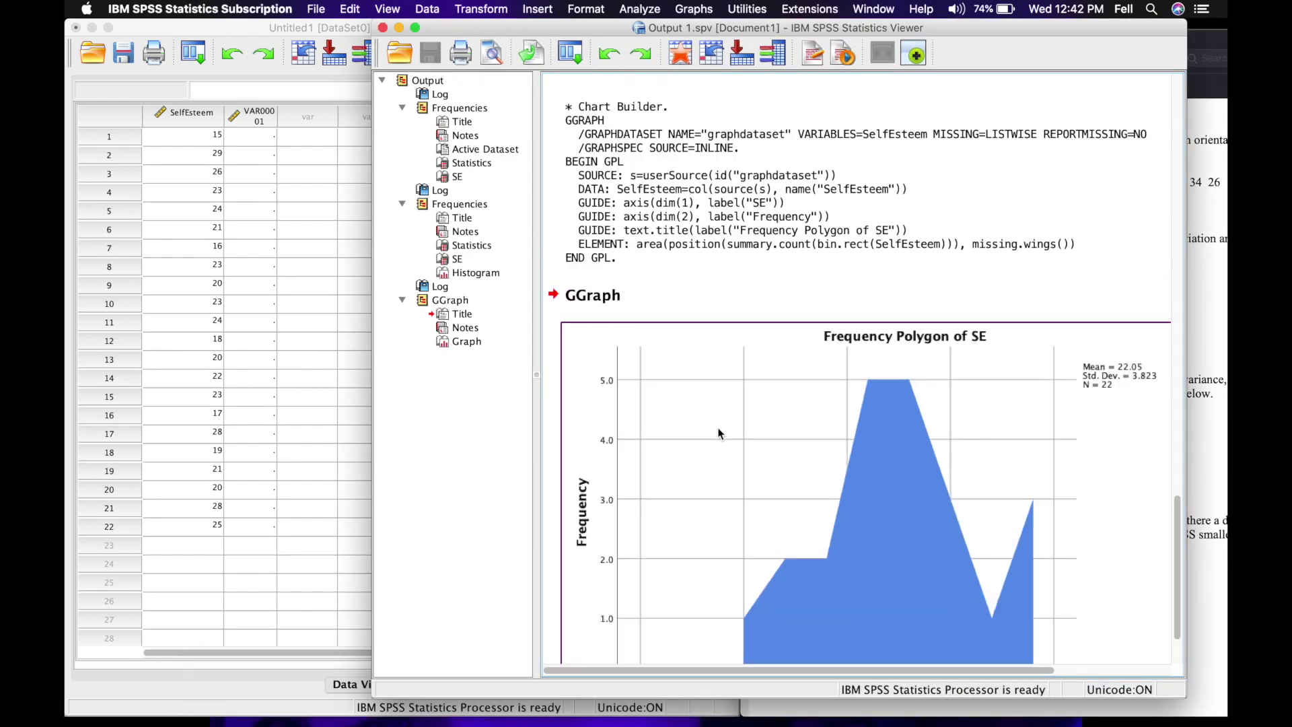
pyautogui.scroll(-1, 717, 427)
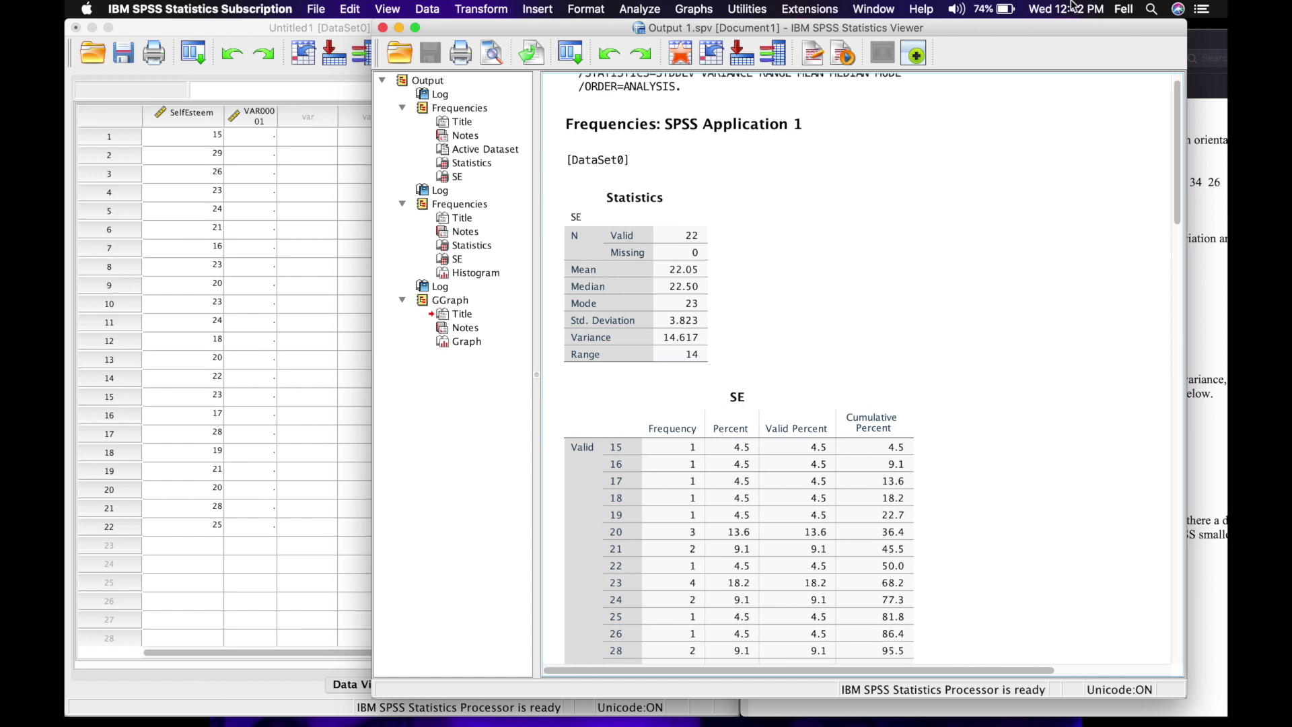
pyautogui.moveTo(1056, 28); pyautogui.dragTo(648, 27)
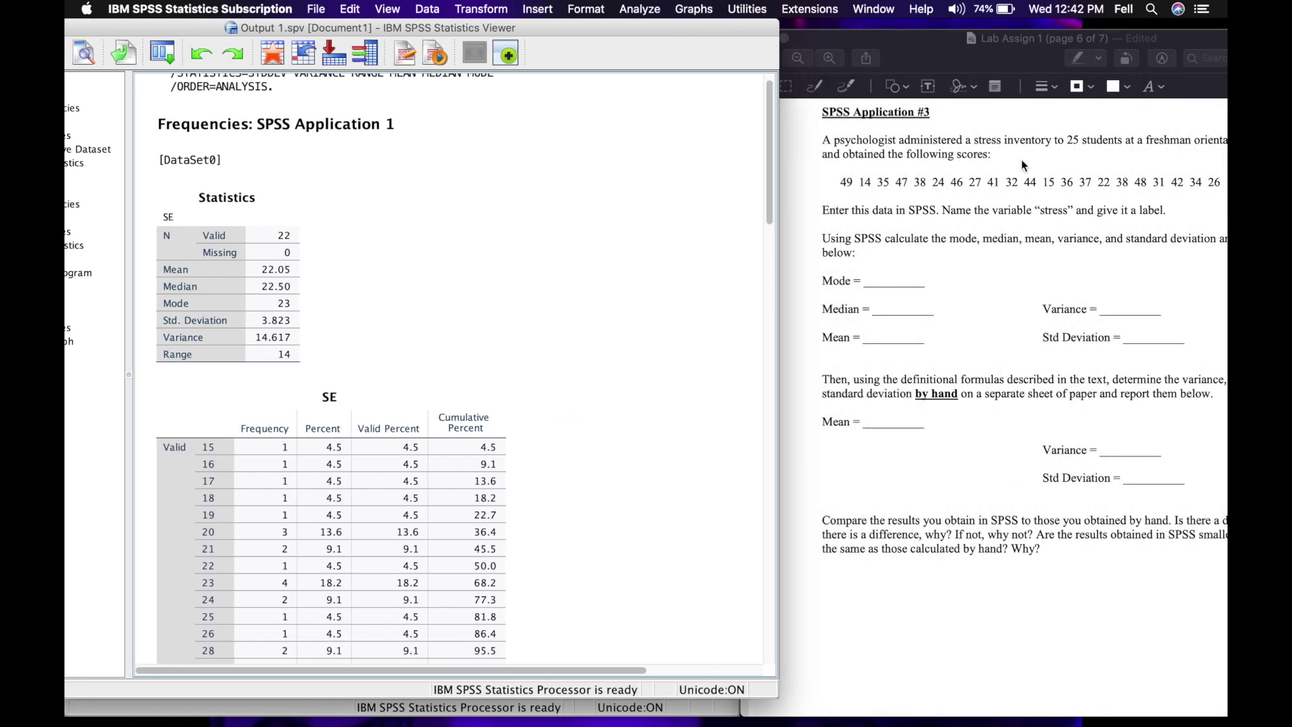
# Examine the mean, median, mode, standard deviation and variance in the SE Statistics table against the SPSS Application #3 requirements.
pyautogui.click(210, 214)
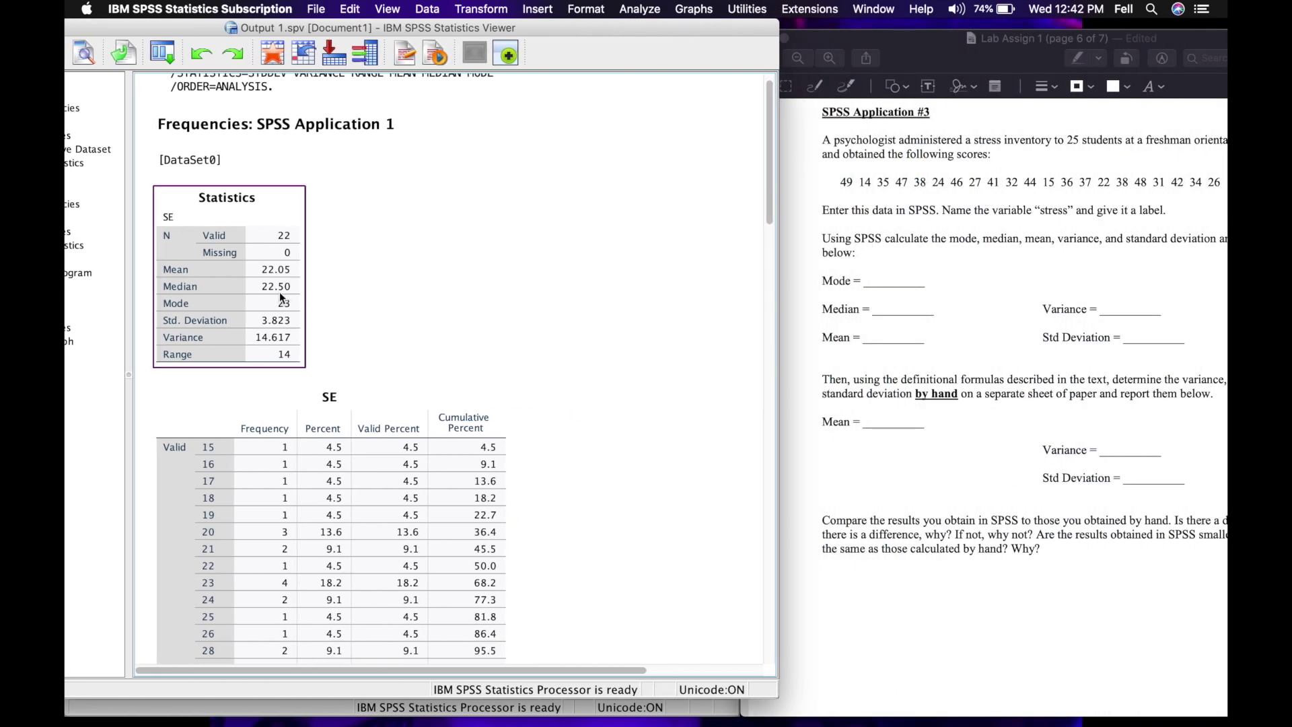
pyautogui.click(150, 267)
pyautogui.click(169, 317)
pyautogui.click(183, 275)
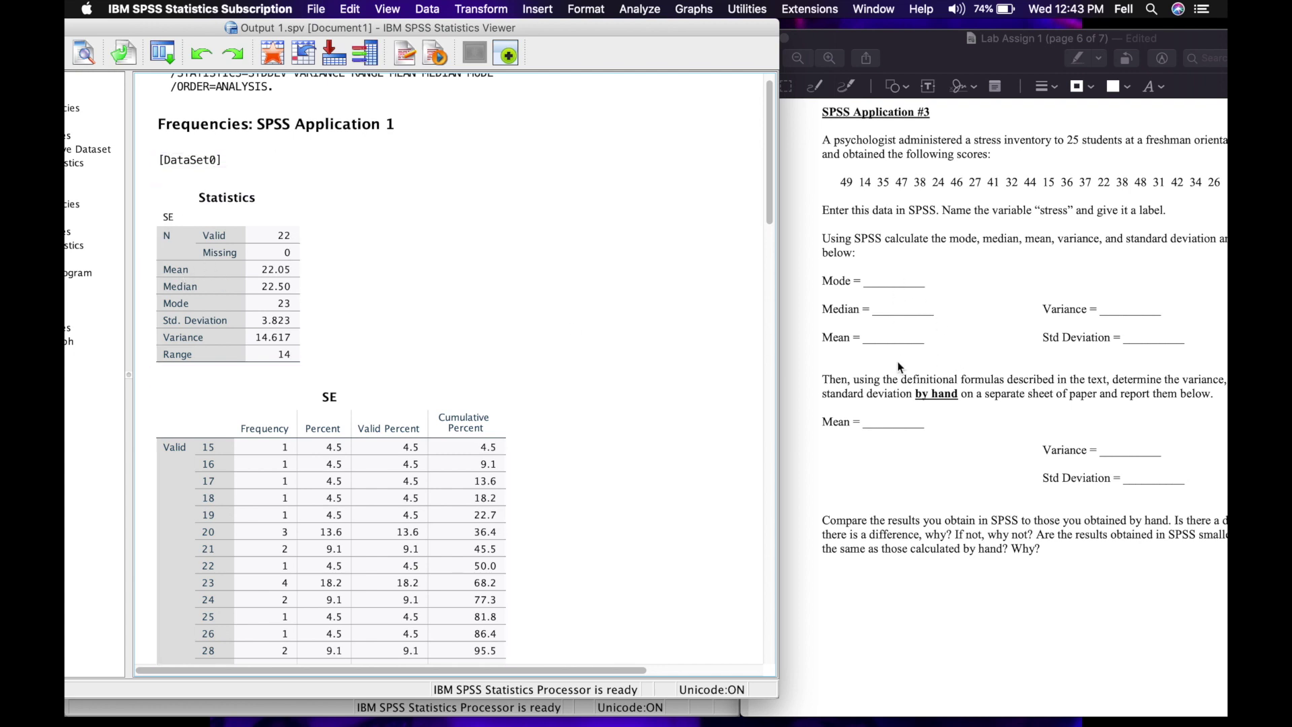
pyautogui.click(187, 286)
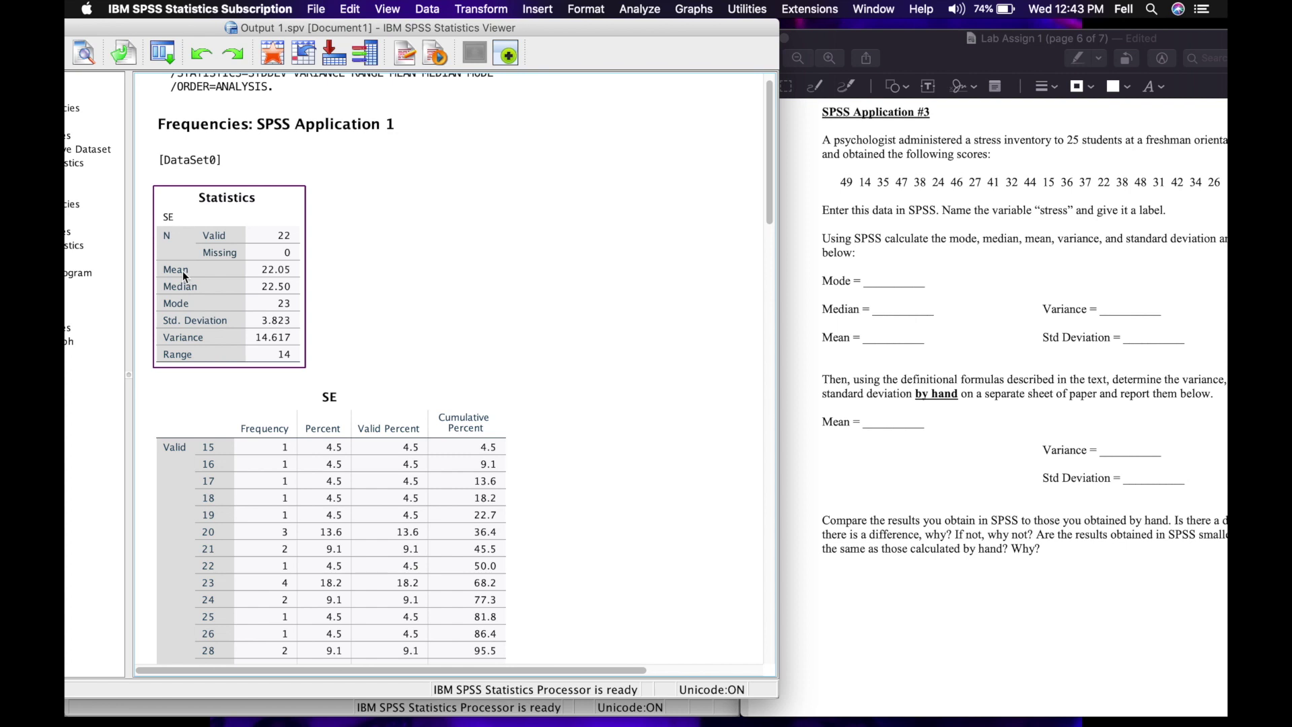
pyautogui.click(577, 274)
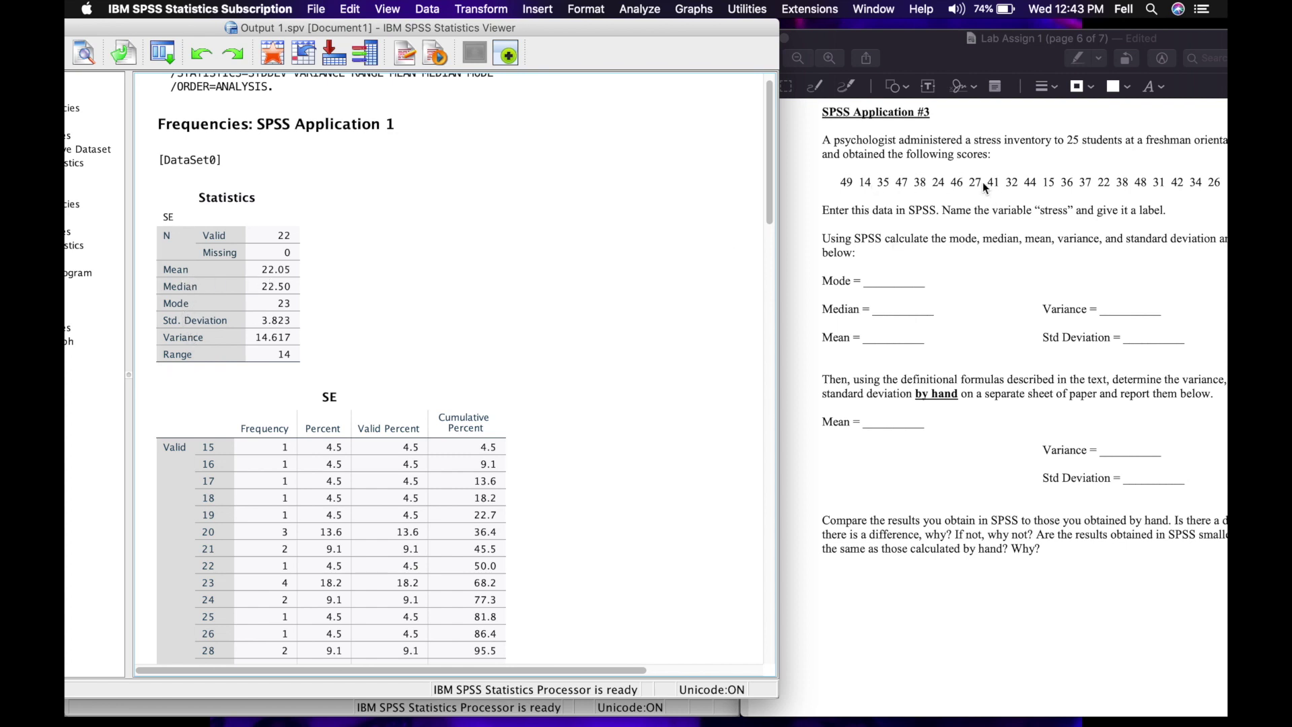
pyautogui.click(299, 296)
pyautogui.click(605, 320)
# Bring the full assignment page into view and review the rest of SPSS Application #3 and the optional EXTRA - SPSS Application.
pyautogui.click(915, 50)
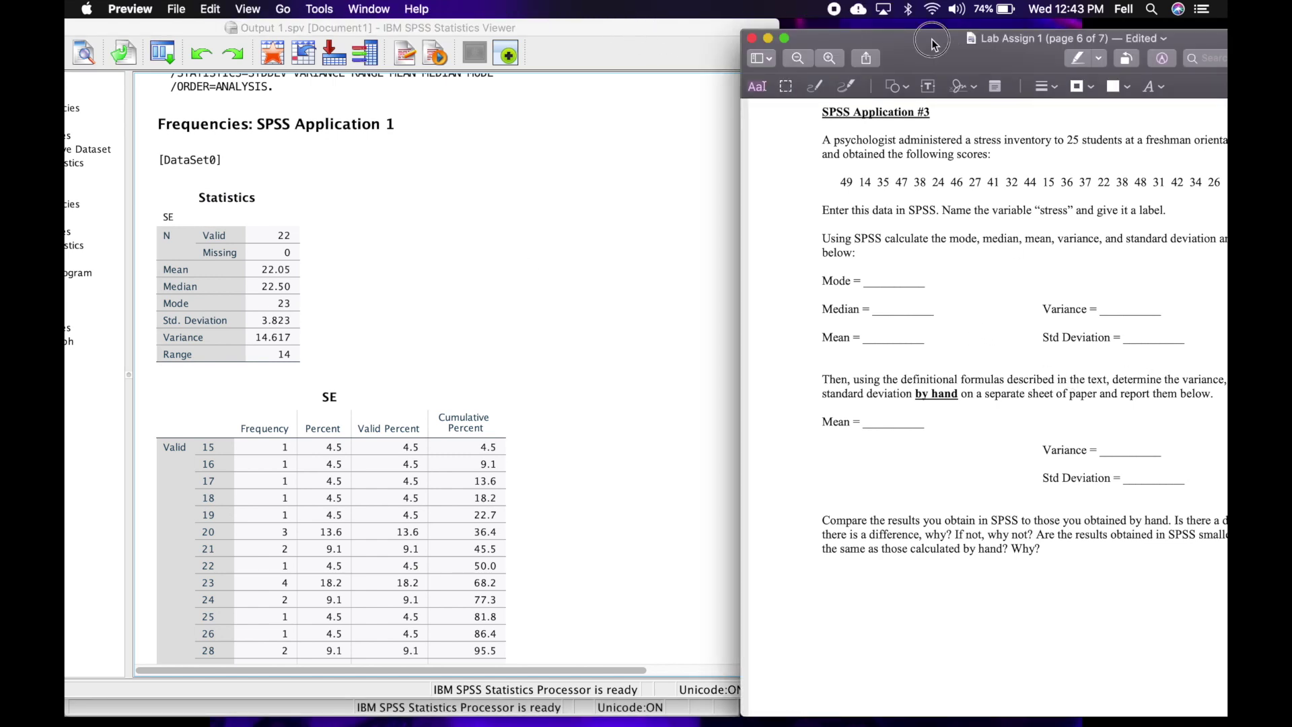
pyautogui.moveTo(932, 44); pyautogui.dragTo(562, 33)
pyautogui.scroll(-5, 699, 416)
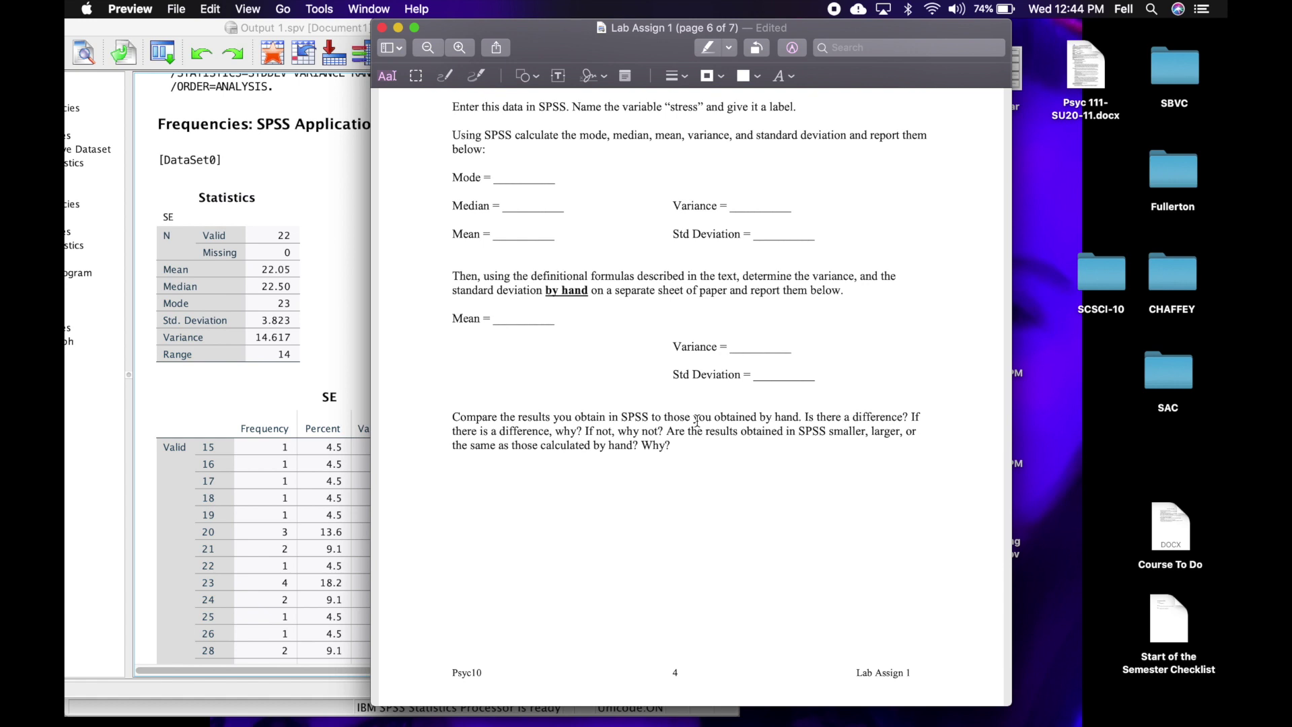
pyautogui.scroll(-5, 698, 421)
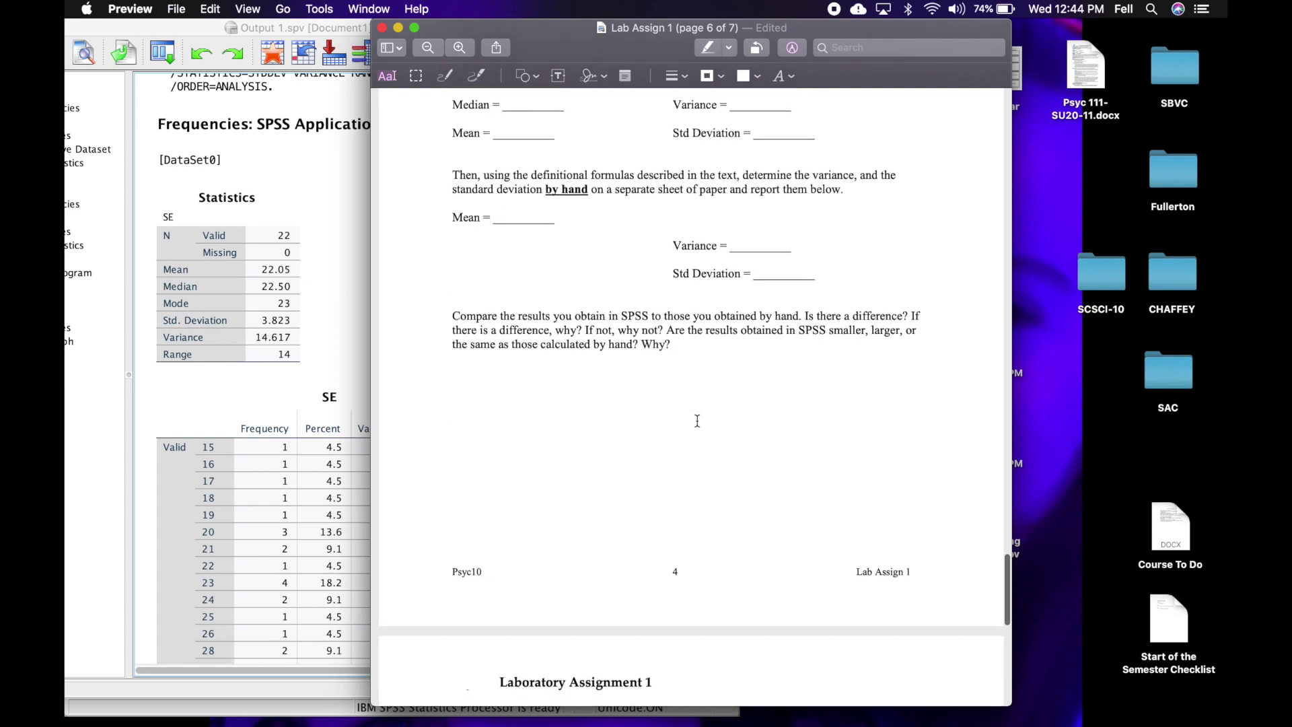
pyautogui.scroll(-20, 697, 420)
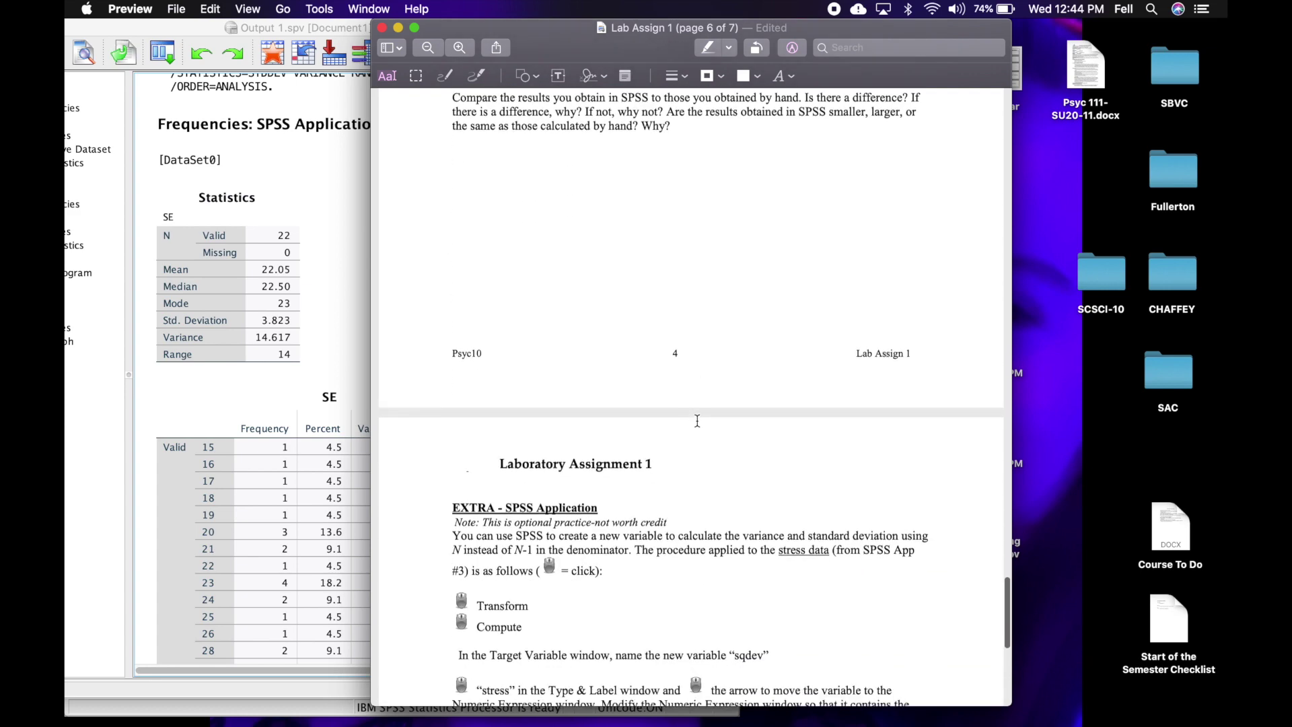
pyautogui.scroll(-5, 697, 420)
pyautogui.scroll(5, 697, 421)
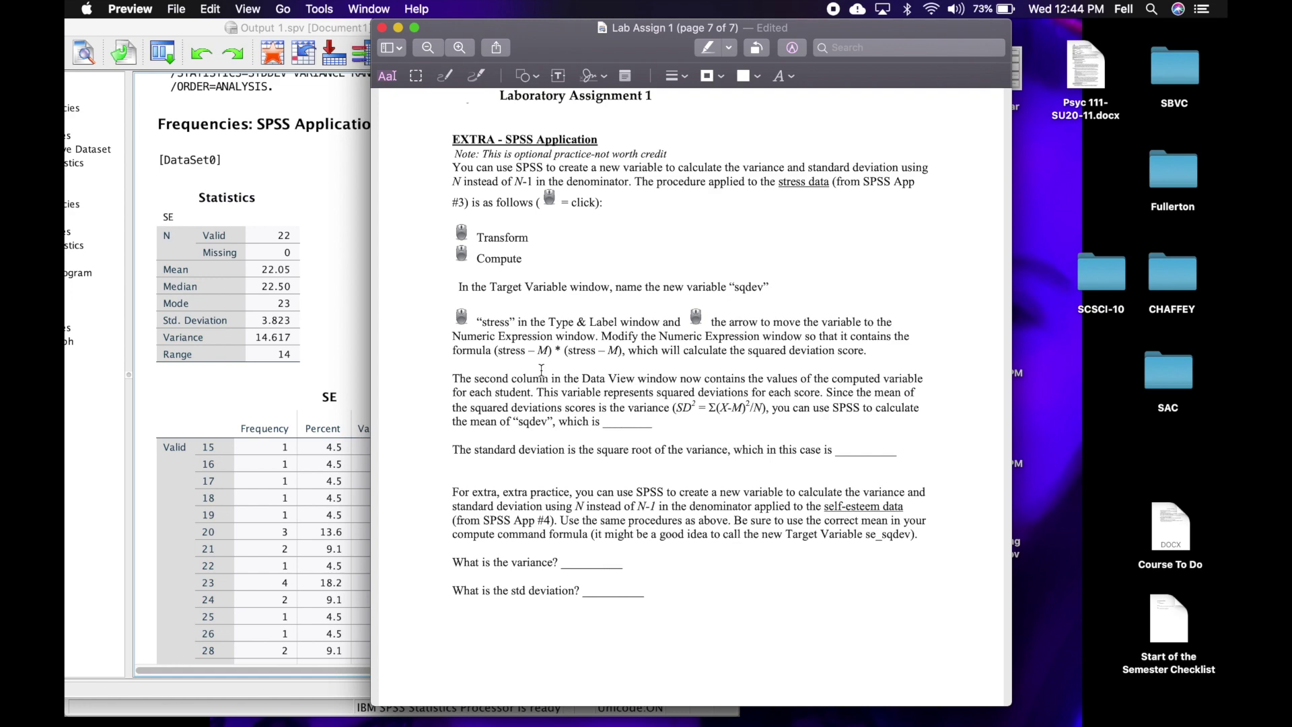
pyautogui.scroll(-5, 542, 370)
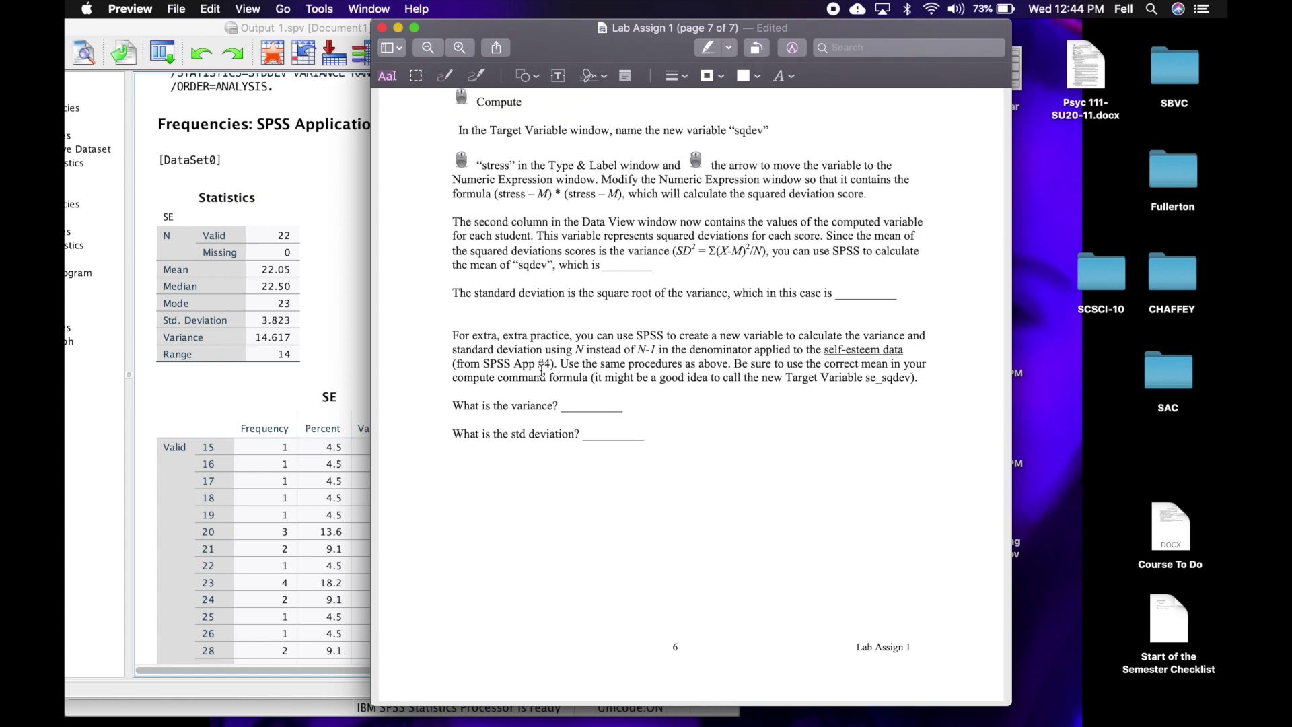
# Return the assignment to the SPSS Application #3 page and place it beside the Statistics table in the SPSS output.
pyautogui.click(331, 256)
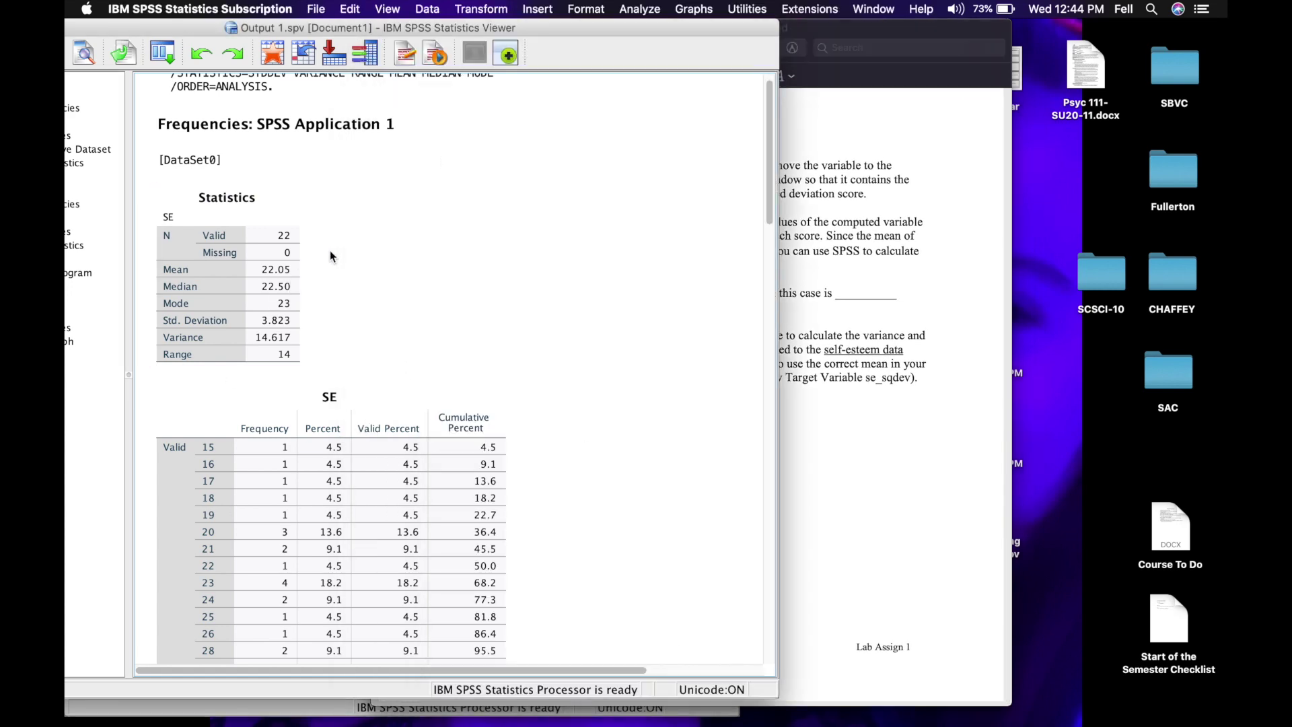
pyautogui.click(919, 445)
pyautogui.scroll(10, 918, 442)
pyautogui.scroll(3, 918, 439)
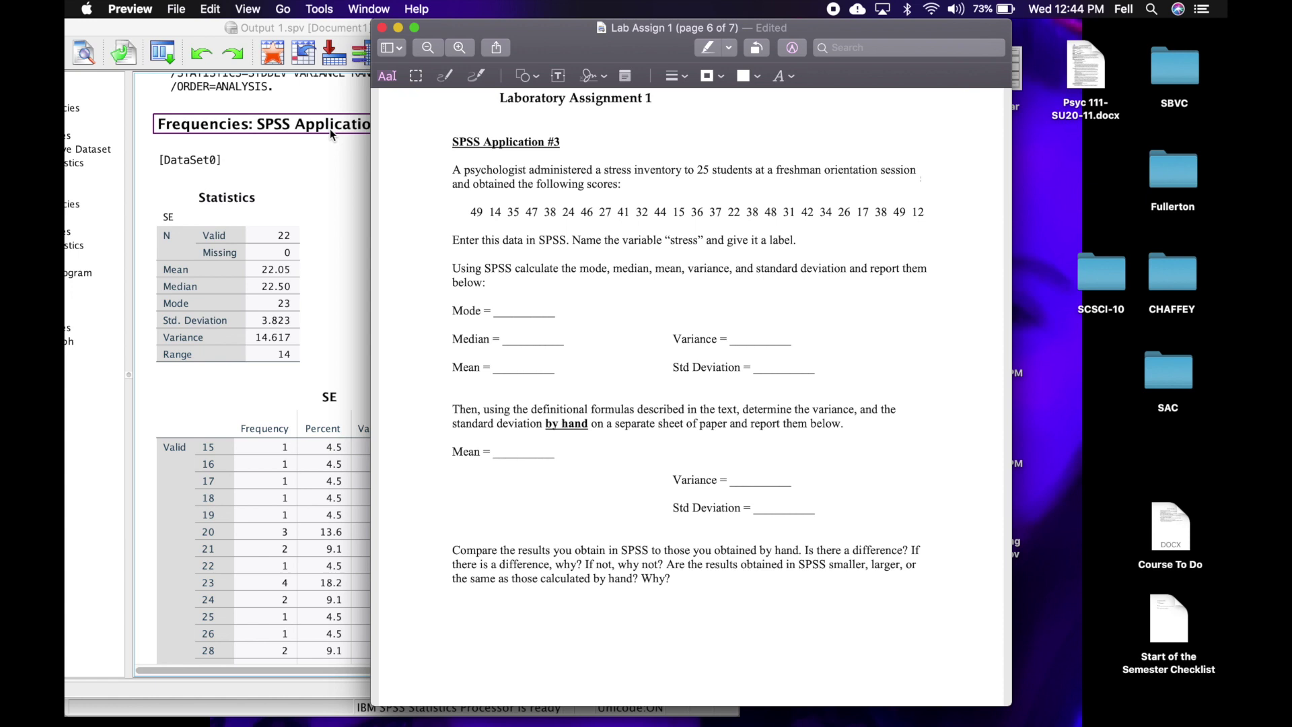
pyautogui.click(333, 184)
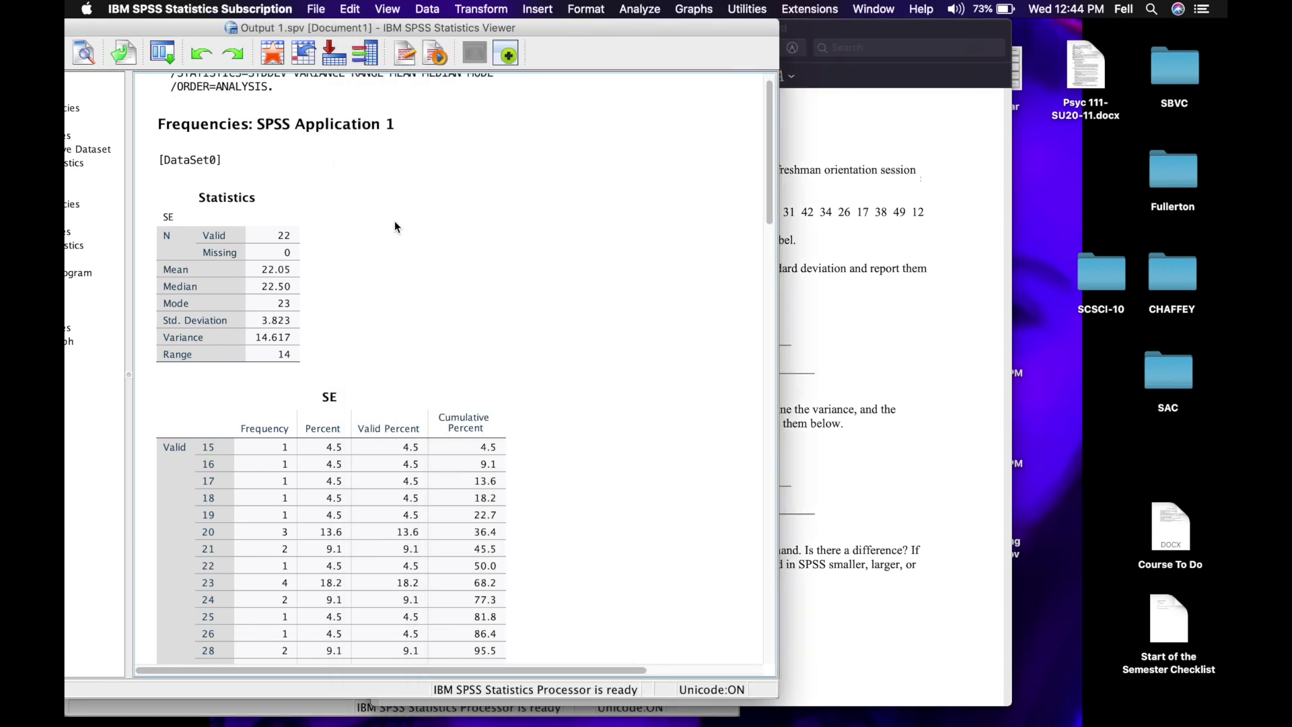
pyautogui.click(938, 336)
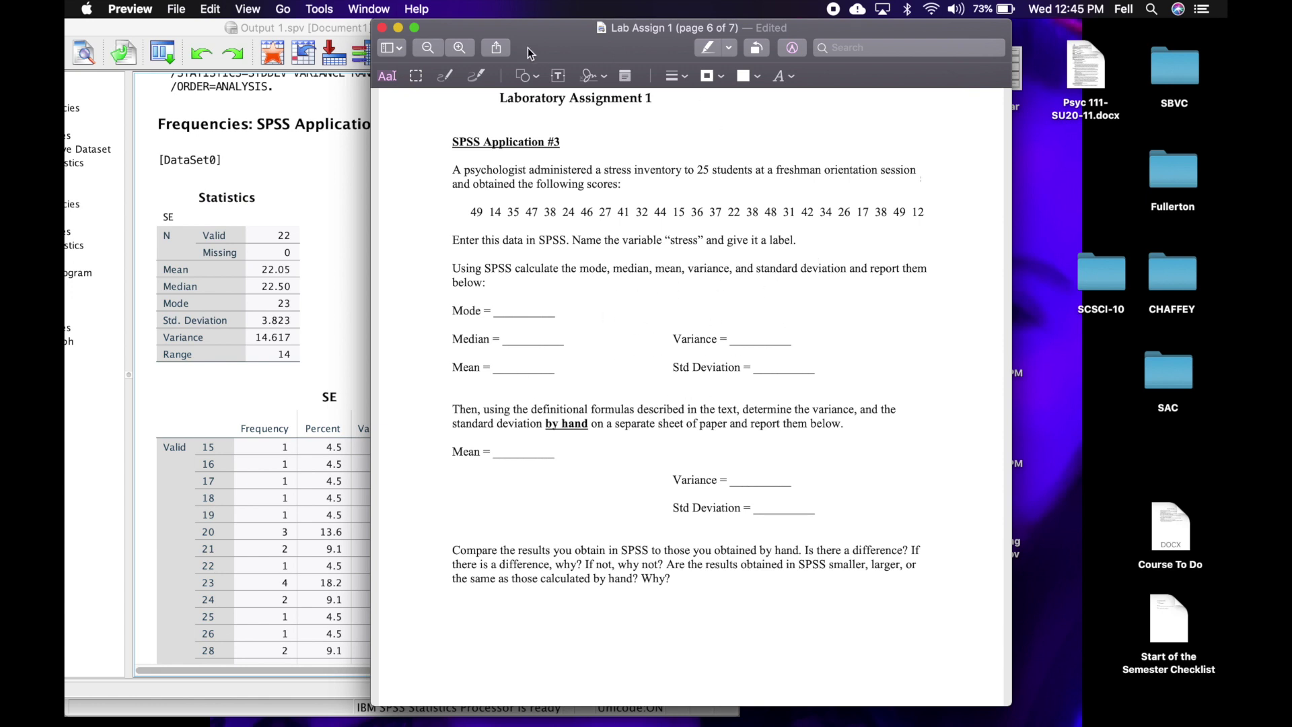
pyautogui.moveTo(527, 30); pyautogui.dragTo(765, 30)
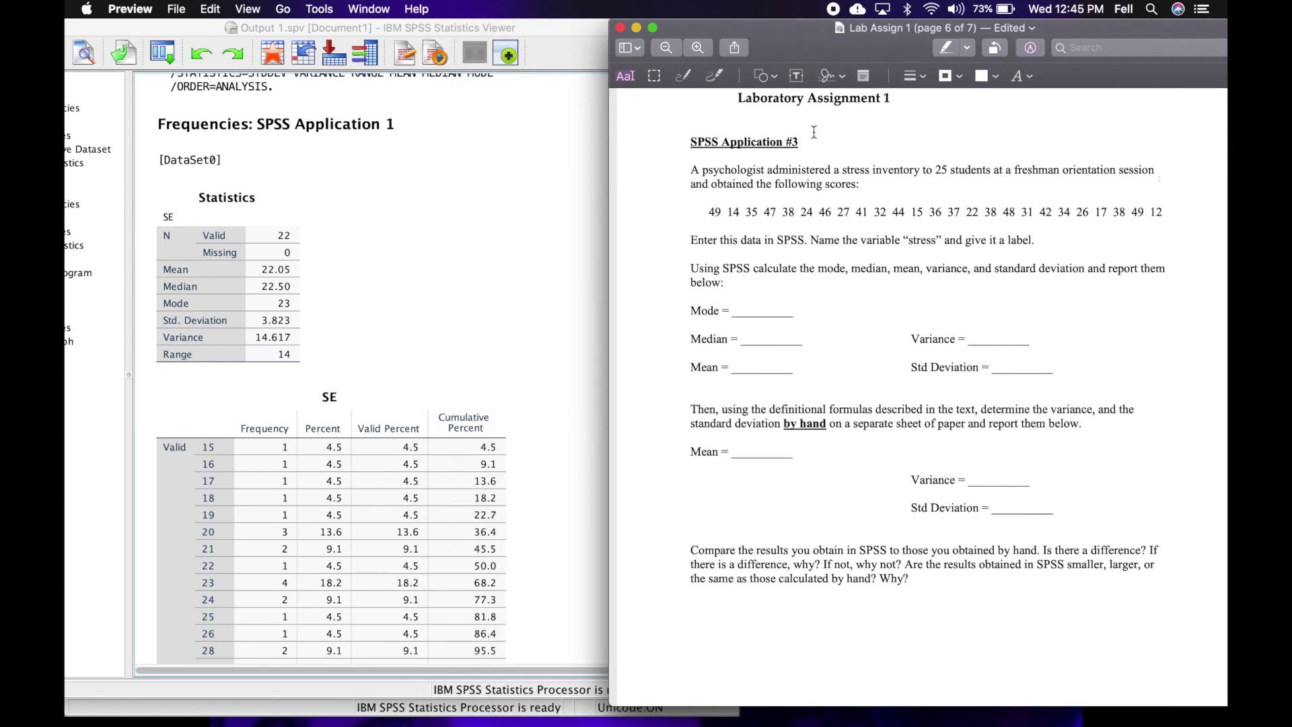